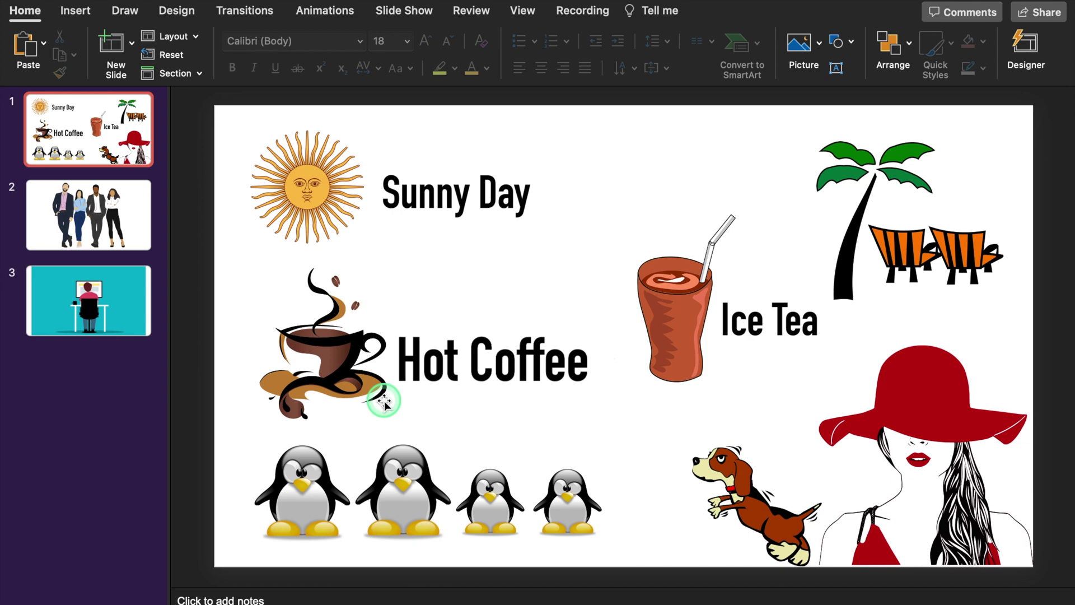
# - Shrink the coffee cup together with its Hot Coffee label
pyautogui.click(350, 378)
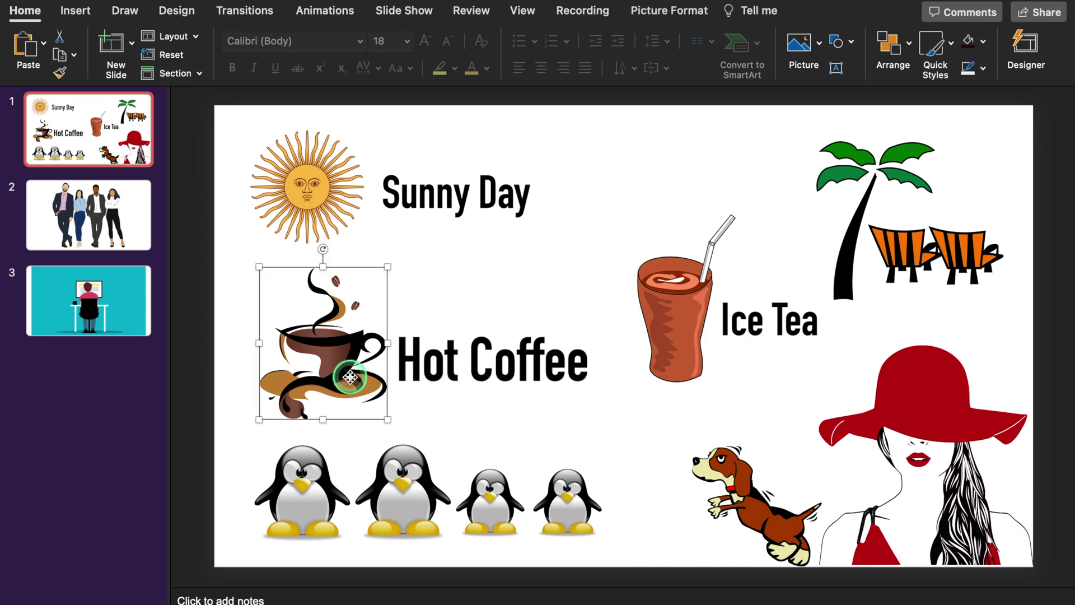
pyautogui.keyDown('shift'); pyautogui.click(468, 365); pyautogui.keyUp('shift')
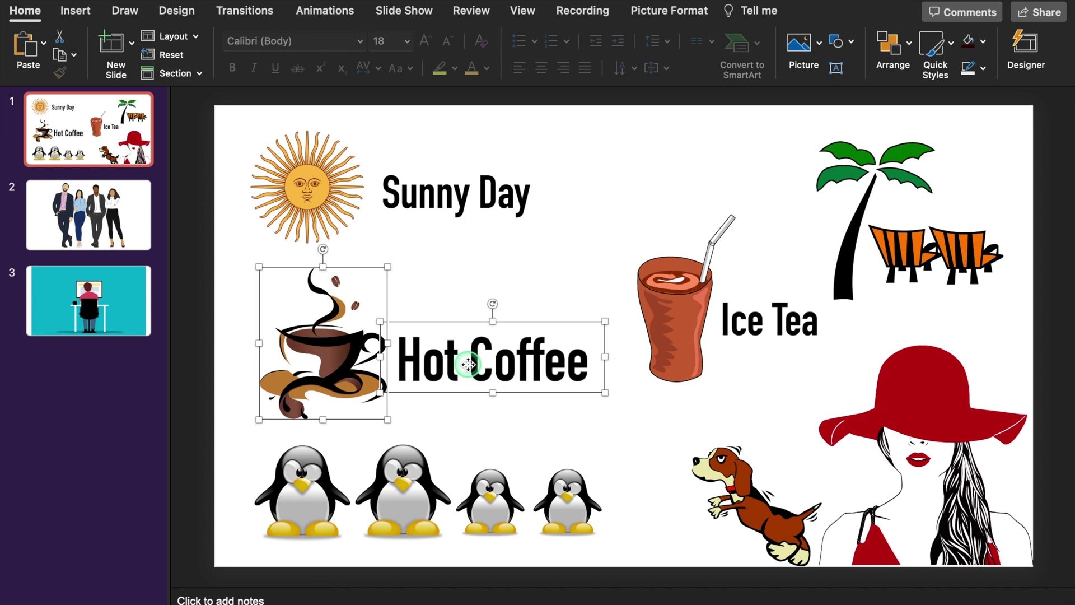
pyautogui.moveTo(606, 322); pyautogui.dragTo(494, 359)
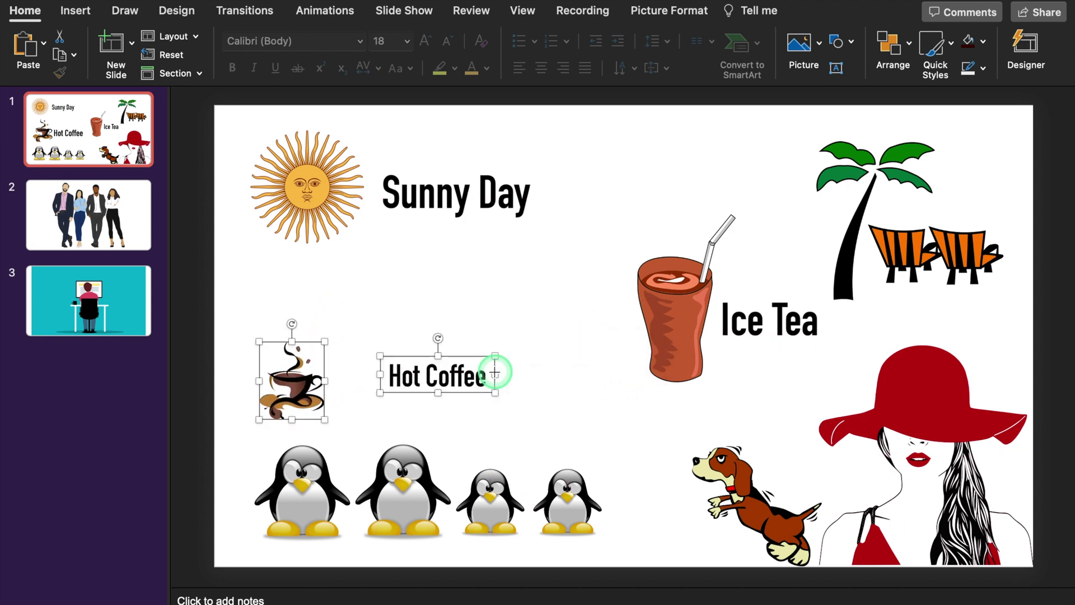
pyautogui.click(566, 345)
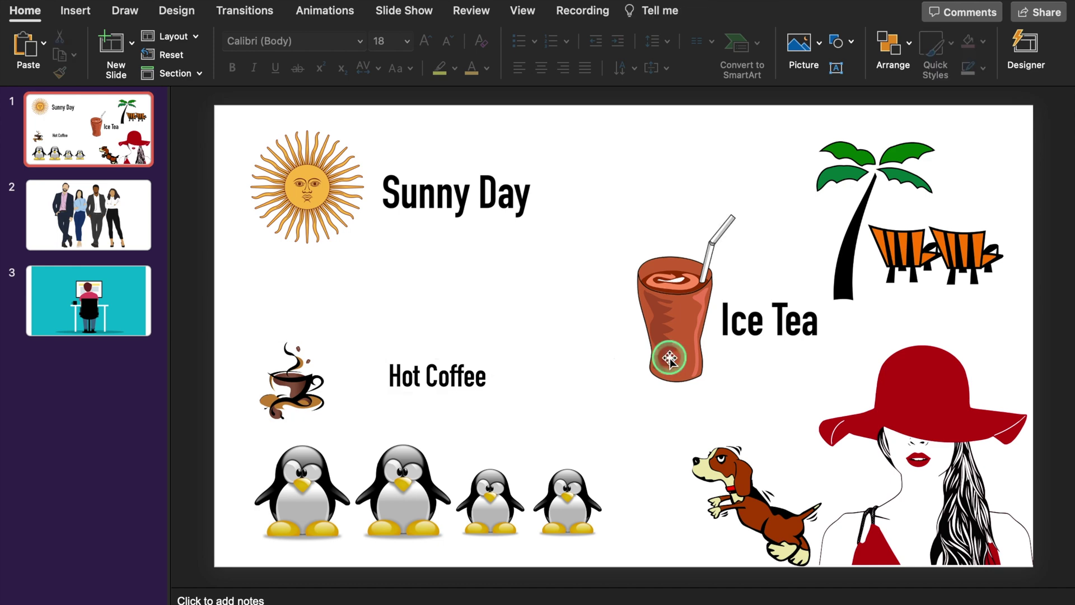
# - Shrink the iced-tea glass together with its Ice Tea label
pyautogui.click(669, 359)
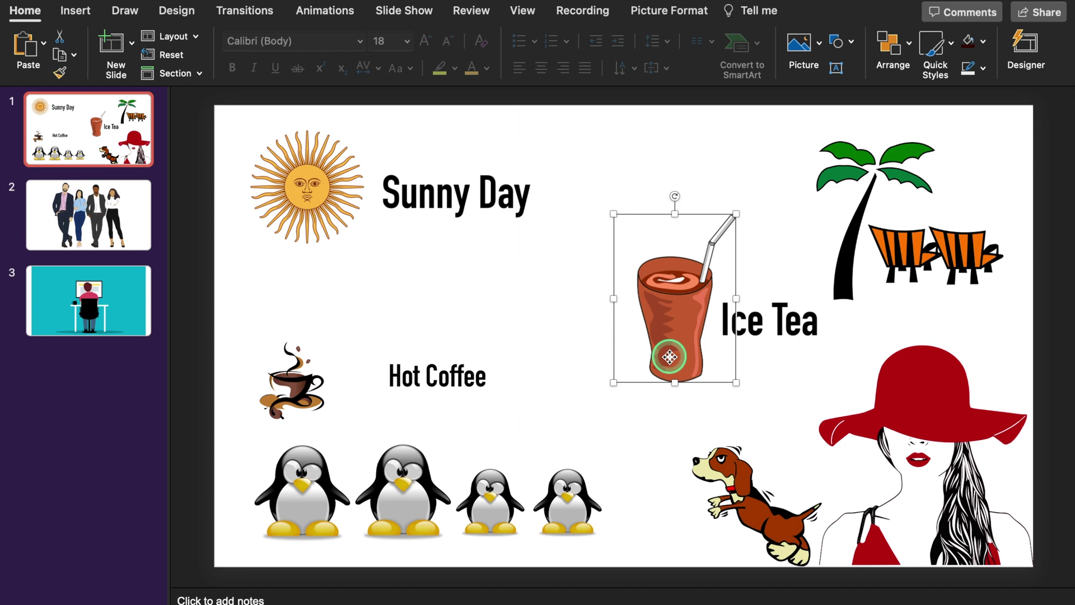
pyautogui.keyDown('shift'); pyautogui.click(776, 335); pyautogui.keyUp('shift')
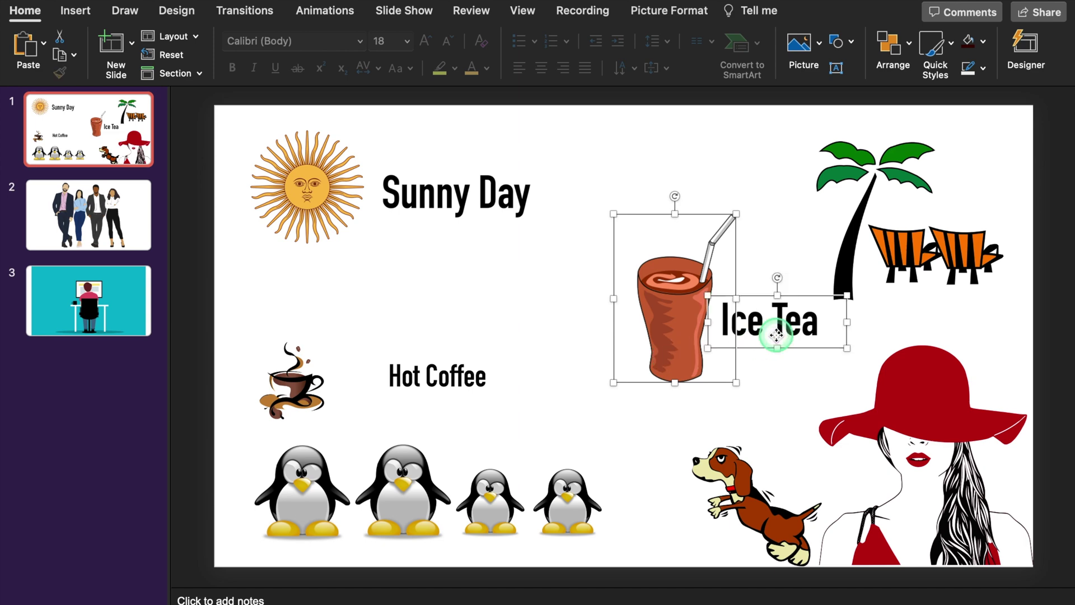
pyautogui.moveTo(845, 292); pyautogui.dragTo(775, 324)
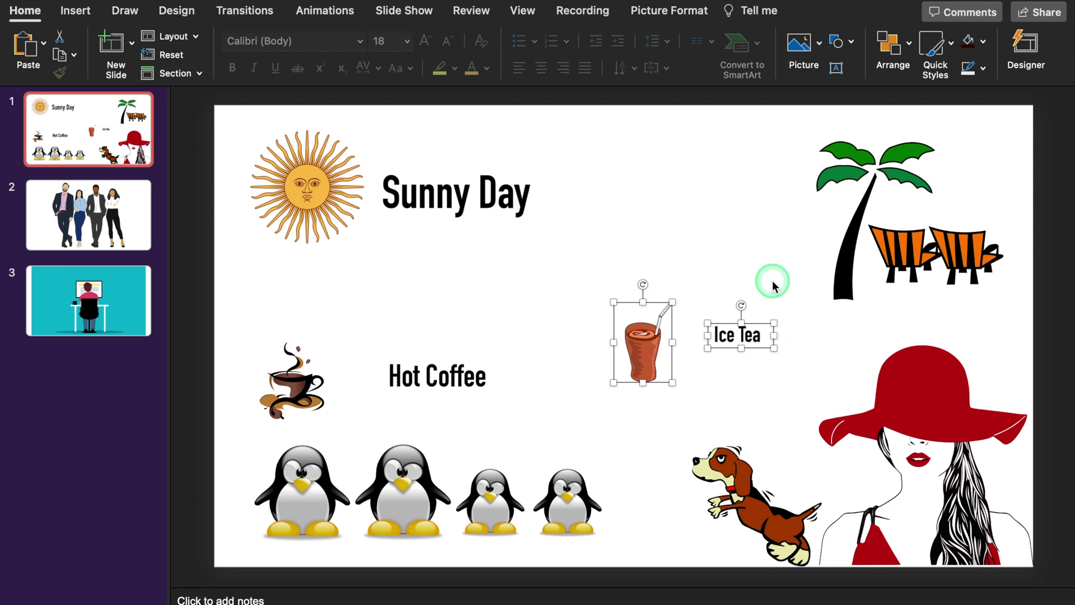
# - Shrink all four penguins together, then undo the resizing
pyautogui.click(310, 496)
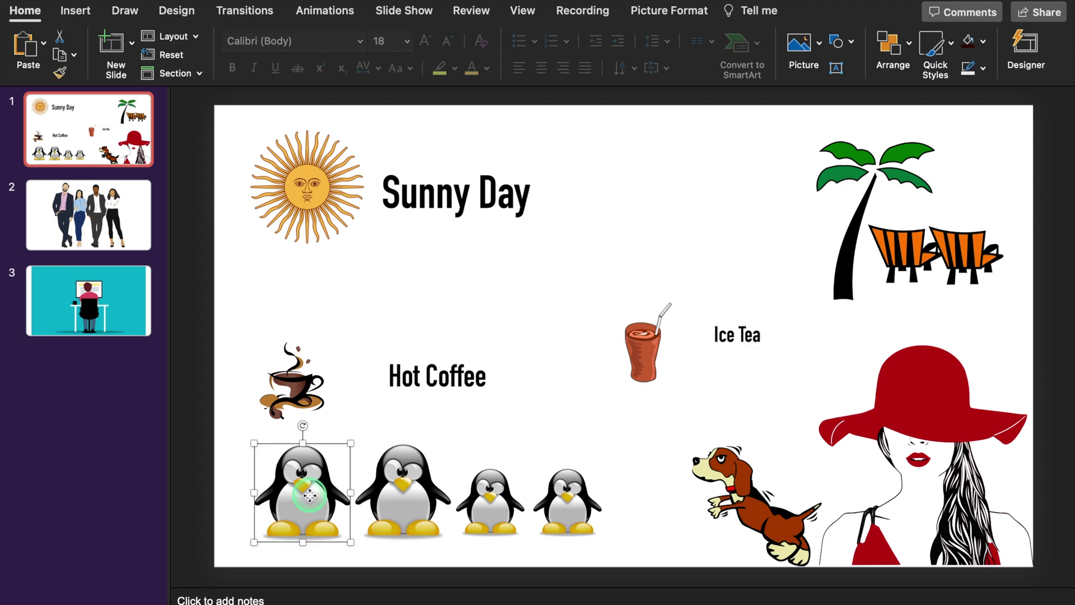
pyautogui.keyDown('shift'); pyautogui.click(386, 492); pyautogui.keyUp('shift')
pyautogui.keyDown('shift'); pyautogui.click(493, 495); pyautogui.keyUp('shift')
pyautogui.keyDown('shift'); pyautogui.click(570, 483); pyautogui.keyUp('shift')
pyautogui.moveTo(606, 464); pyautogui.dragTo(552, 491)
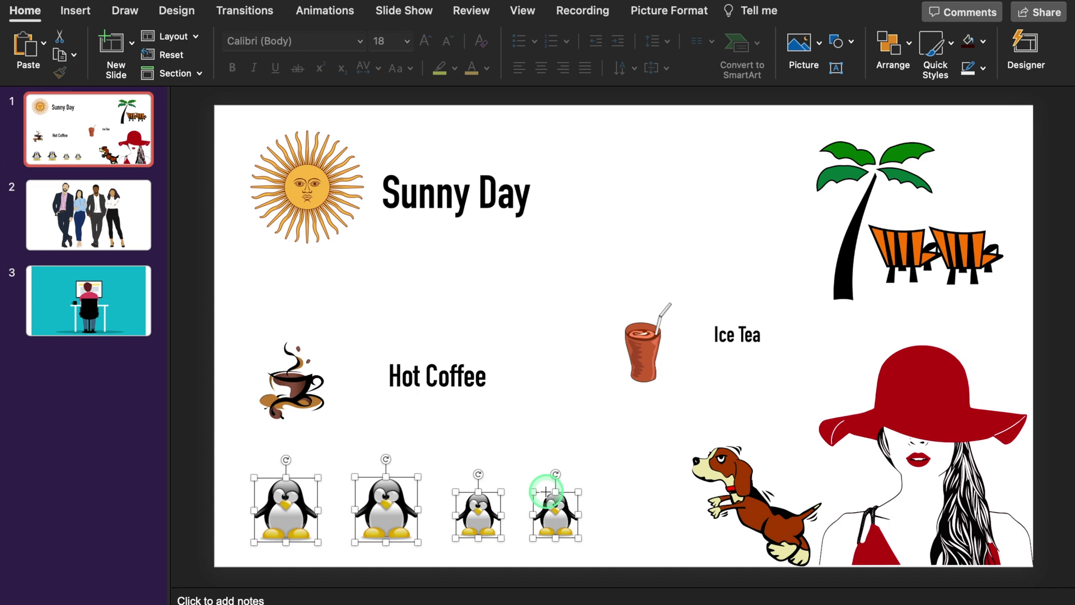
pyautogui.press('super+z')
pyautogui.press('super+z')
pyautogui.press('super+z')
# - Group the coffee cup with its Hot Coffee label and shrink the new group
pyautogui.click(341, 359)
pyautogui.keyDown('shift'); pyautogui.click(429, 367); pyautogui.keyUp('shift')
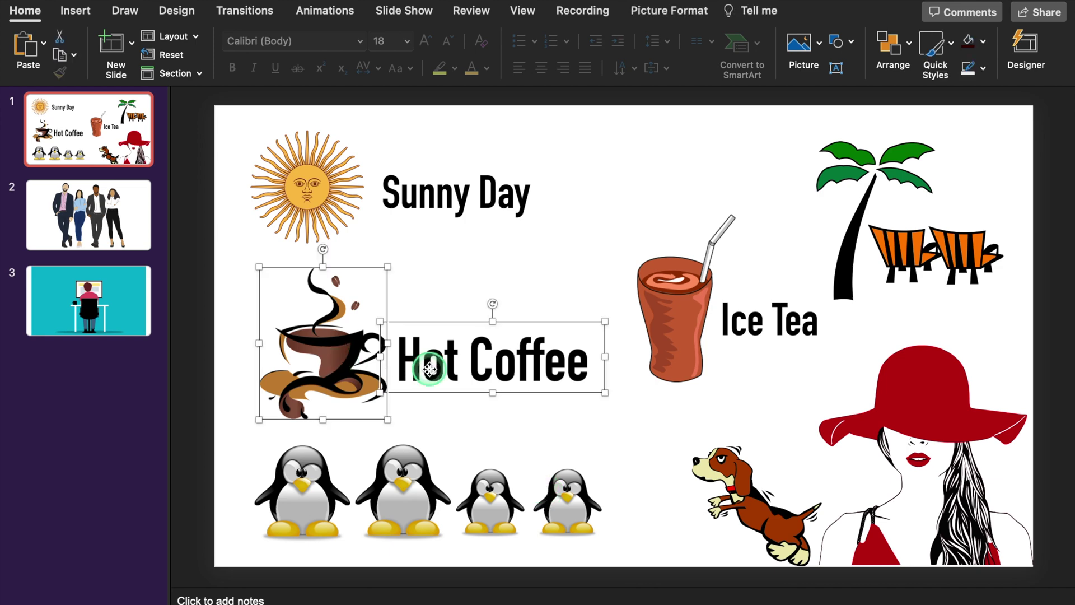
pyautogui.rightClick(430, 368)
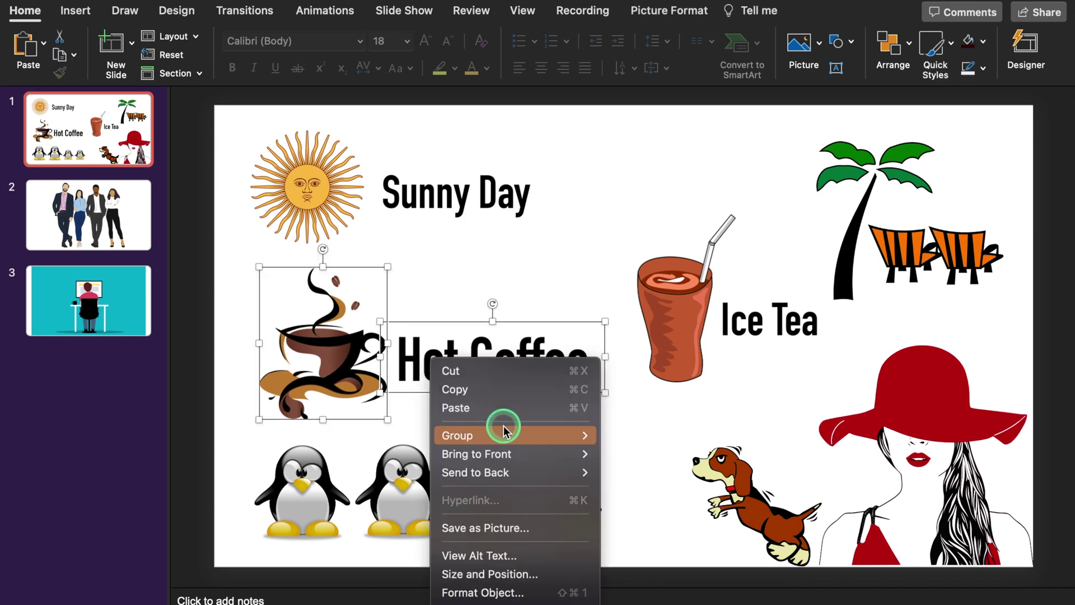
pyautogui.moveTo(505, 435)
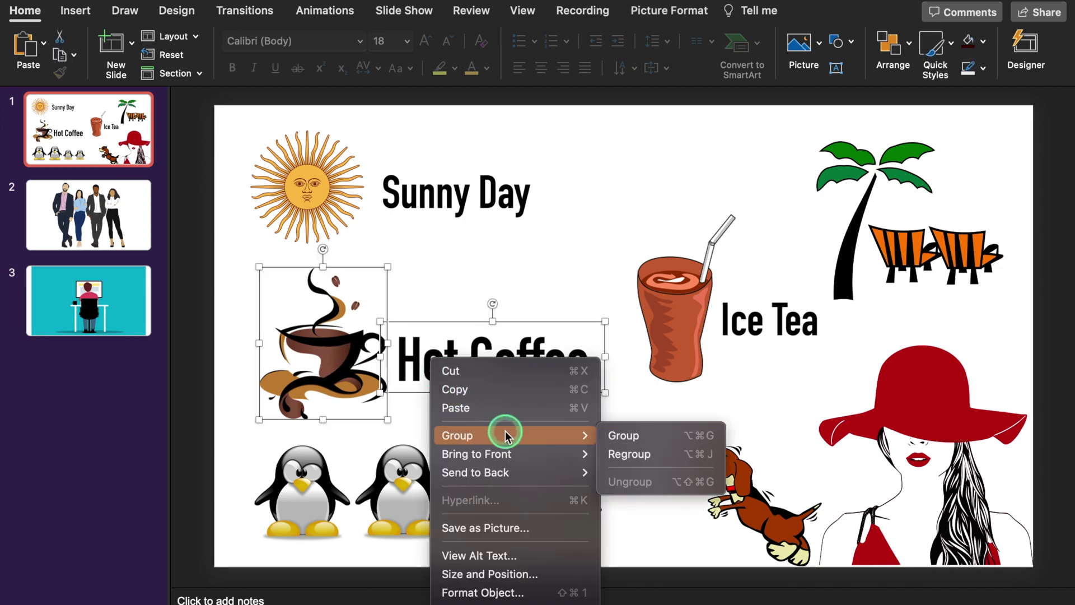
pyautogui.click(634, 437)
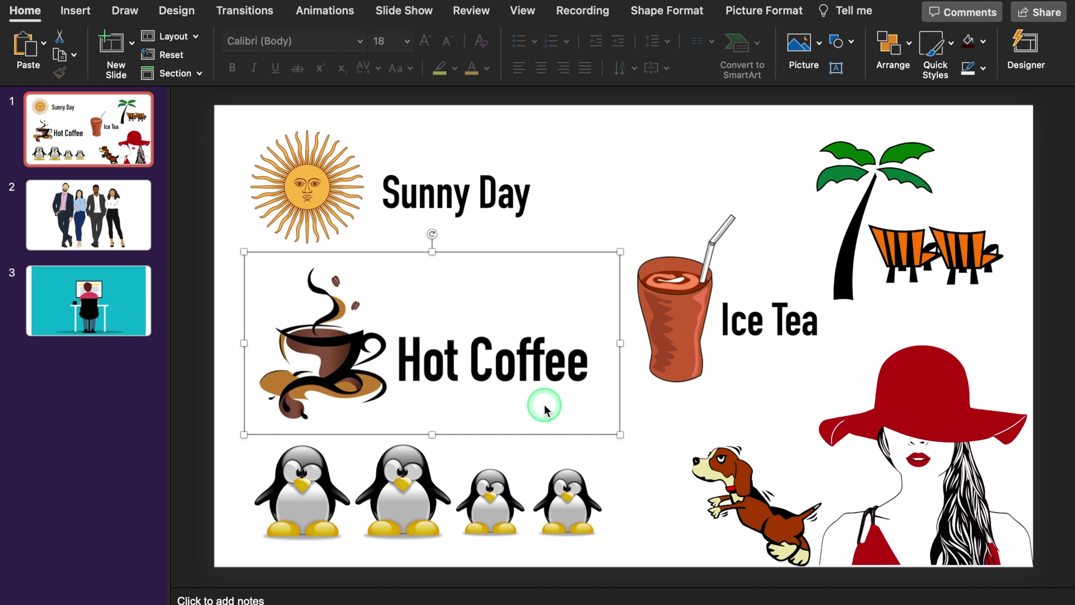
pyautogui.moveTo(620, 434); pyautogui.dragTo(371, 351)
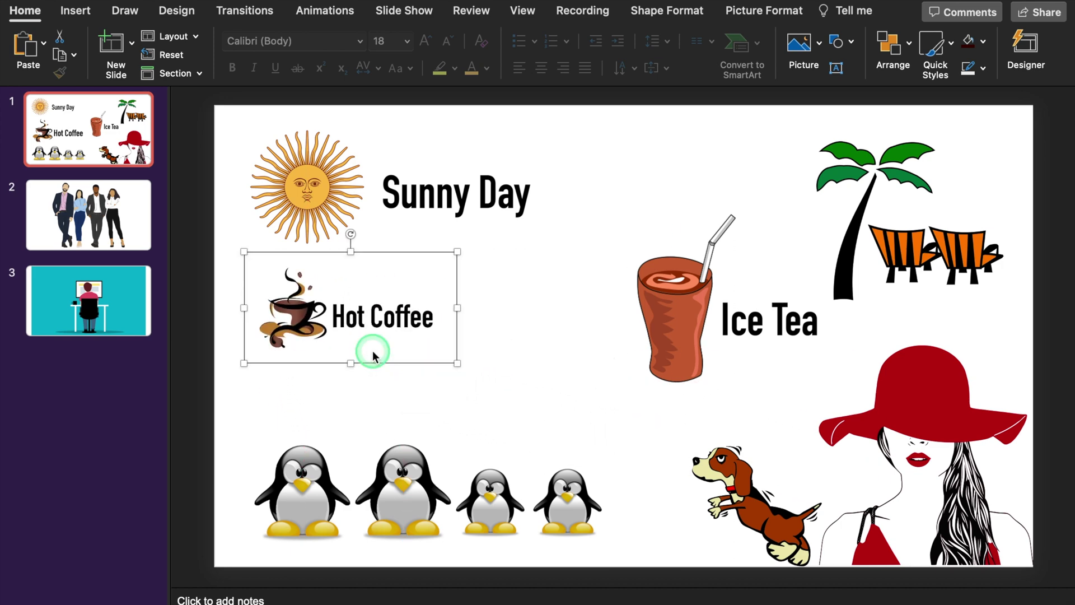
pyautogui.click(485, 392)
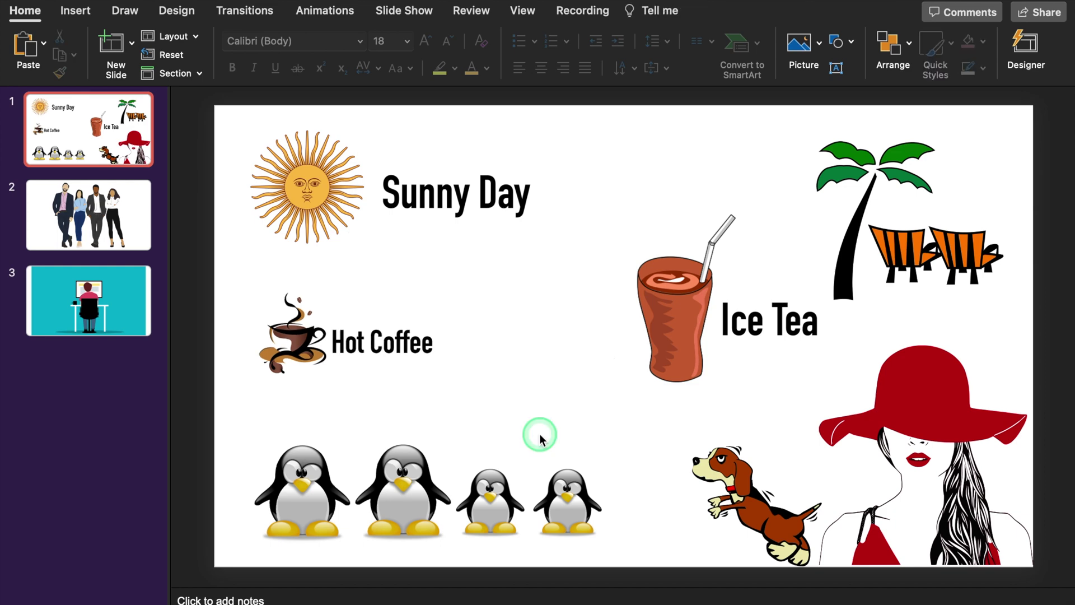
# - Group all four penguins into one object and drag its corner inward to shrink it
pyautogui.click(311, 488)
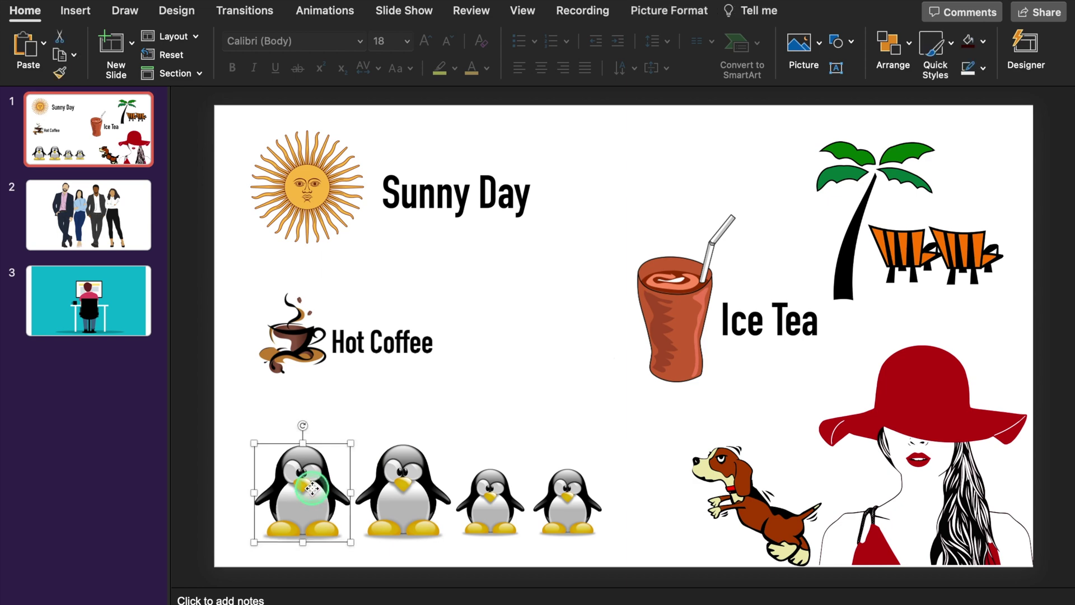
pyautogui.keyDown('shift'); pyautogui.click(374, 497); pyautogui.keyUp('shift')
pyautogui.keyDown('shift'); pyautogui.click(491, 507); pyautogui.keyUp('shift')
pyautogui.keyDown('shift'); pyautogui.click(554, 502); pyautogui.keyUp('shift')
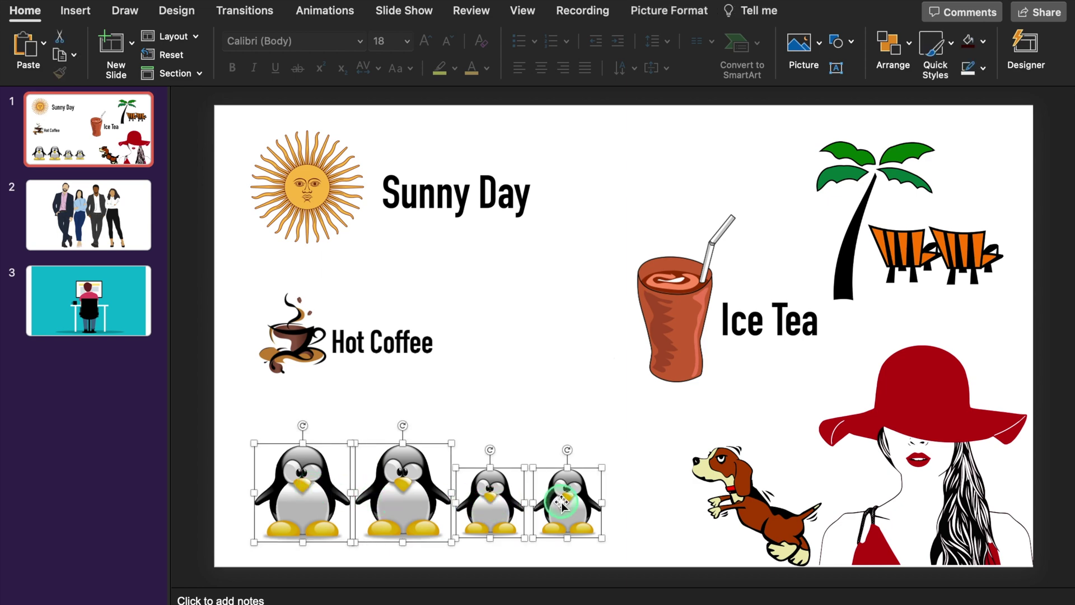
pyautogui.rightClick(561, 503)
pyautogui.moveTo(634, 442)
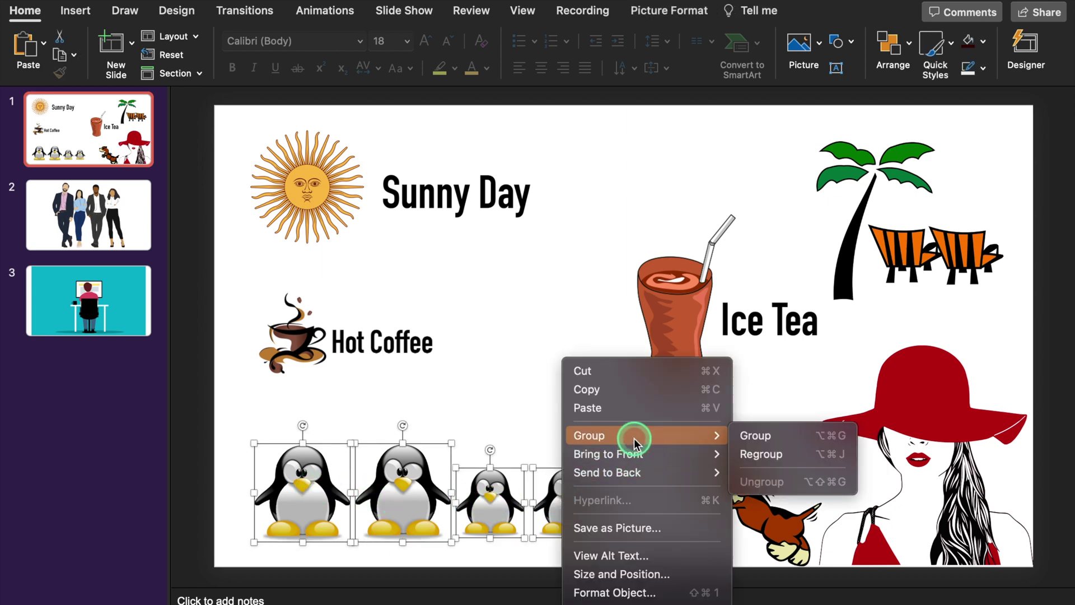
pyautogui.click(806, 435)
pyautogui.moveTo(621, 430); pyautogui.dragTo(522, 485)
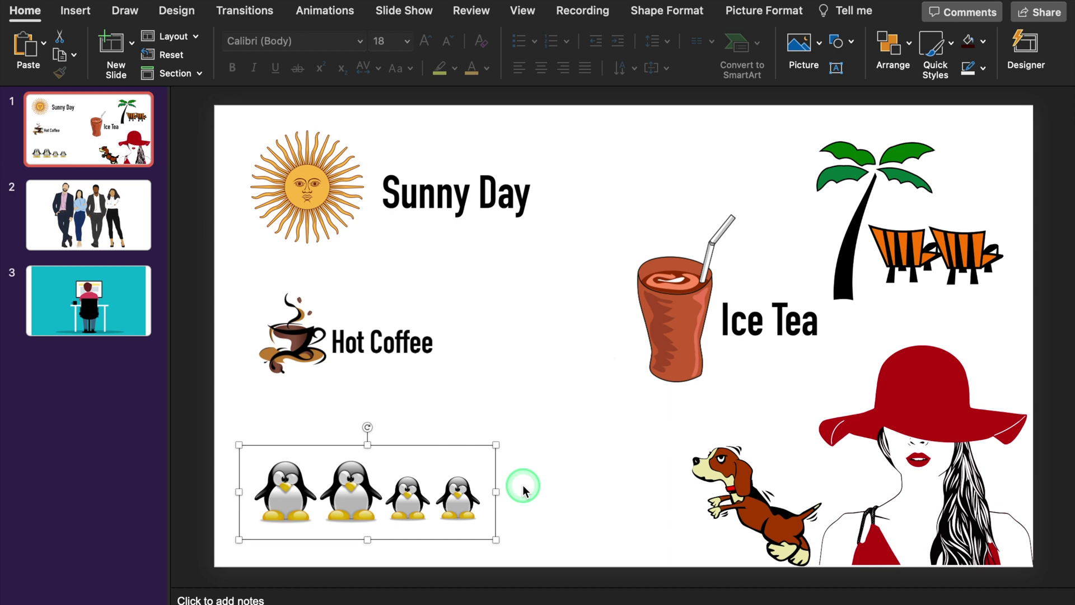
# - Group the iced-tea glass with the Ice Tea label and shrink the pair
pyautogui.click(673, 337)
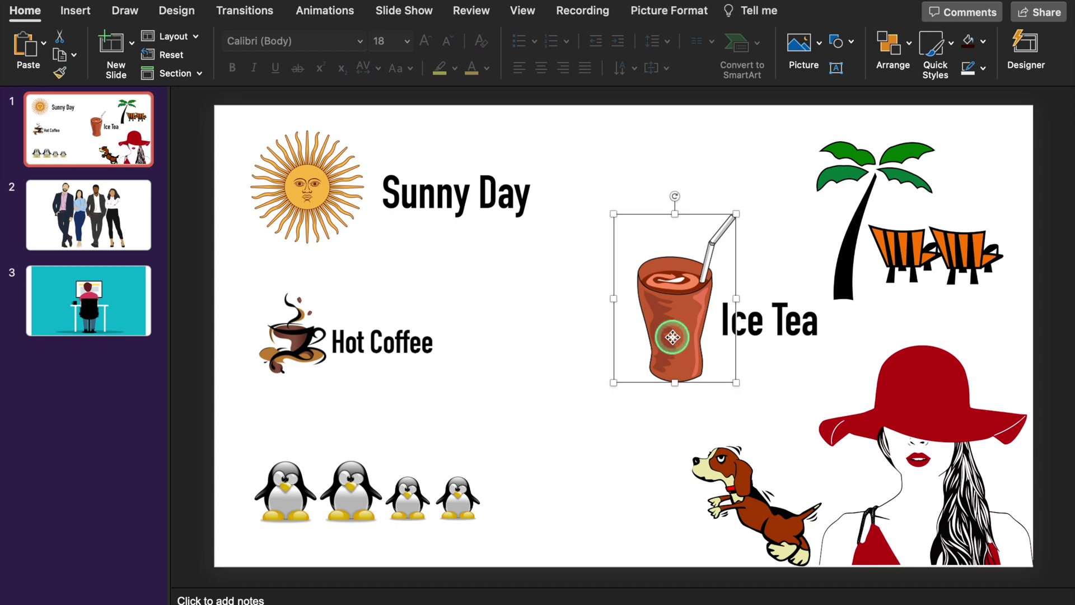
pyautogui.keyDown('shift'); pyautogui.click(765, 331); pyautogui.keyUp('shift')
pyautogui.rightClick(775, 330)
pyautogui.moveTo(859, 410)
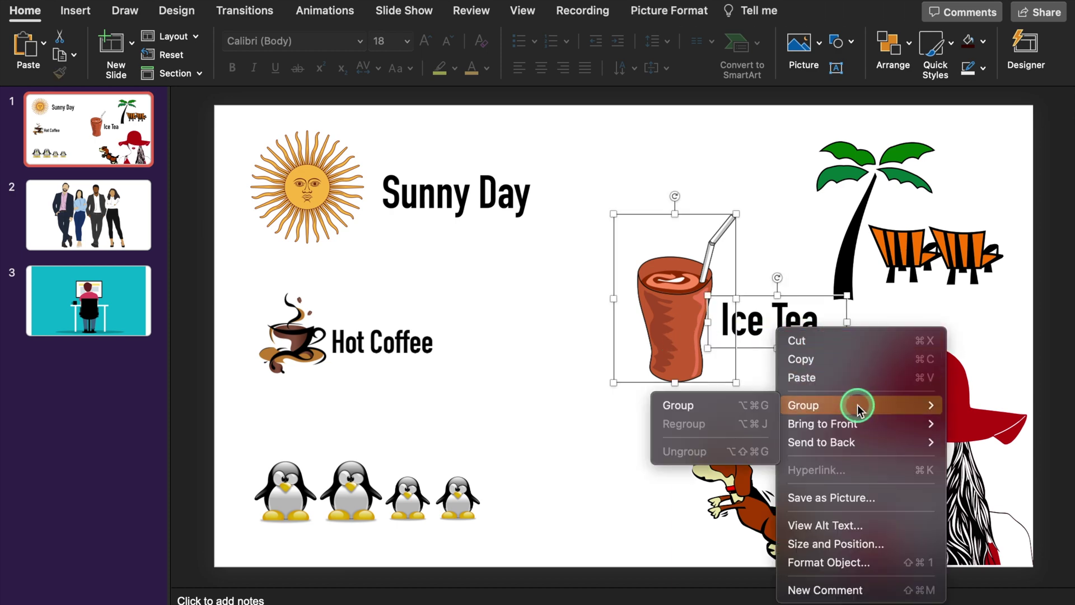
pyautogui.click(744, 406)
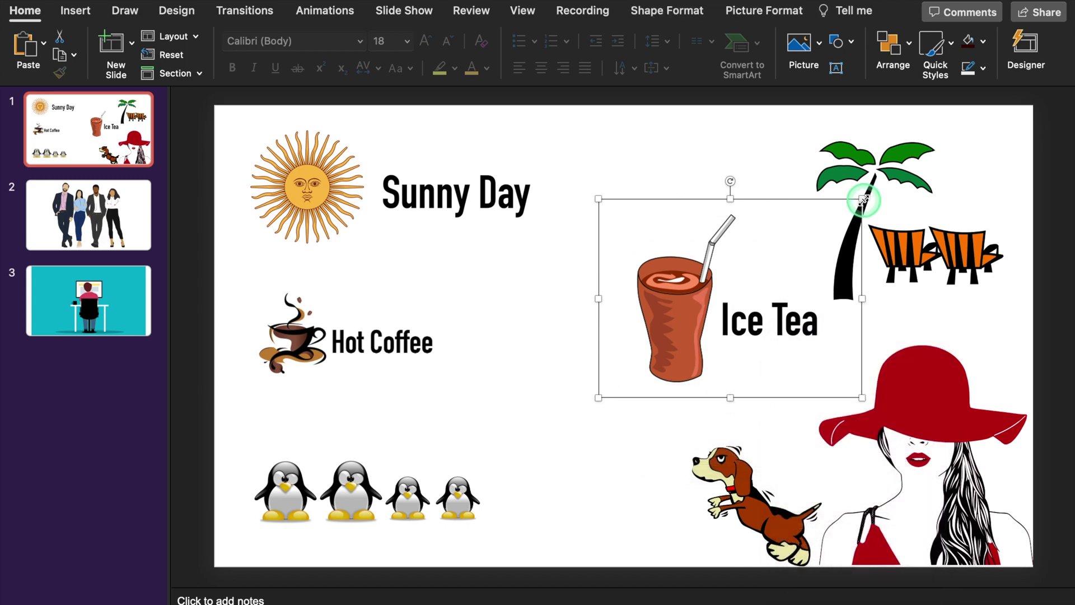
pyautogui.moveTo(862, 199); pyautogui.dragTo(713, 306)
# - Group the red-hat woman with the dog and shrink the group
pyautogui.click(920, 422)
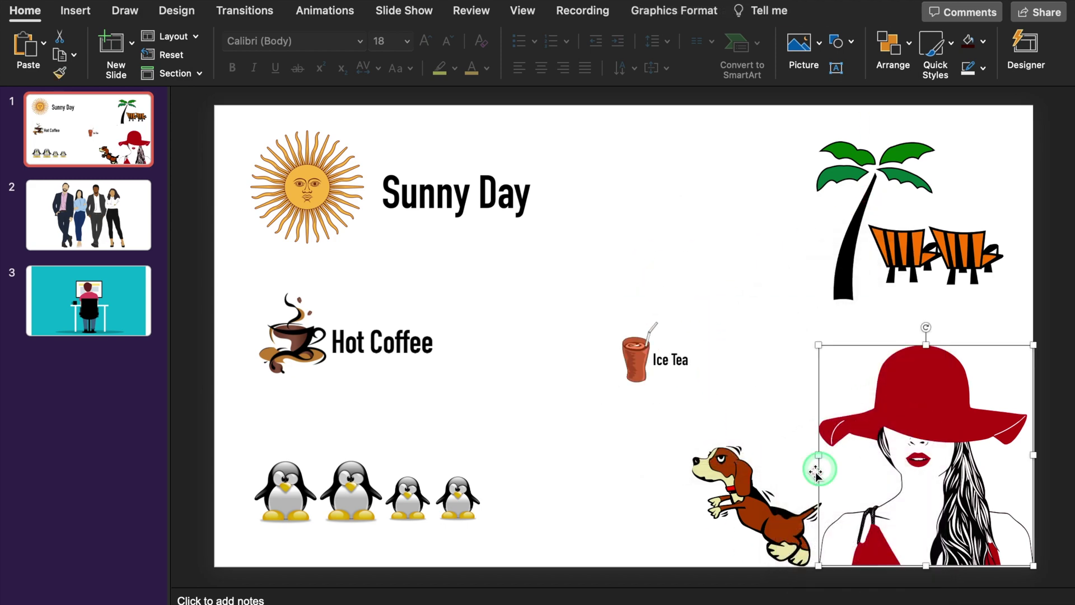
pyautogui.keyDown('shift'); pyautogui.click(759, 502); pyautogui.keyUp('shift')
pyautogui.rightClick(759, 502)
pyautogui.moveTo(858, 434)
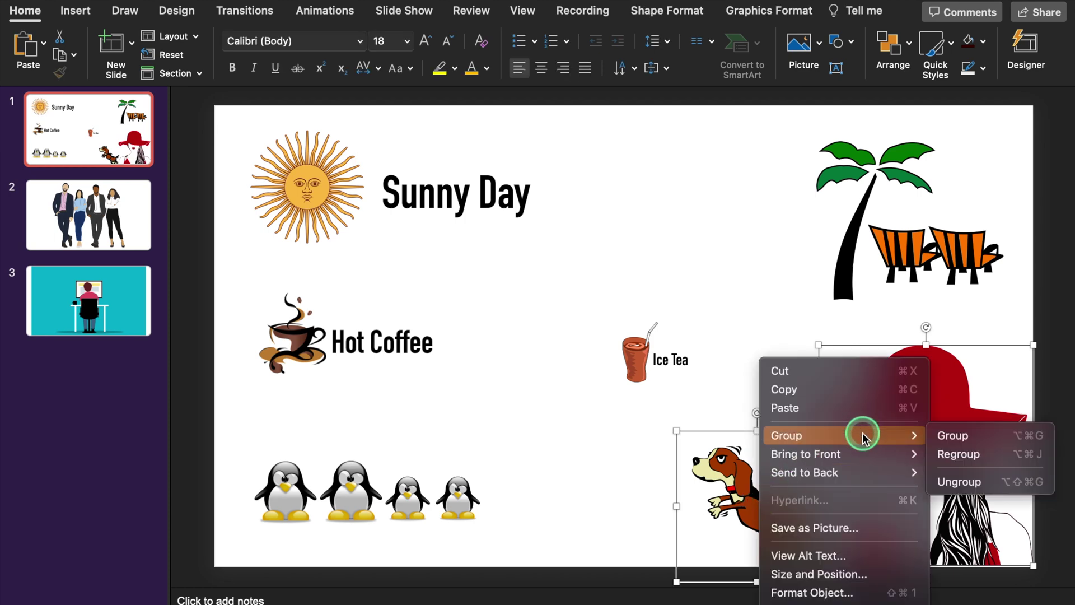
pyautogui.click(972, 436)
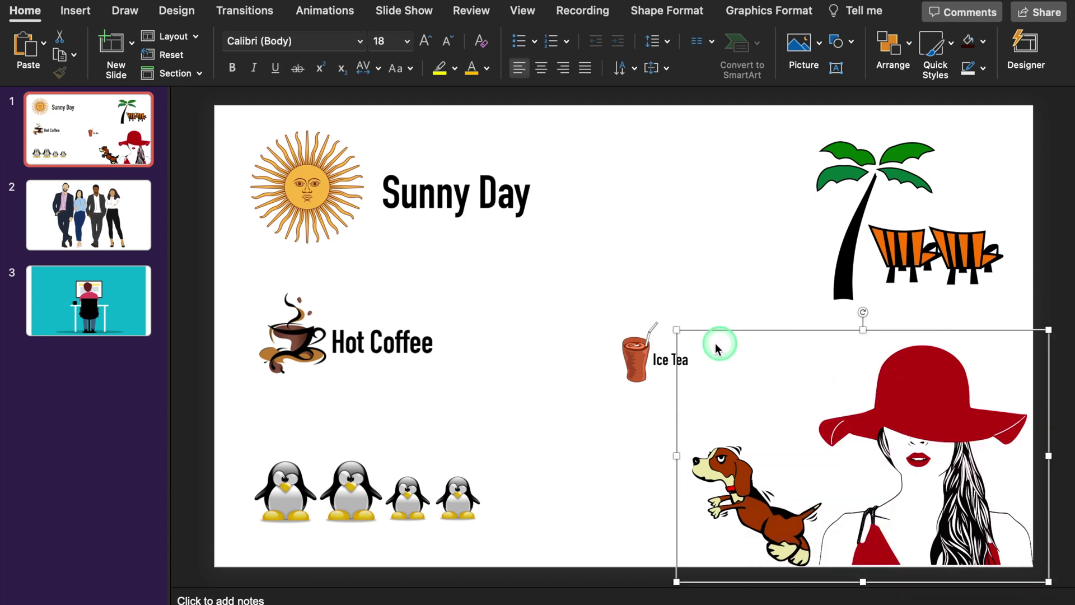
pyautogui.moveTo(727, 365); pyautogui.dragTo(824, 429)
# - Move the penguin group and the Ice Tea group onto the palm trees at top right
pyautogui.click(453, 433)
pyautogui.moveTo(452, 433); pyautogui.dragTo(893, 205)
pyautogui.click(647, 374)
pyautogui.moveTo(649, 376); pyautogui.dragTo(819, 265)
pyautogui.click(885, 365)
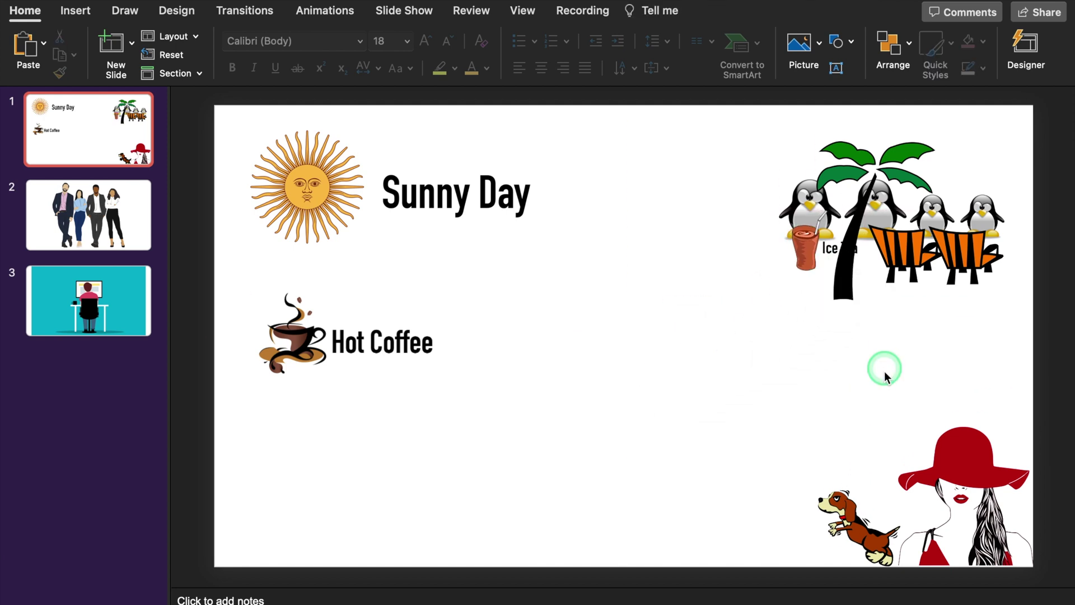
# - Move the woman-and-dog group to bottom centre and Hot Coffee to bottom left
pyautogui.click(888, 433)
pyautogui.moveTo(984, 413); pyautogui.dragTo(600, 403)
pyautogui.click(371, 377)
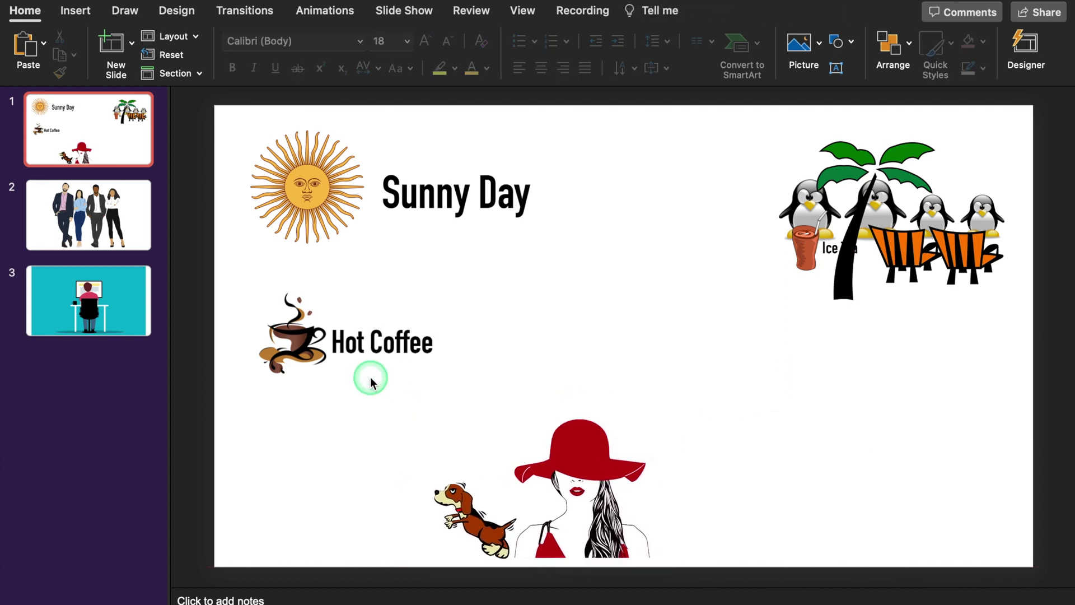
pyautogui.click(356, 352)
pyautogui.moveTo(358, 360); pyautogui.dragTo(345, 524)
pyautogui.click(795, 429)
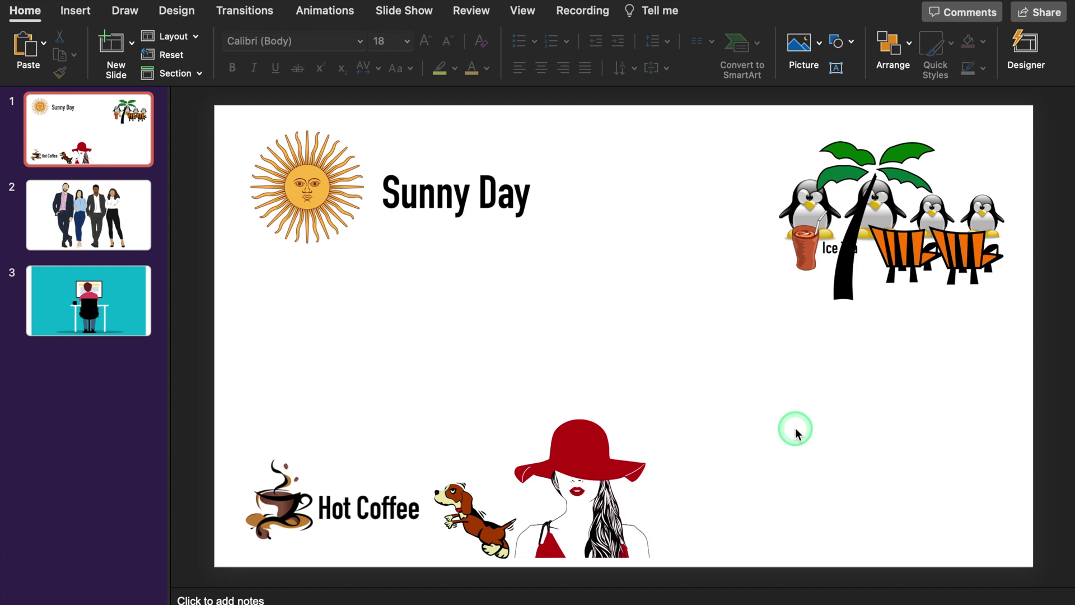
# - Shrink the Sunny Day title box
pyautogui.click(344, 232)
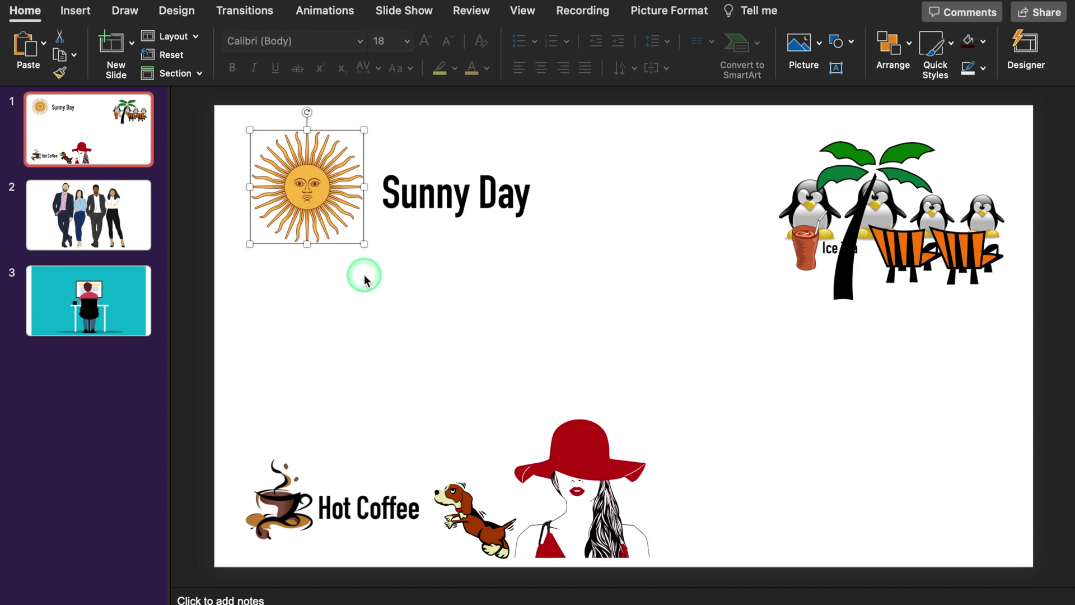
pyautogui.click(436, 225)
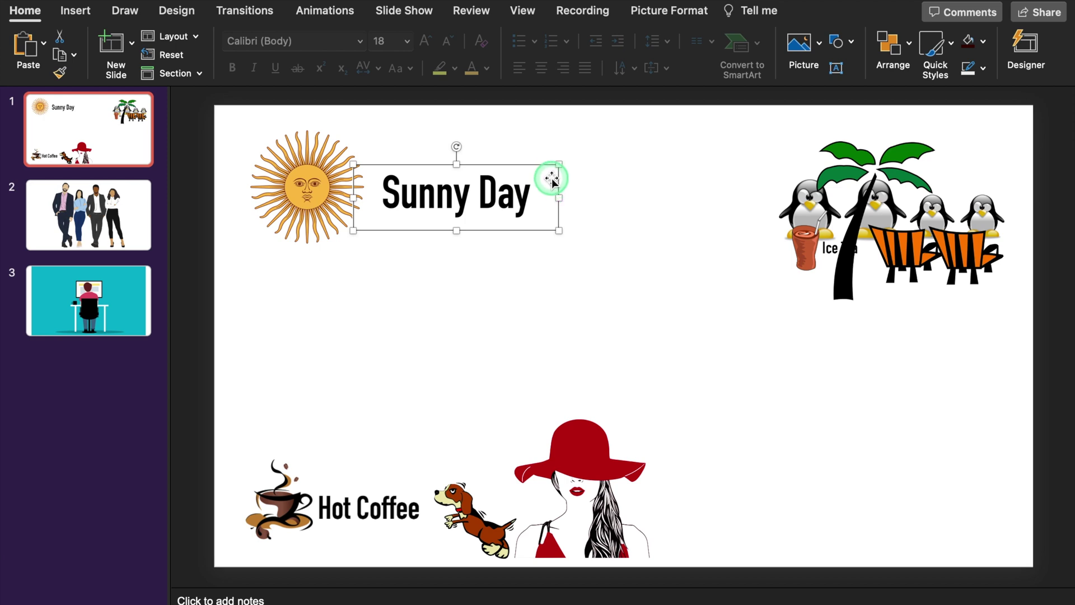
pyautogui.moveTo(557, 169); pyautogui.dragTo(445, 189)
pyautogui.click(408, 260)
# - Group the sun with the Sunny Day text and enlarge the group
pyautogui.click(330, 193)
pyautogui.keyDown('shift'); pyautogui.click(401, 194); pyautogui.keyUp('shift')
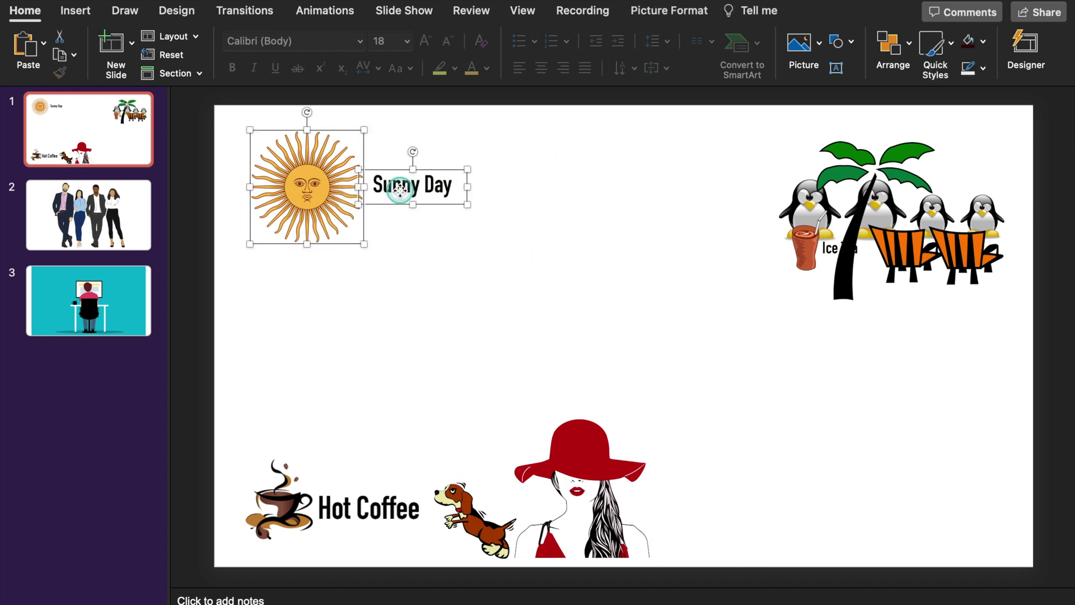
pyautogui.rightClick(400, 196)
pyautogui.moveTo(497, 262)
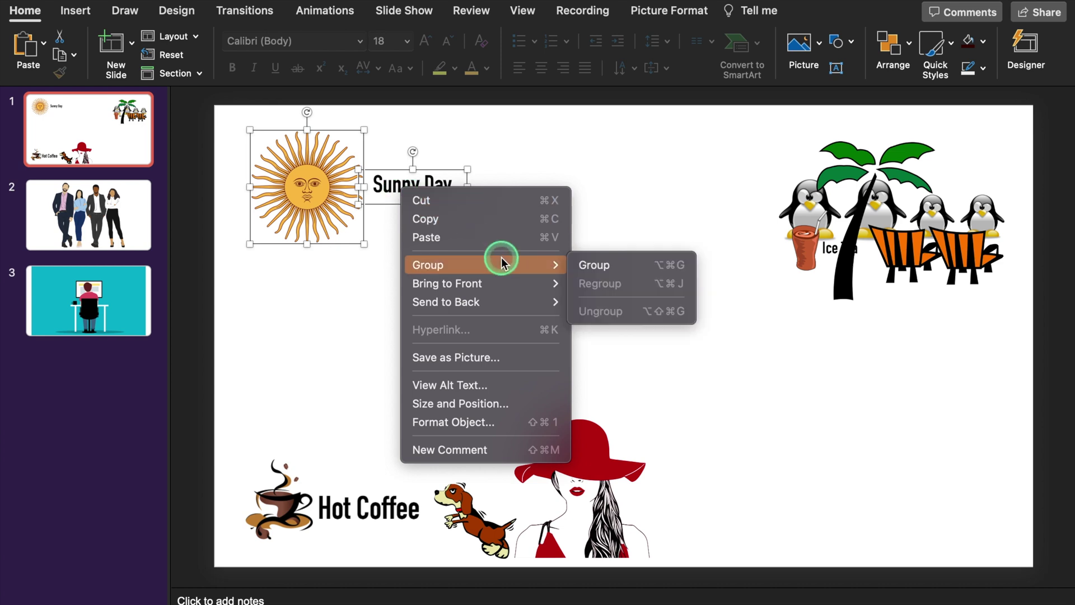
pyautogui.click(651, 266)
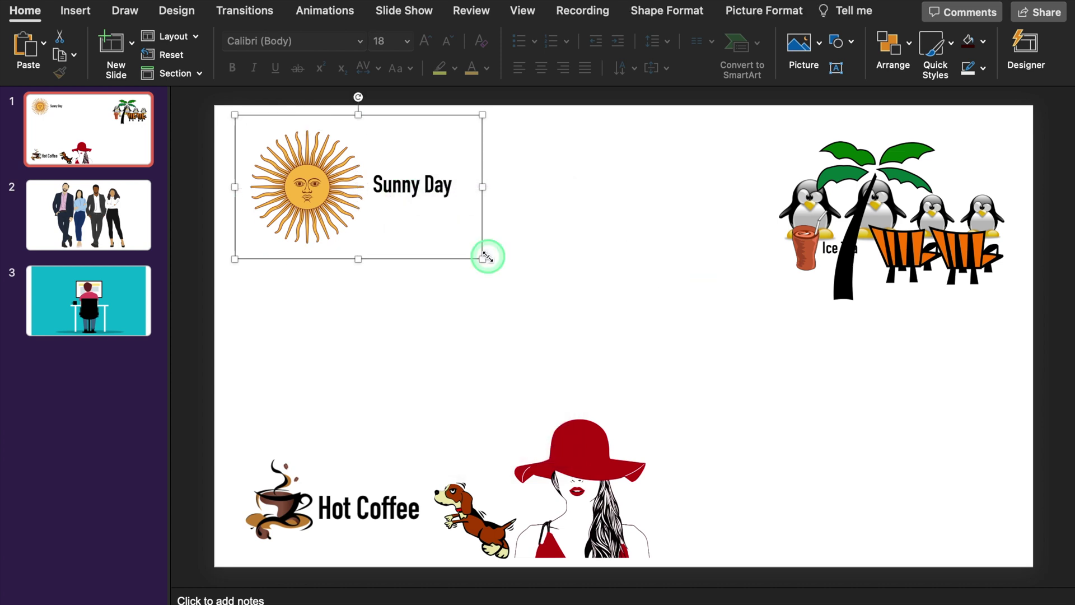
pyautogui.moveTo(482, 258); pyautogui.dragTo(589, 329)
pyautogui.click(824, 441)
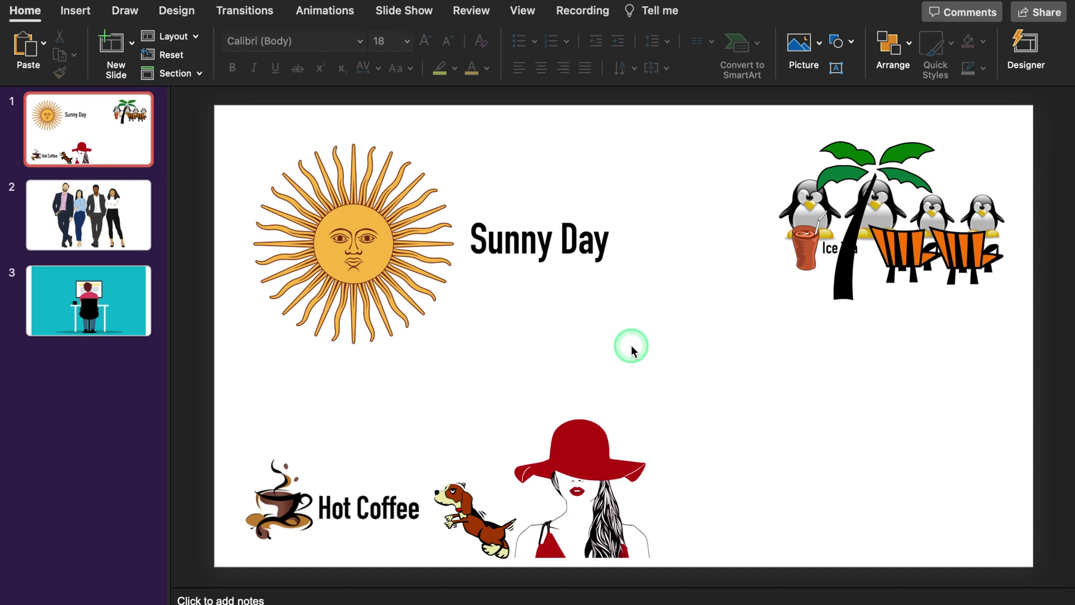
# - Ungroup the sun and Sunny Day text
pyautogui.click(369, 249)
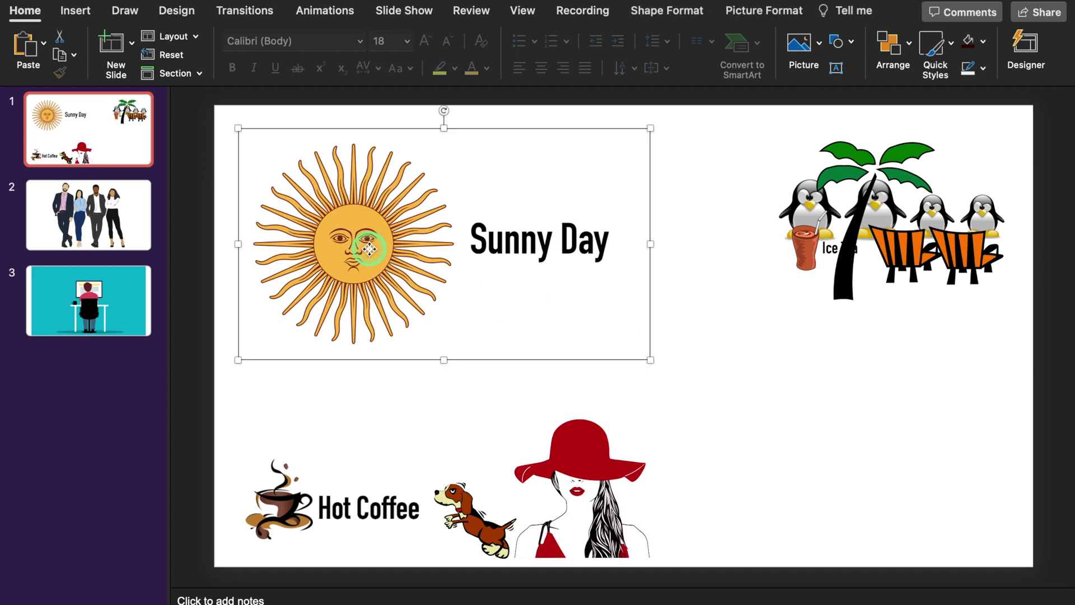
pyautogui.rightClick(369, 248)
pyautogui.moveTo(445, 325)
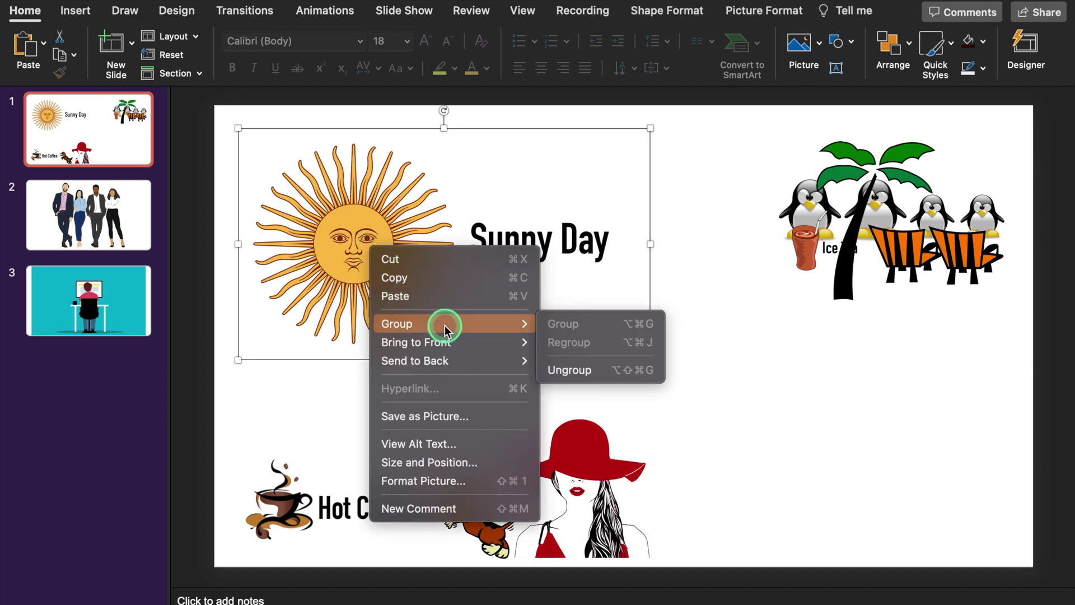
pyautogui.click(606, 375)
pyautogui.click(605, 374)
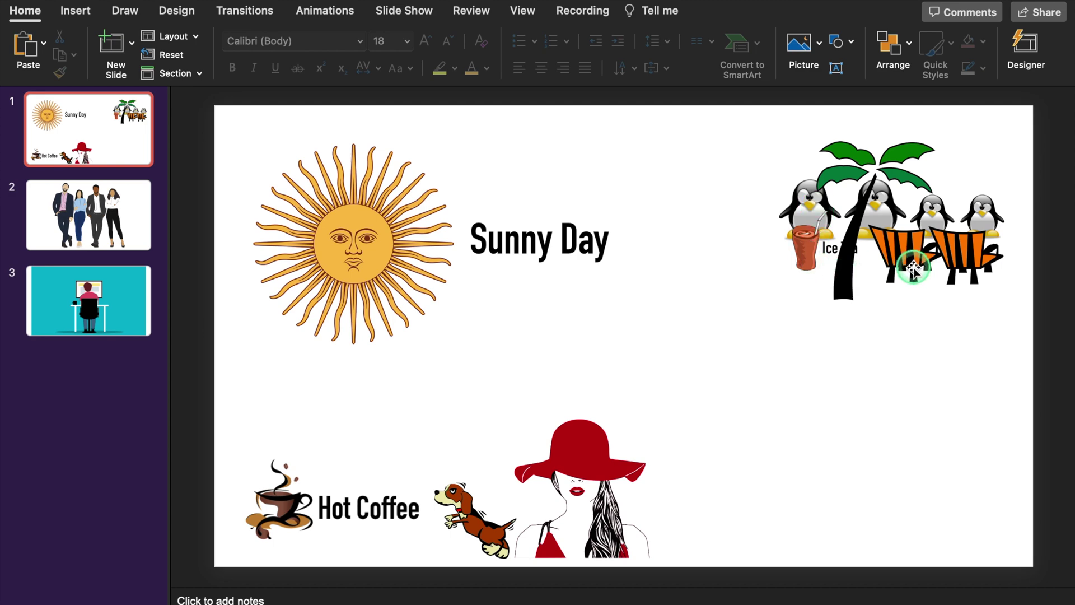
# - Group the Ice Tea penguin picture with the palm-tree deck-chairs picture, then reposition and enlarge it
pyautogui.moveTo(913, 263)
pyautogui.mouseDown()
pyautogui.moveTo(908, 360)
pyautogui.moveTo(911, 281)
pyautogui.moveTo(925, 276)
pyautogui.mouseUp()
pyautogui.click(782, 138)
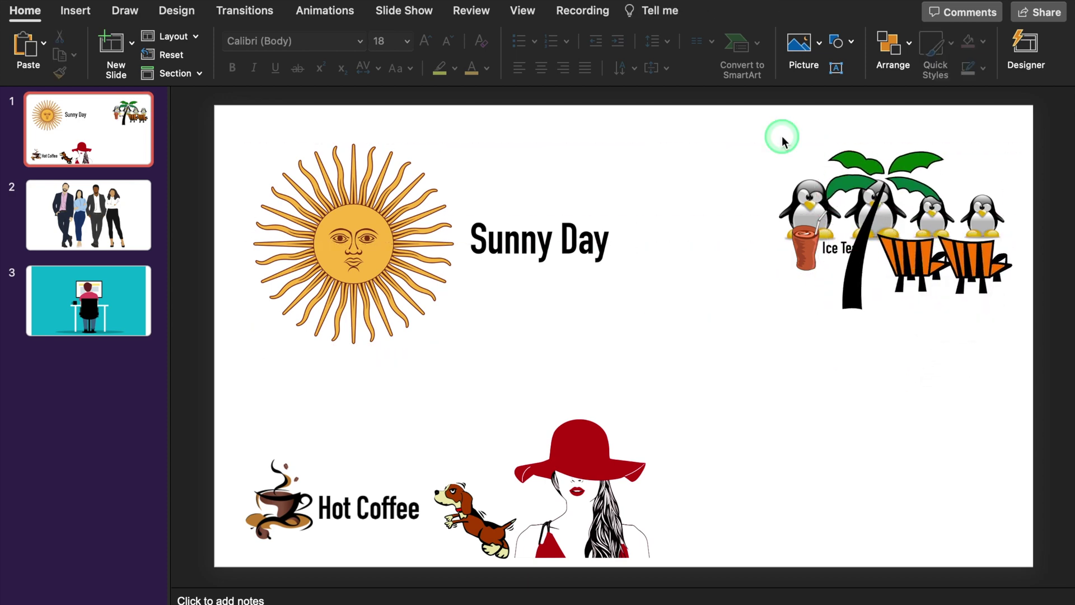
pyautogui.click(807, 193)
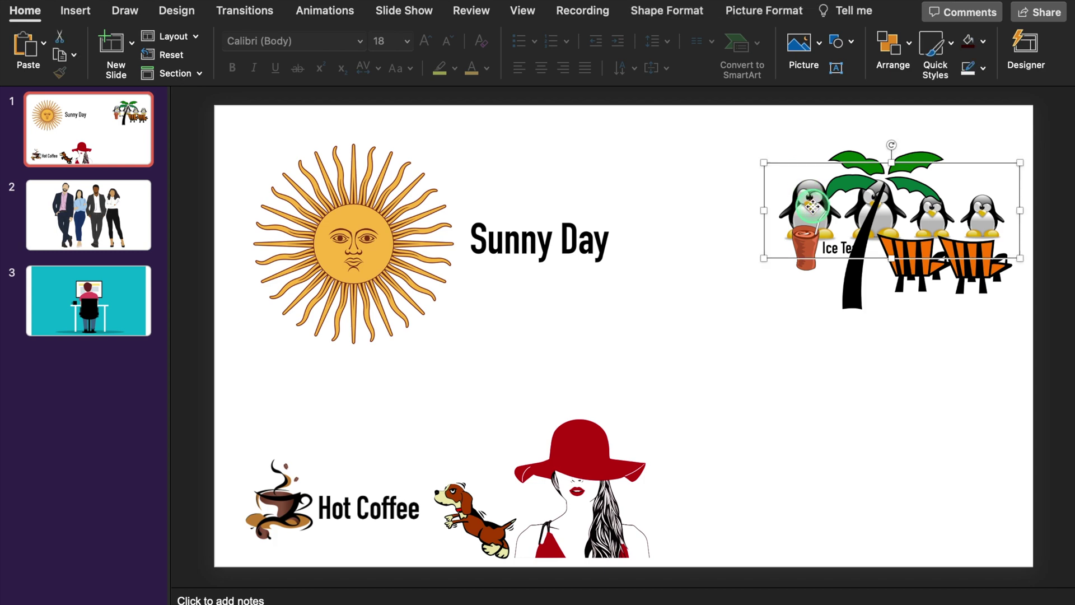
pyautogui.keyDown('shift'); pyautogui.click(877, 274); pyautogui.keyUp('shift')
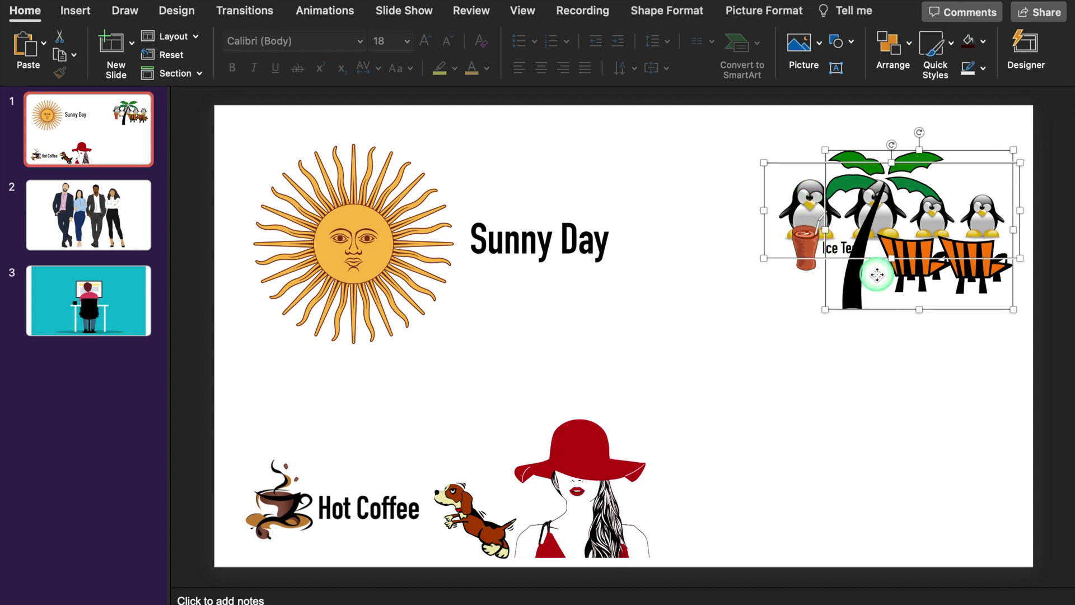
pyautogui.rightClick(877, 275)
pyautogui.moveTo(944, 353)
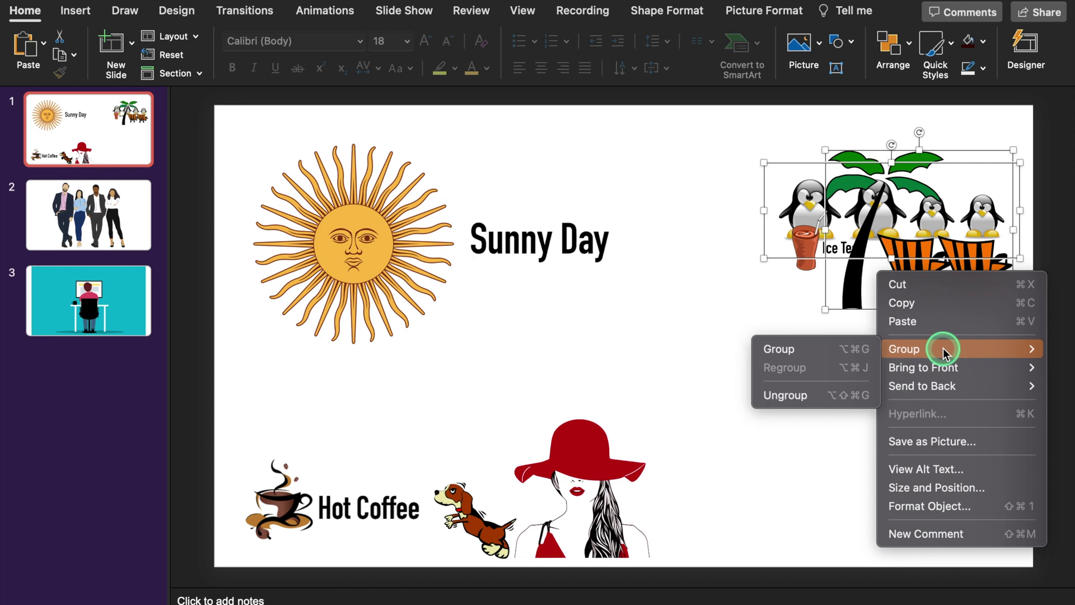
pyautogui.click(821, 350)
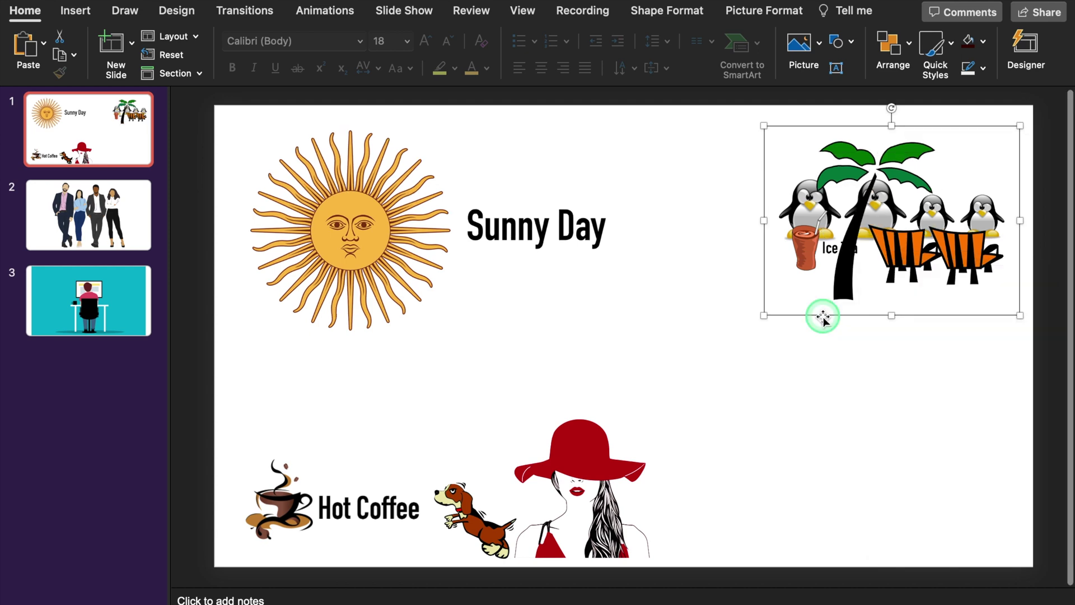
pyautogui.moveTo(823, 317); pyautogui.dragTo(677, 335)
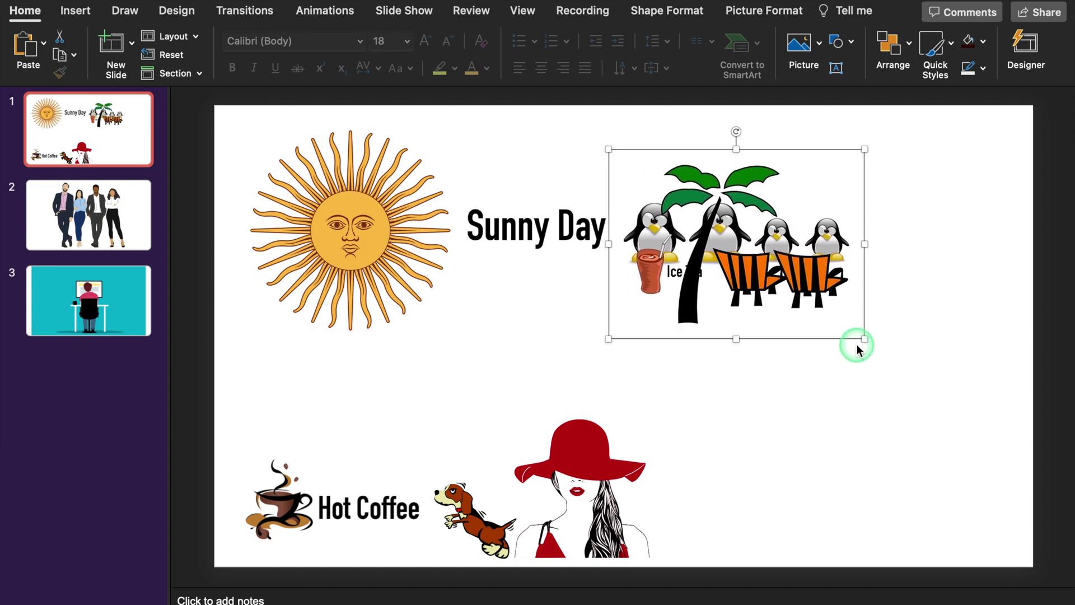
pyautogui.moveTo(865, 339); pyautogui.dragTo(964, 442)
# - Nudge the sun and Sunny Day group down and make it smaller
pyautogui.moveTo(605, 316); pyautogui.dragTo(605, 329)
pyautogui.moveTo(648, 361); pyautogui.dragTo(487, 295)
pyautogui.click(902, 506)
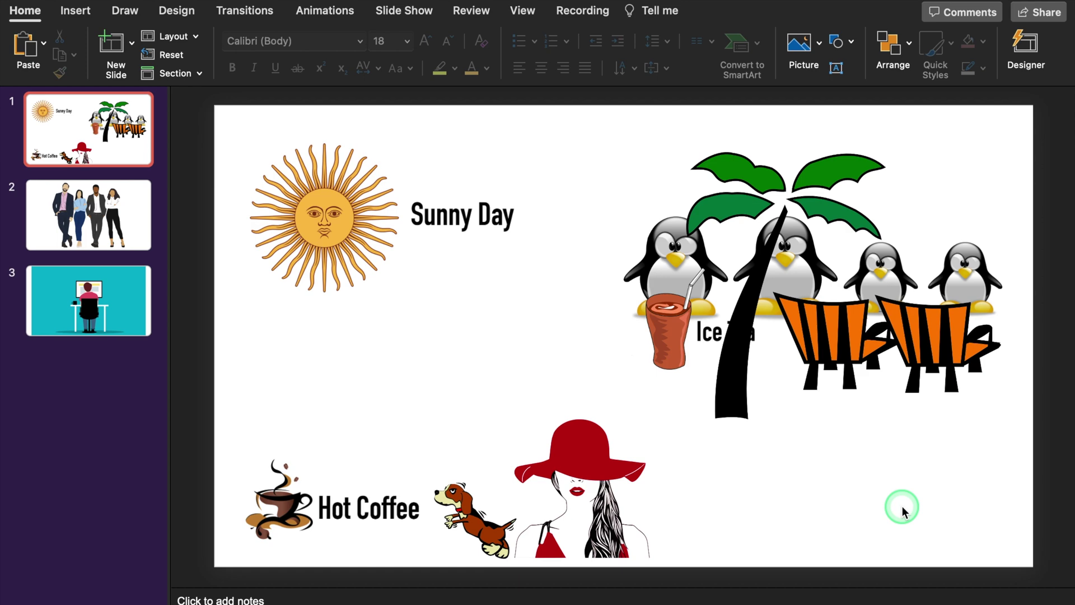
pyautogui.press('Down')
# - Convert the four-people illustration on slide 2 into a shape
pyautogui.click(675, 334)
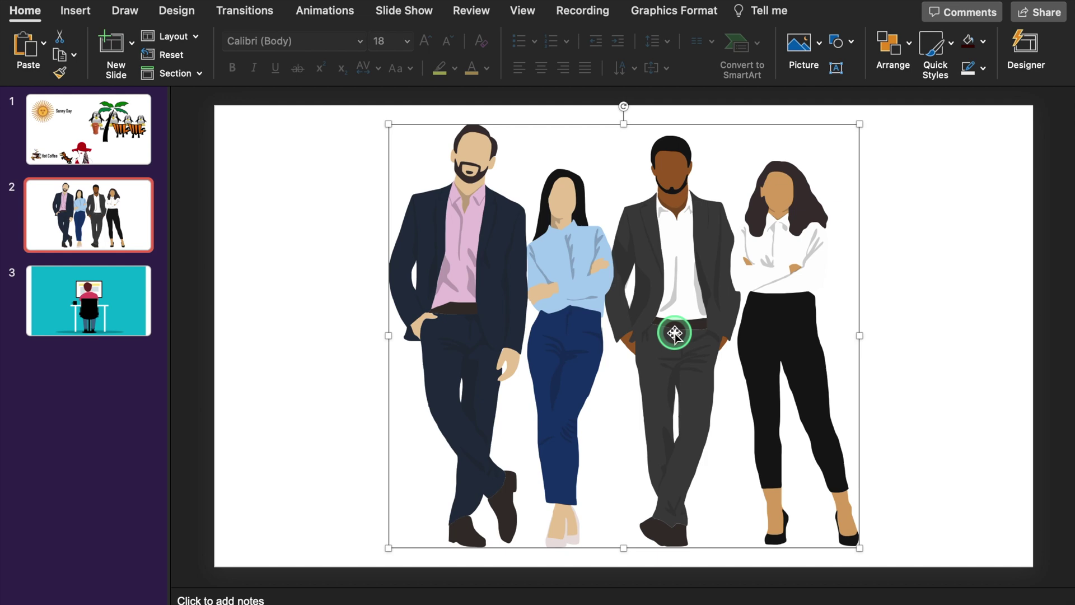
pyautogui.rightClick(709, 287)
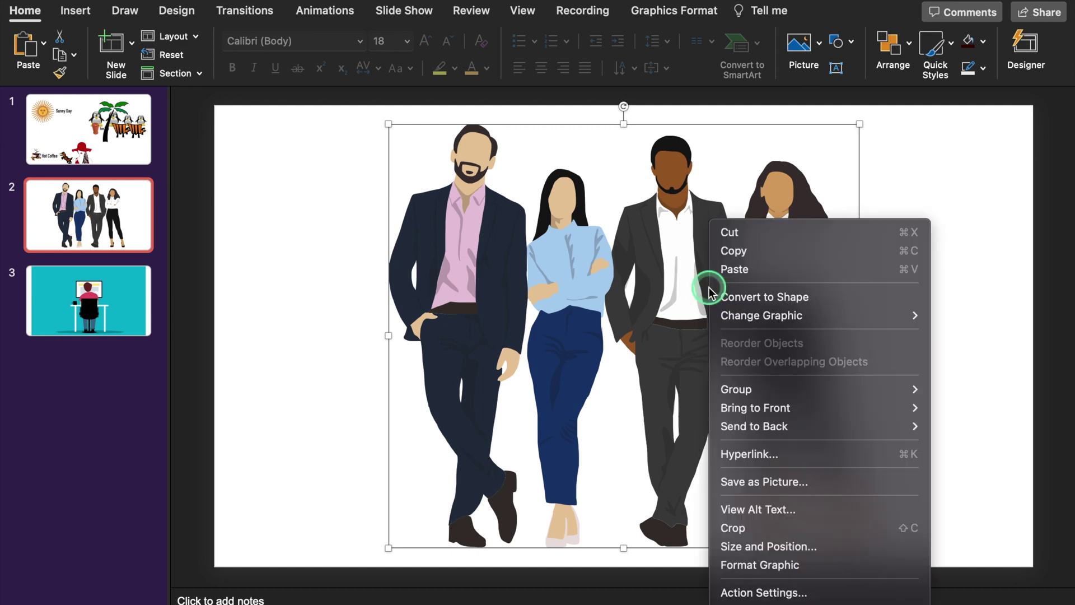
pyautogui.click(880, 304)
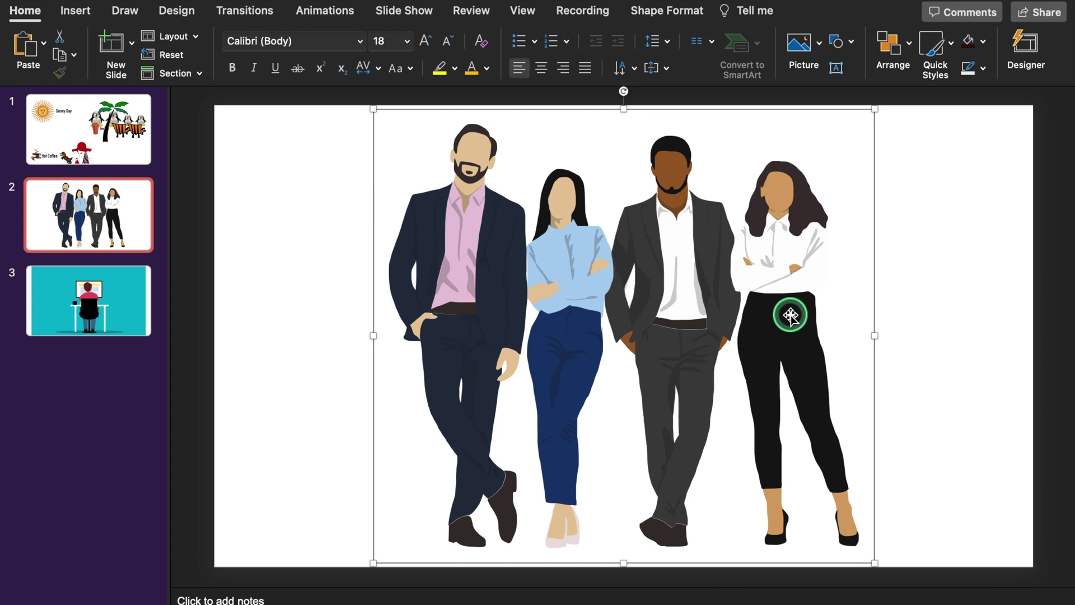
# - Ungroup the converted illustration into its individual pieces
pyautogui.rightClick(707, 287)
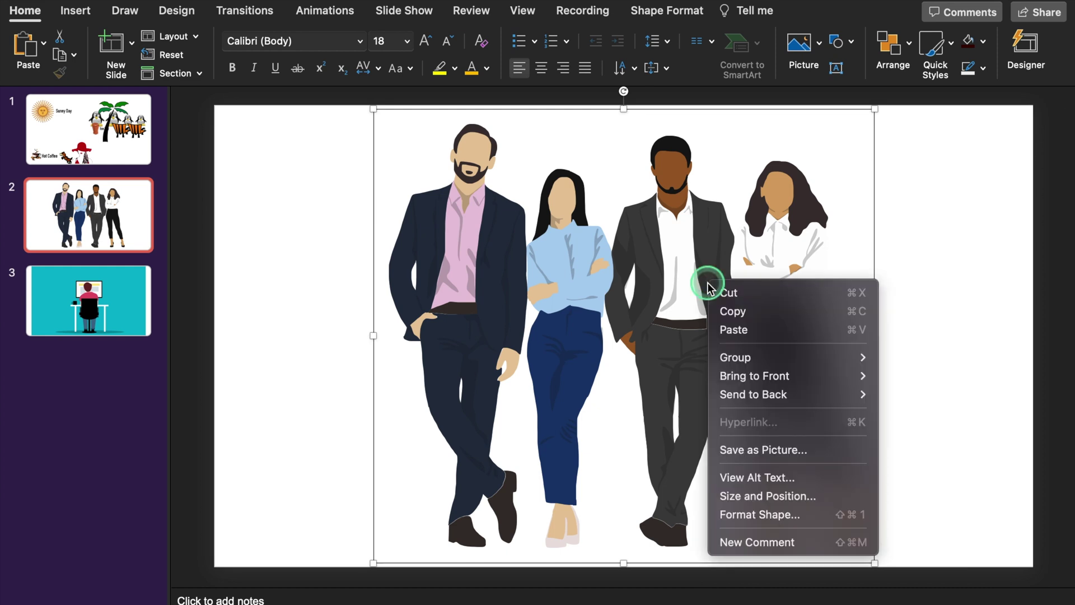
pyautogui.moveTo(815, 355)
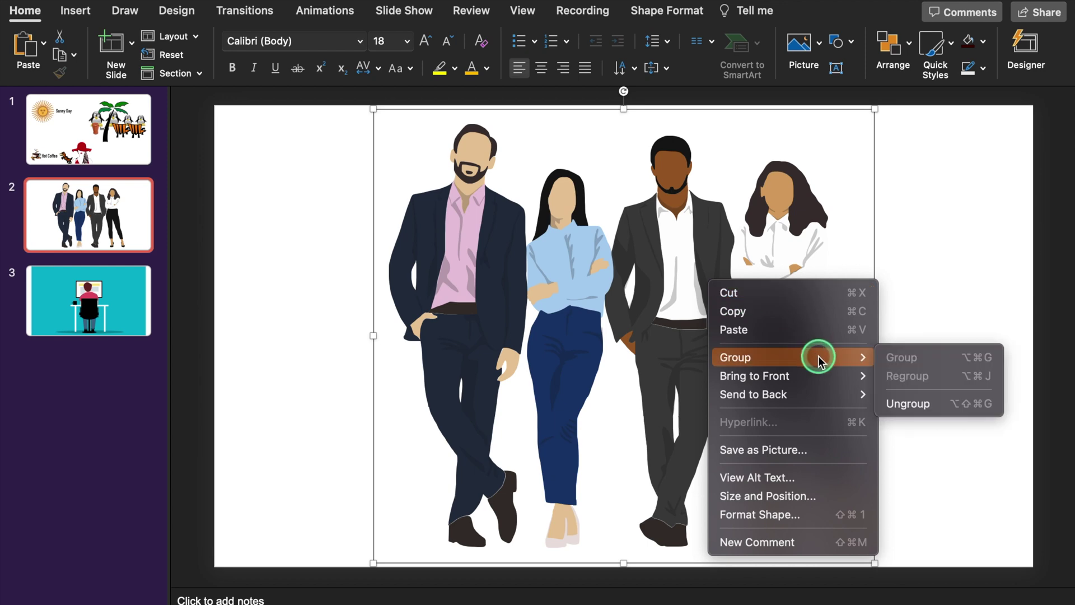
pyautogui.click(950, 403)
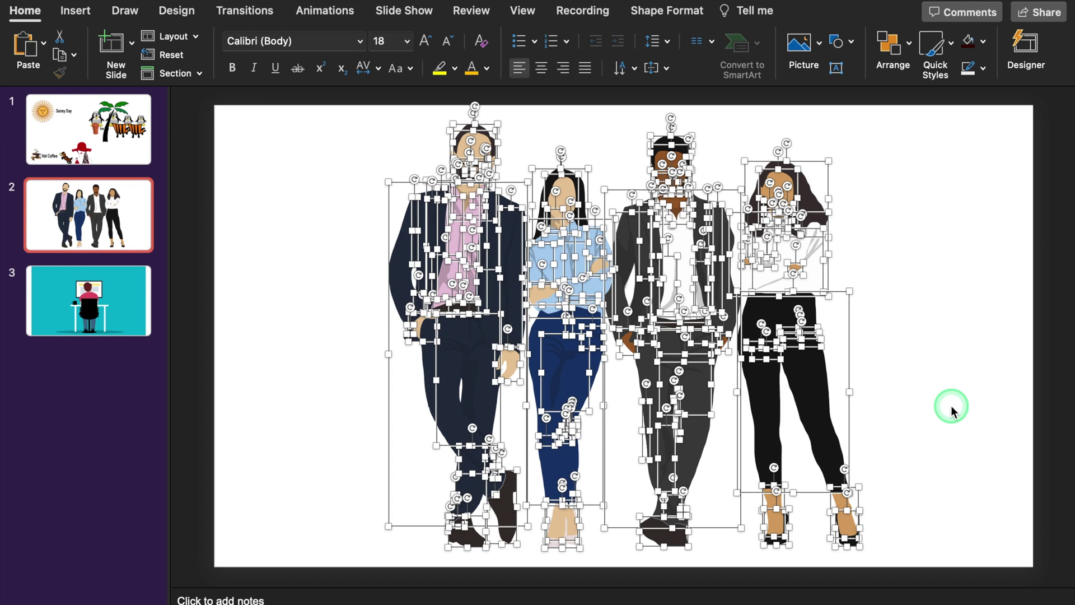
# - Marquee-select the first two figures, group them, and move the group left
pyautogui.click(951, 405)
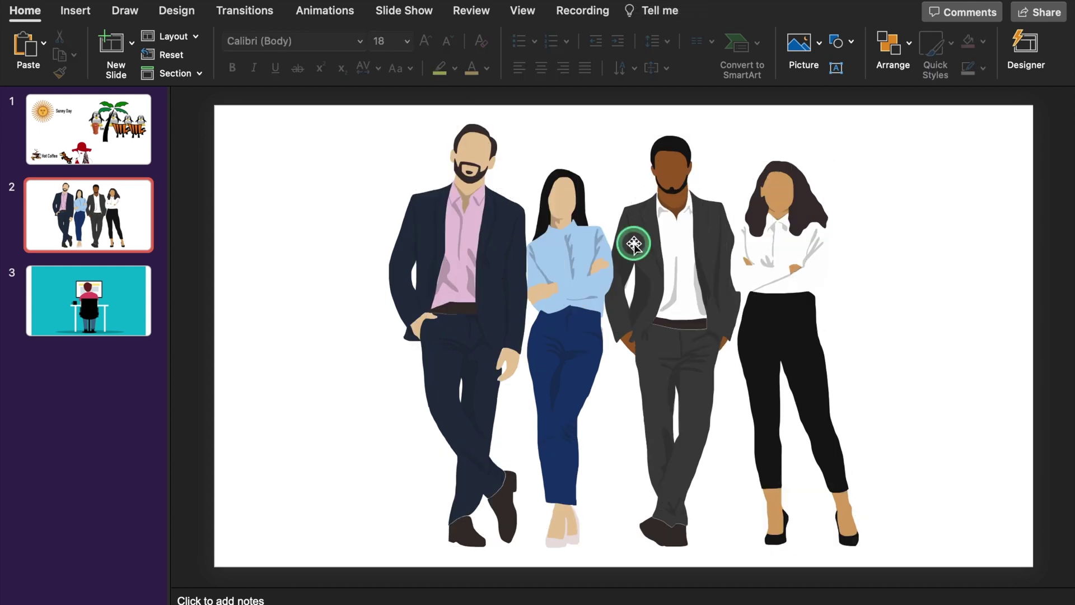
pyautogui.moveTo(372, 114); pyautogui.dragTo(615, 530)
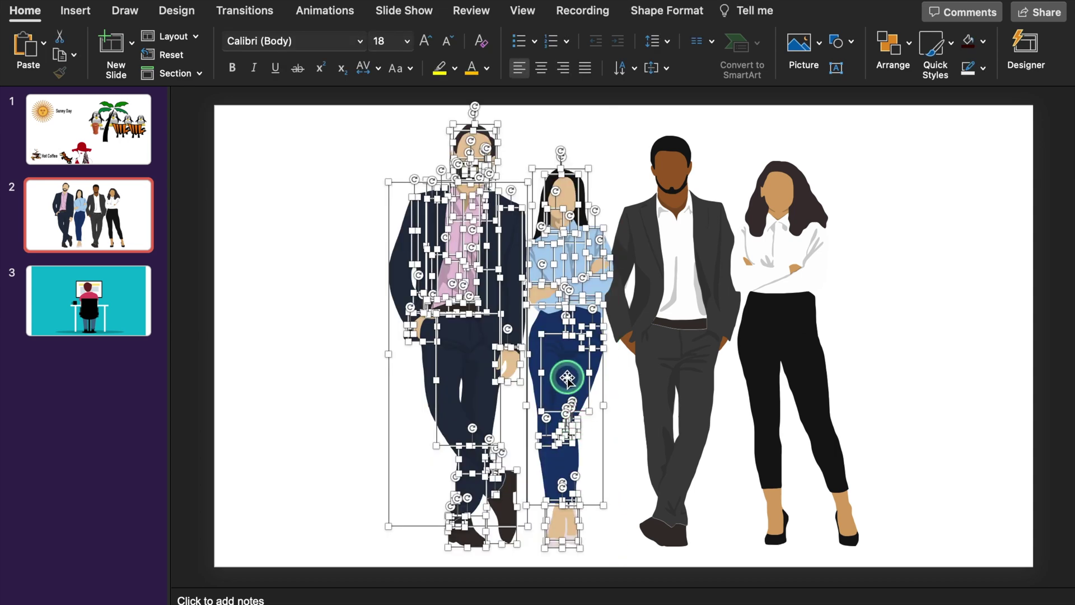
pyautogui.rightClick(567, 380)
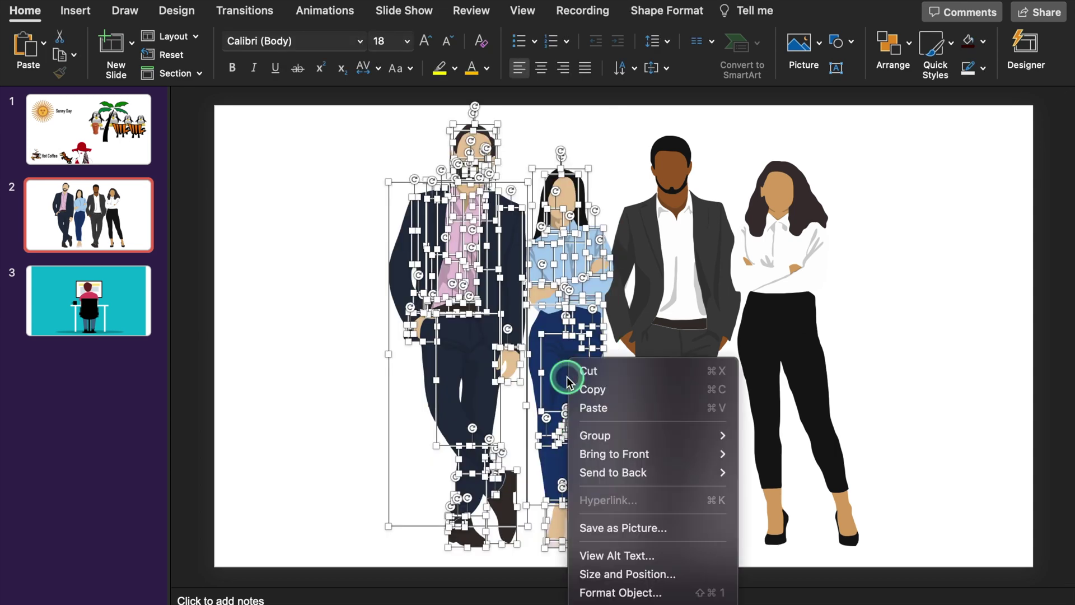
pyautogui.moveTo(689, 433)
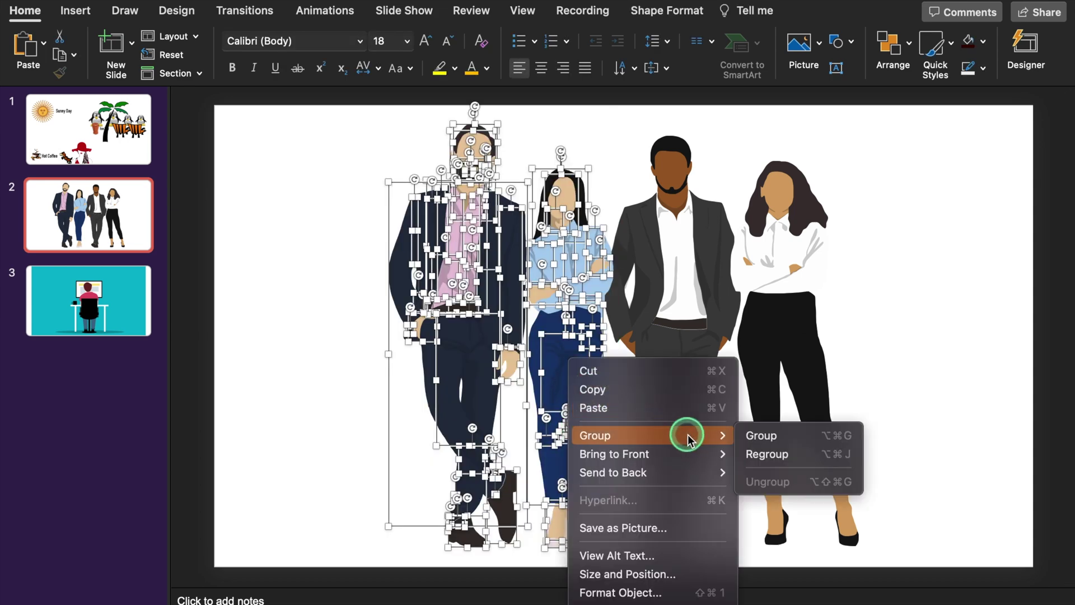
pyautogui.click(775, 436)
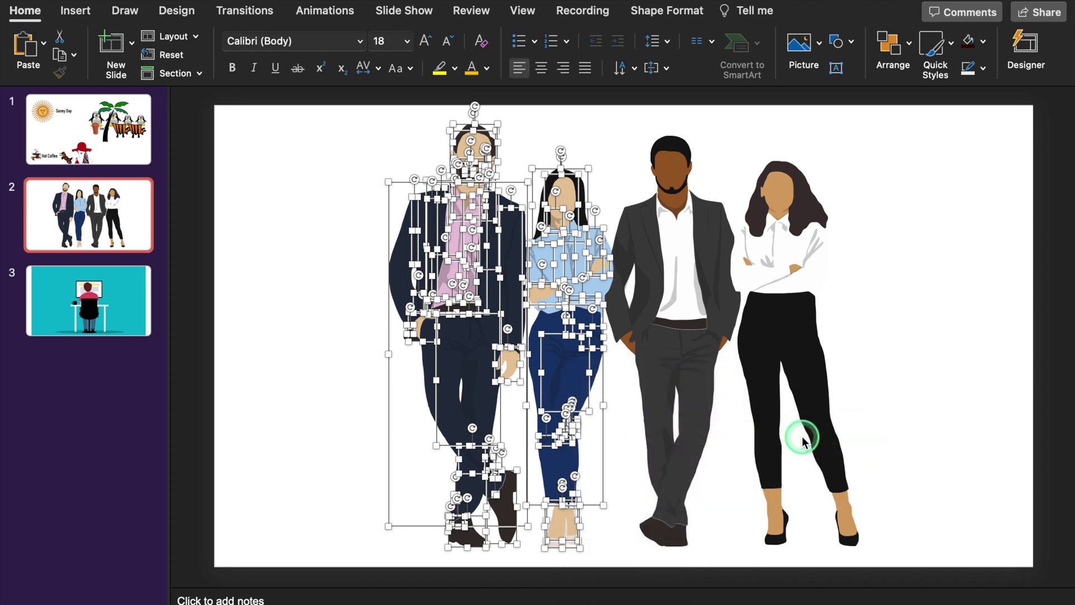
pyautogui.moveTo(624, 426); pyautogui.dragTo(477, 438)
# - Move the stray blue shirt piece back onto the woman
pyautogui.click(567, 288)
pyautogui.click(565, 385)
pyautogui.click(567, 285)
pyautogui.moveTo(567, 285); pyautogui.dragTo(421, 297)
pyautogui.click(530, 383)
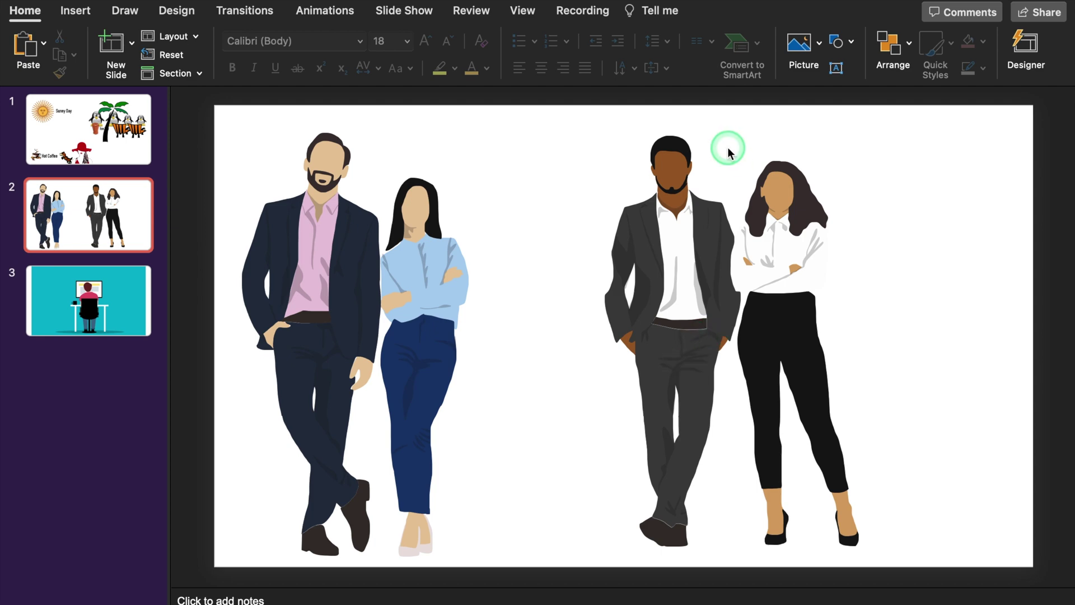
# - Group the right-hand woman's pieces and shift her further right
pyautogui.moveTo(727, 150); pyautogui.dragTo(879, 562)
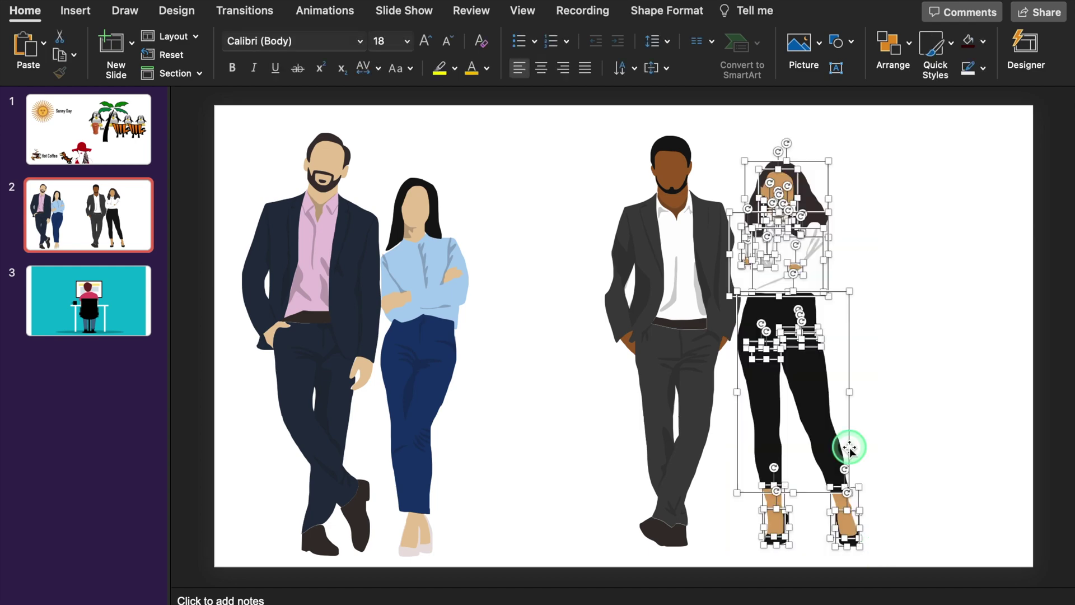
pyautogui.rightClick(836, 439)
pyautogui.moveTo(876, 439)
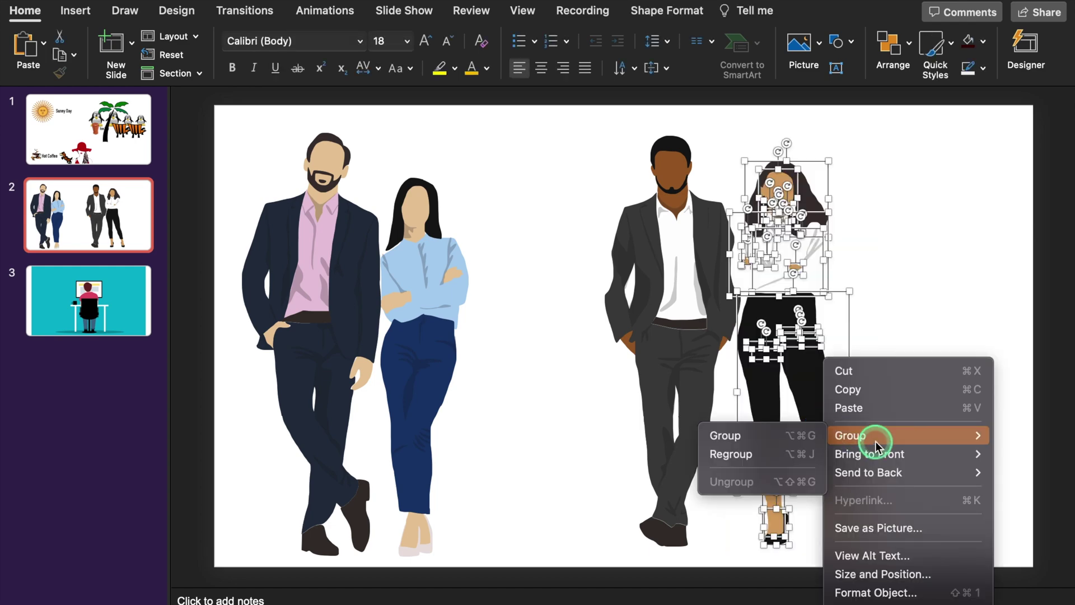
pyautogui.click(779, 436)
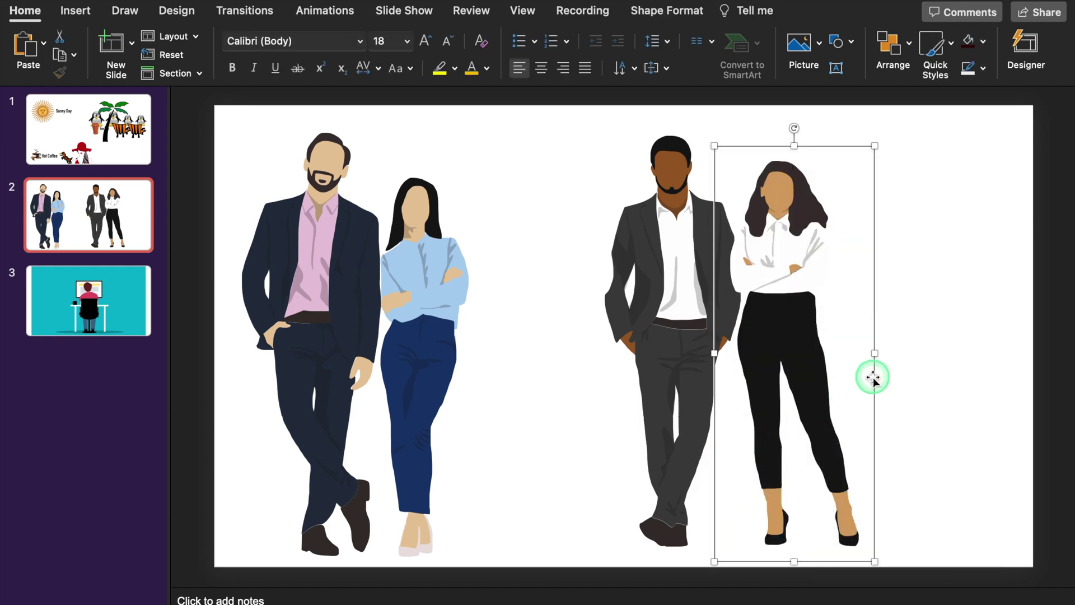
pyautogui.moveTo(873, 377); pyautogui.dragTo(945, 372)
pyautogui.click(642, 120)
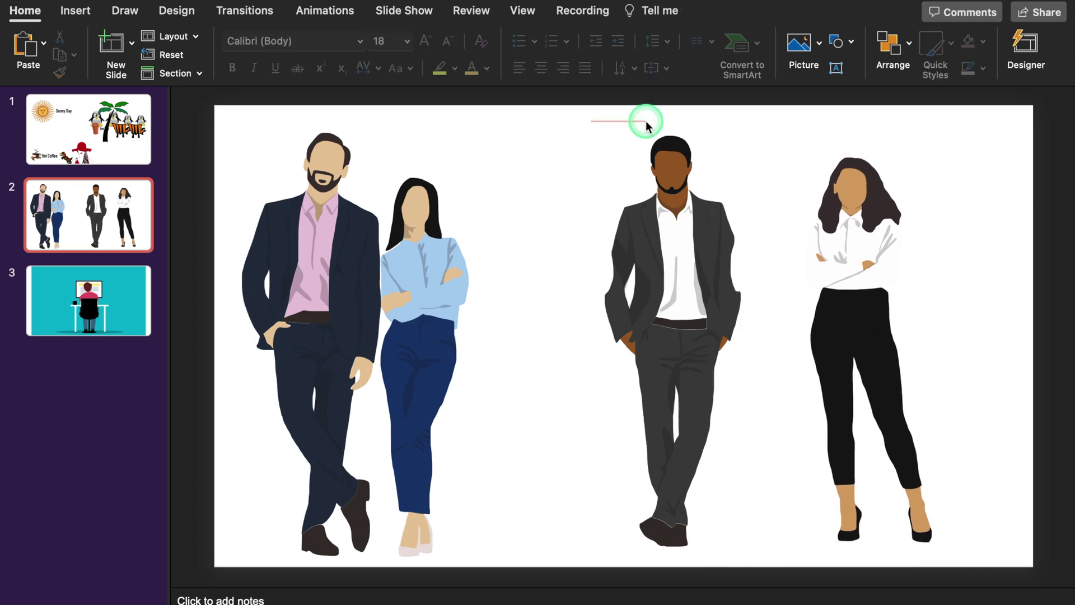
# - Delete the grey-suited middle man and move the woman beside the first pair
pyautogui.moveTo(595, 118); pyautogui.dragTo(760, 549)
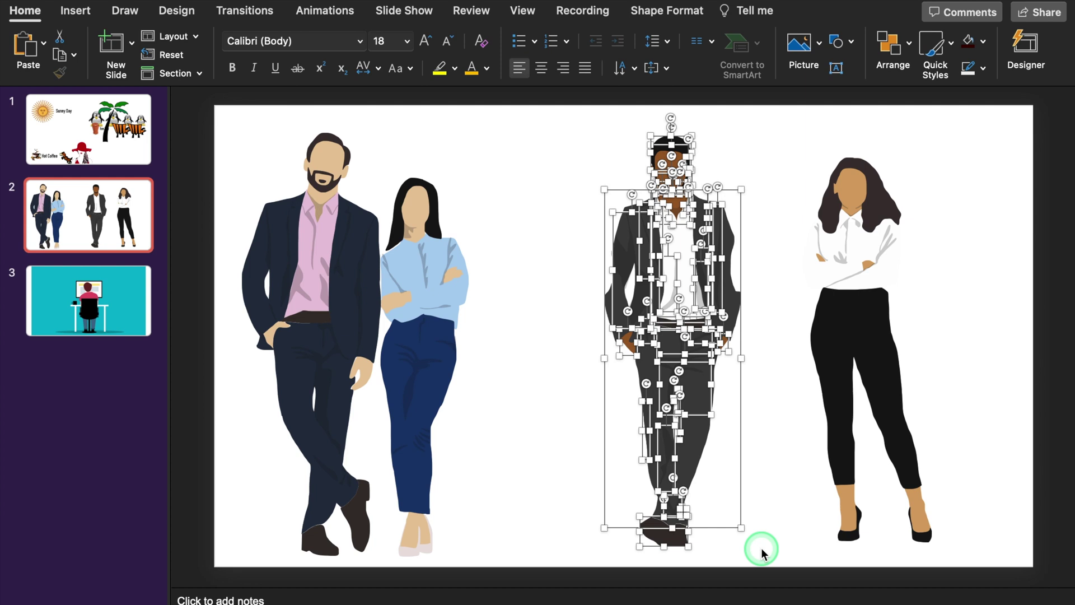
pyautogui.press('Delete')
pyautogui.click(848, 355)
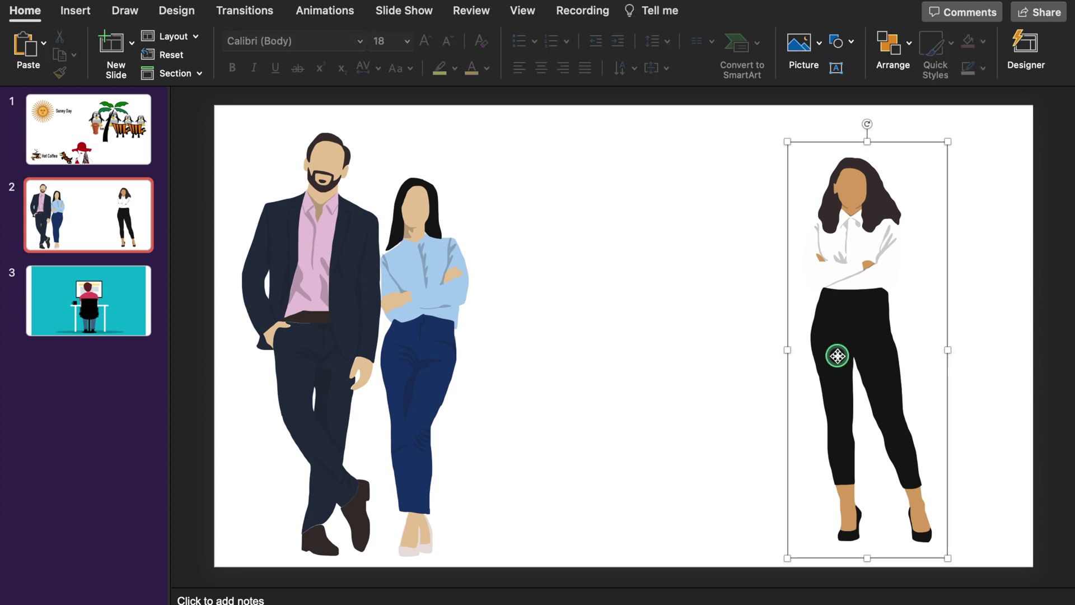
pyautogui.moveTo(948, 372); pyautogui.dragTo(611, 373)
pyautogui.click(599, 347)
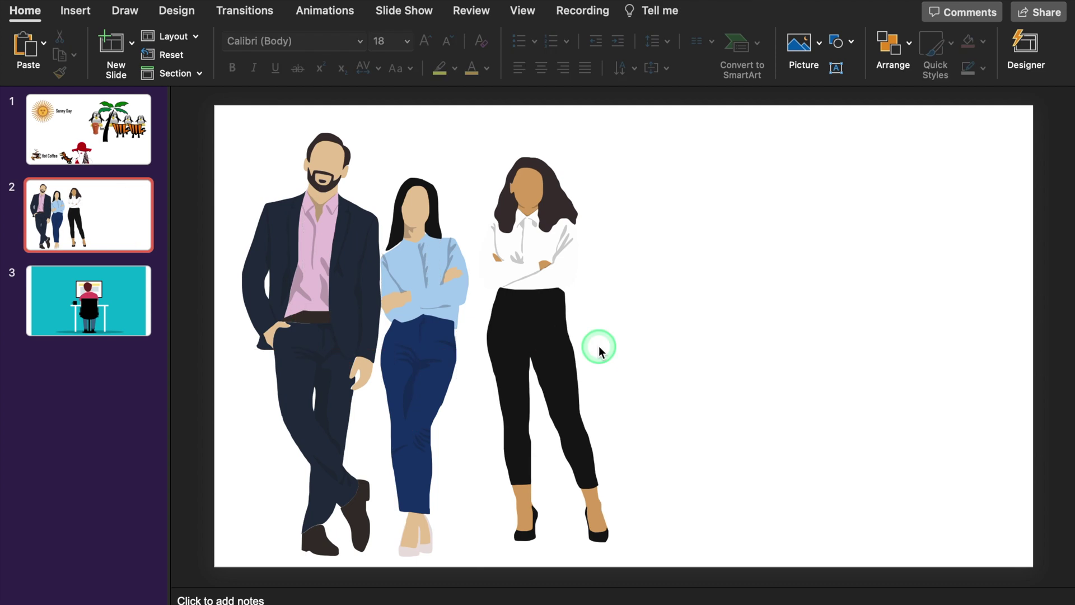
# - Ungroup the third woman figure into separate shapes
pyautogui.click(599, 347)
pyautogui.click(715, 266)
pyautogui.click(544, 247)
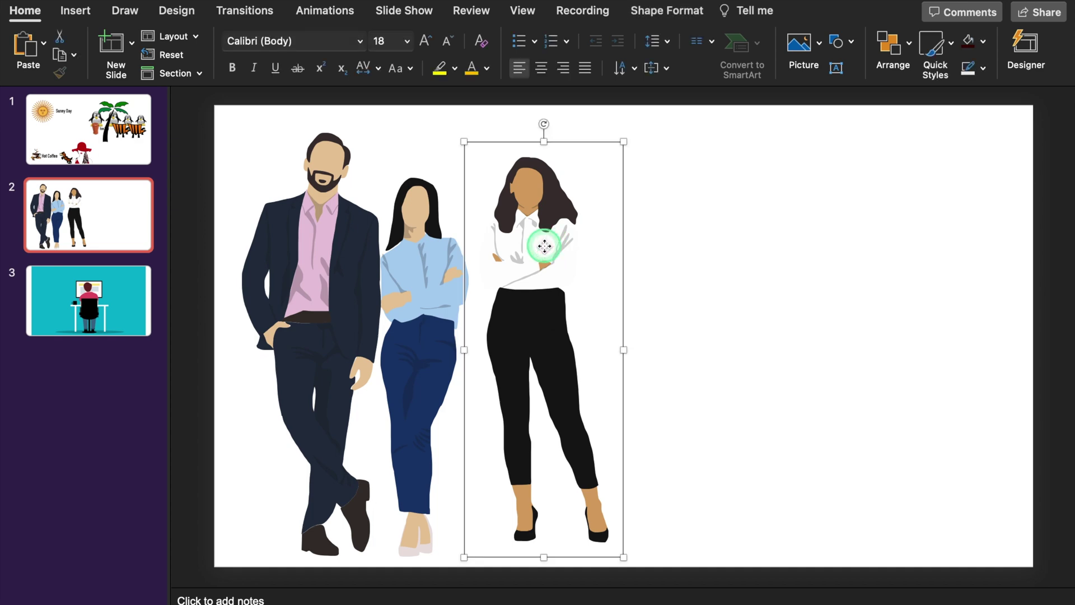
pyautogui.rightClick(543, 242)
pyautogui.moveTo(652, 319)
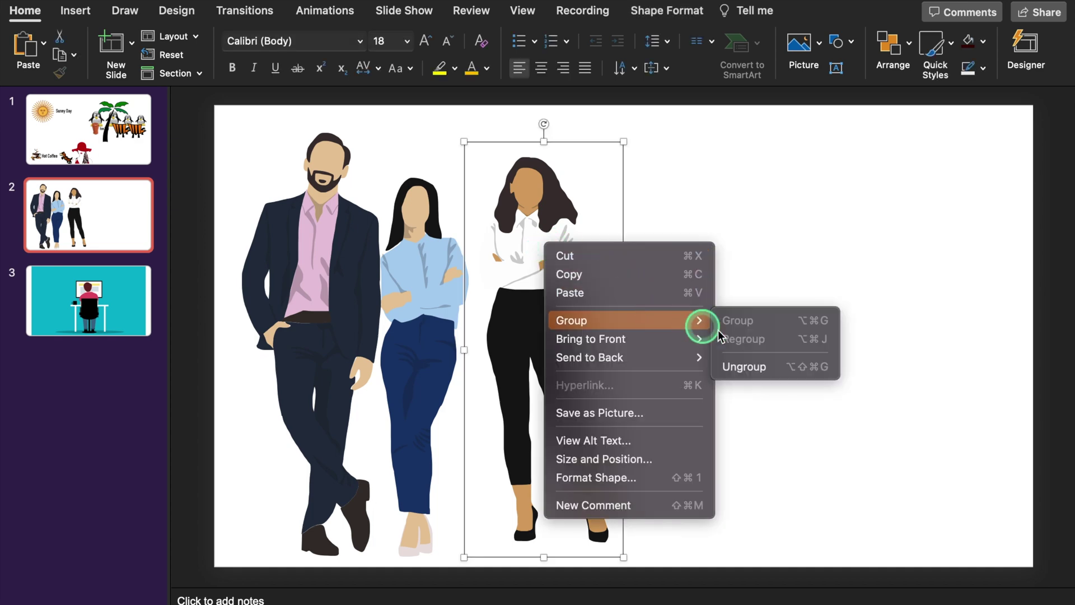
pyautogui.click(772, 365)
# - Fill the third woman's shirt and both shoes red
pyautogui.click(583, 259)
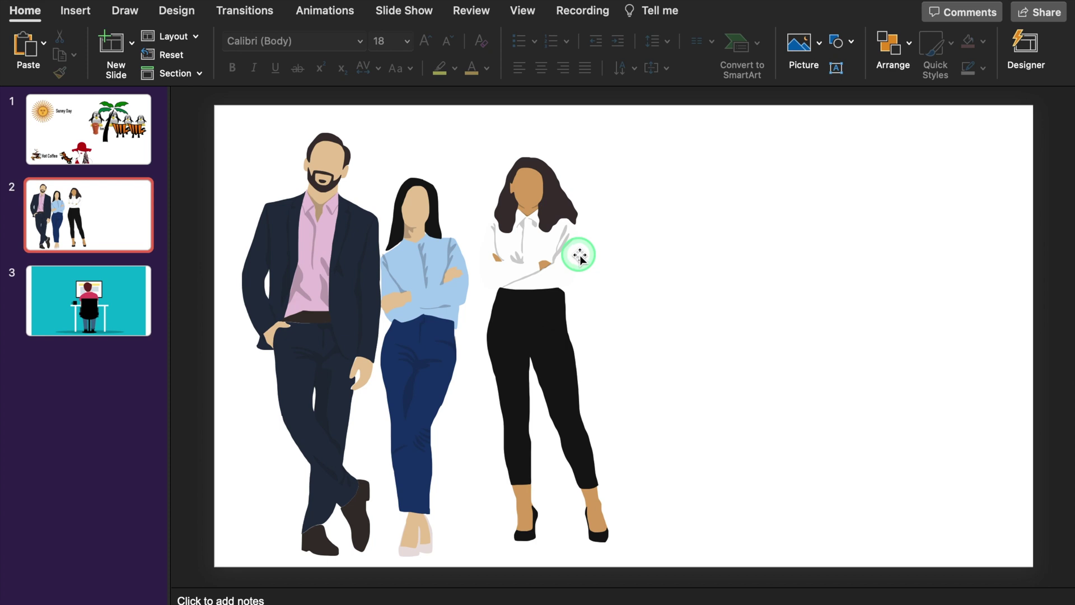
pyautogui.click(553, 244)
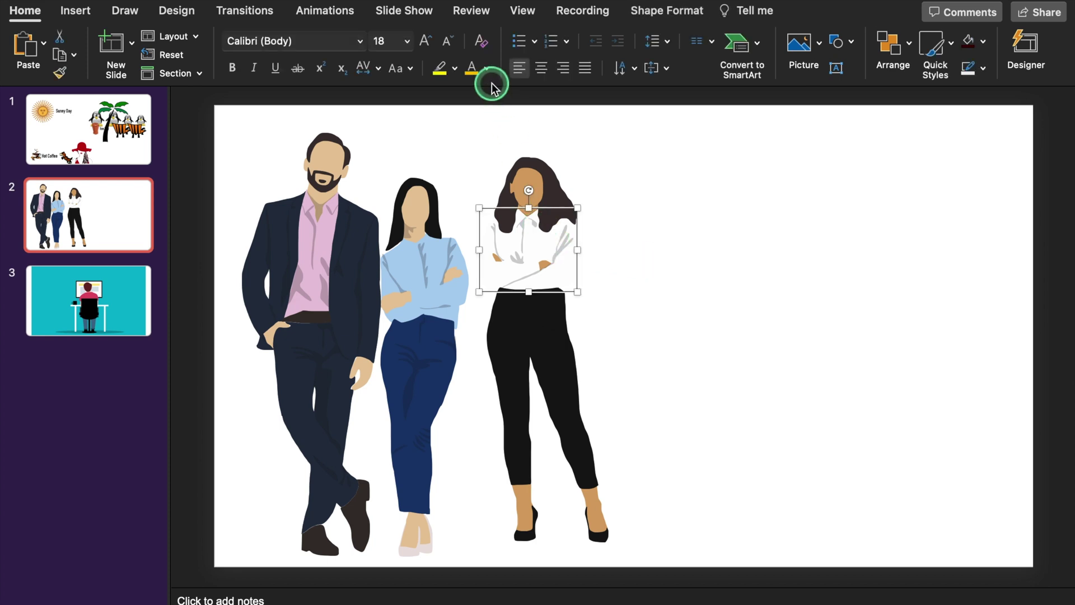
pyautogui.click(669, 10)
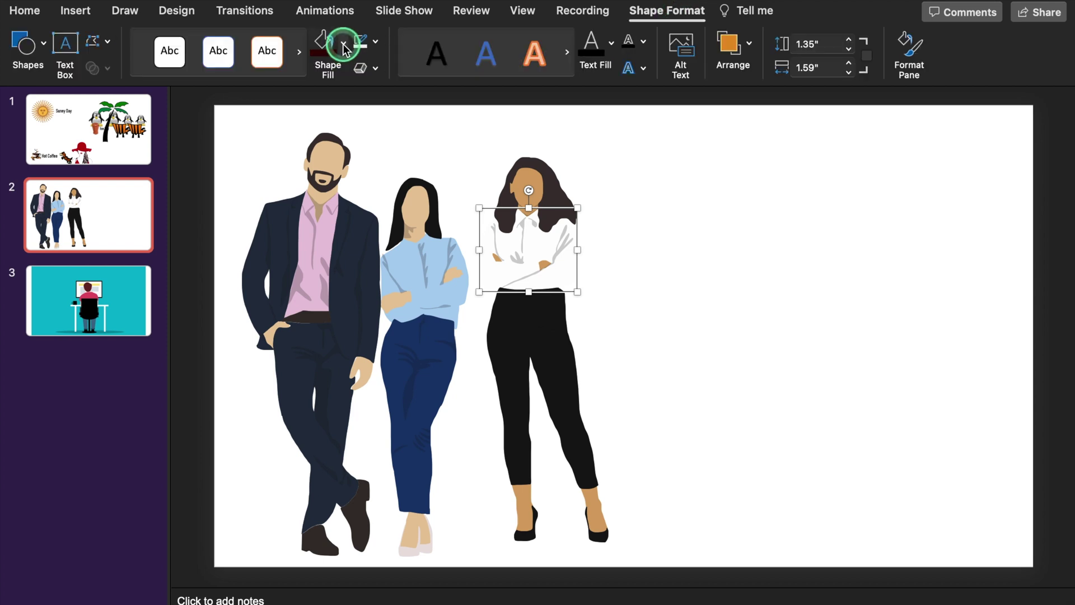
pyautogui.click(343, 44)
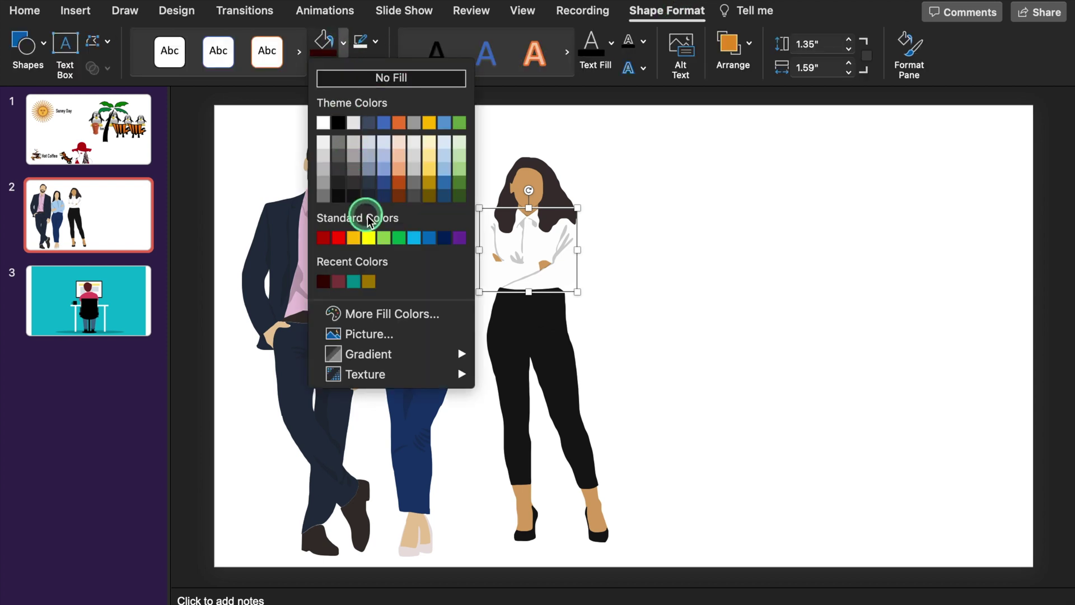
pyautogui.click(339, 239)
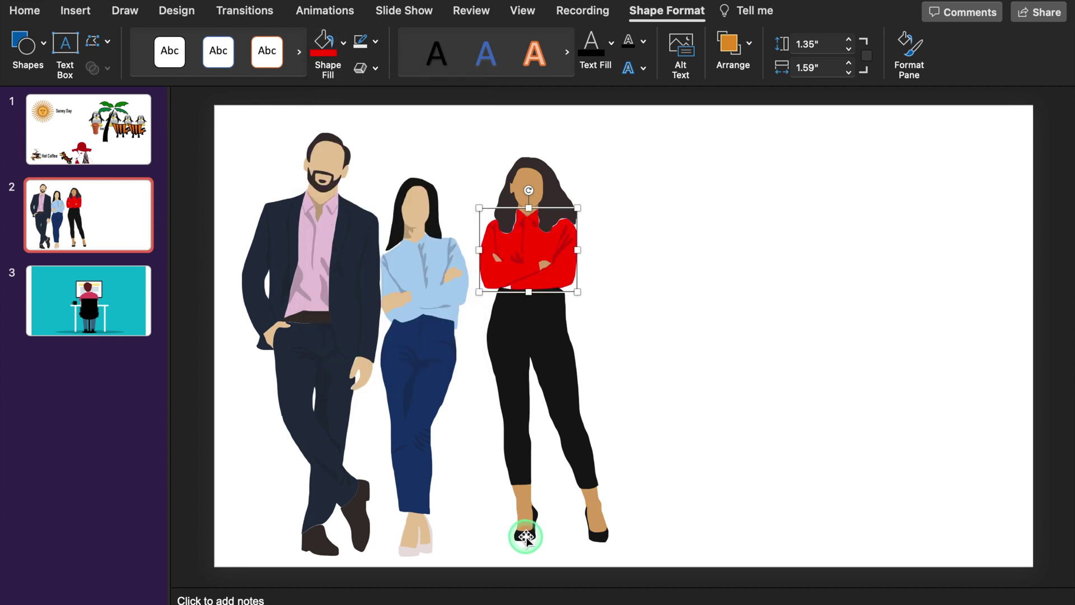
pyautogui.click(526, 537)
pyautogui.click(323, 42)
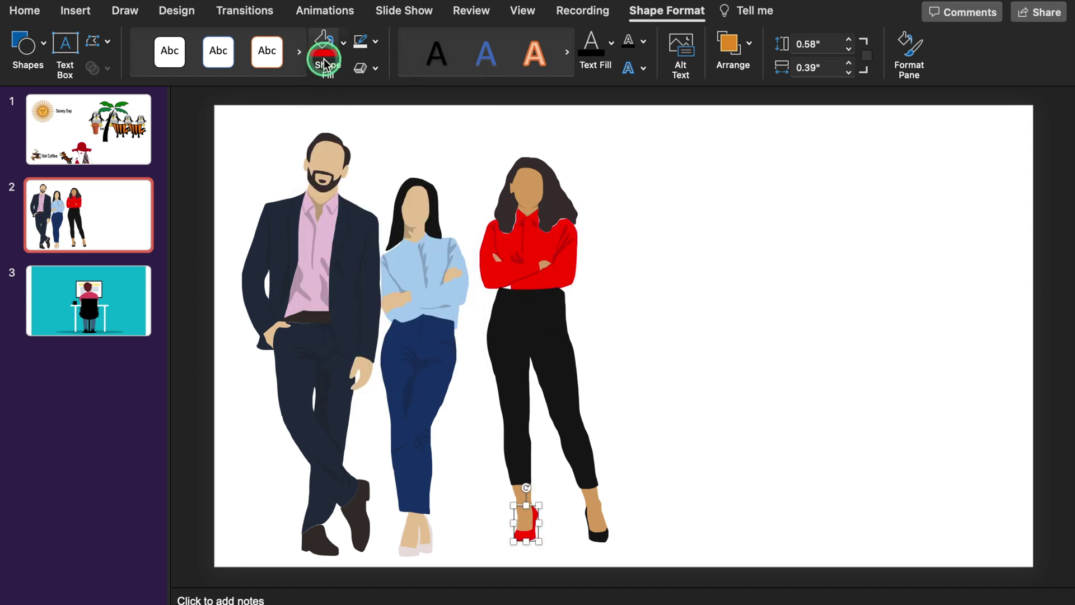
pyautogui.click(605, 535)
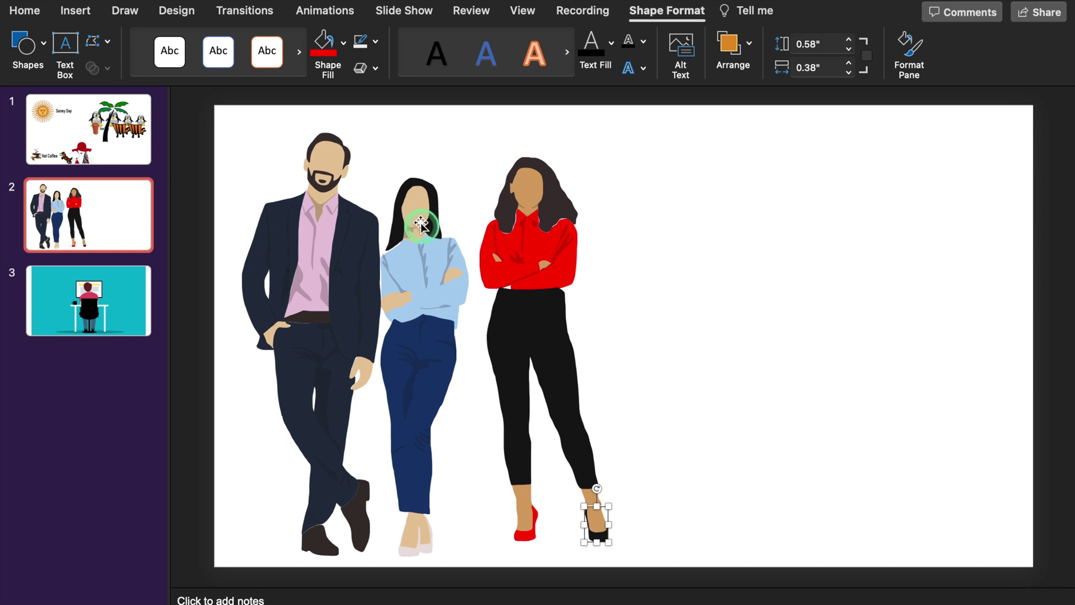
pyautogui.click(328, 60)
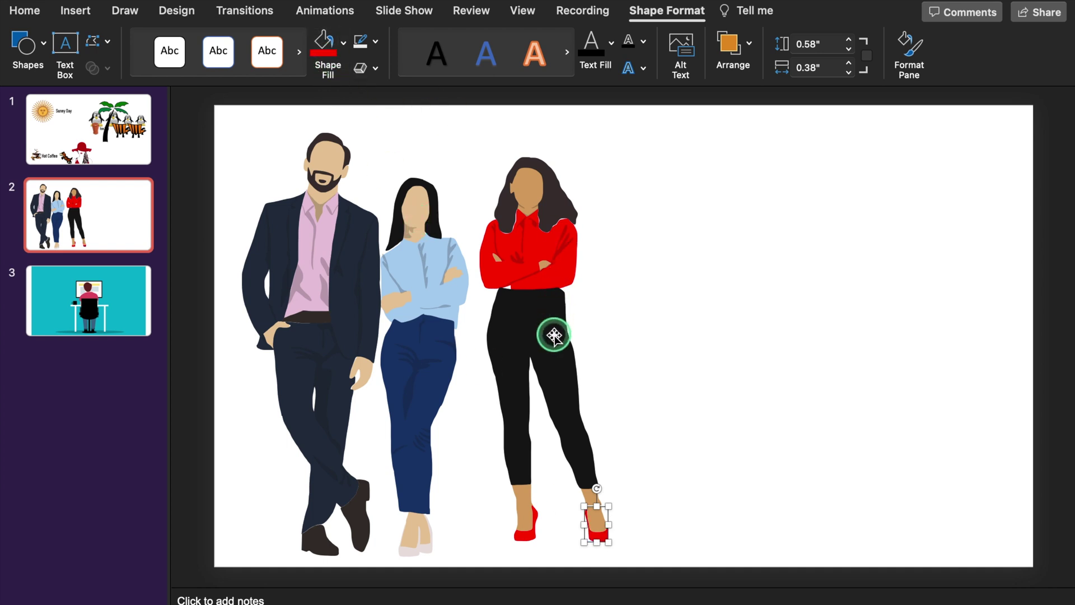
# - Ungroup the man-and-woman picture into separate shapes
pyautogui.click(427, 270)
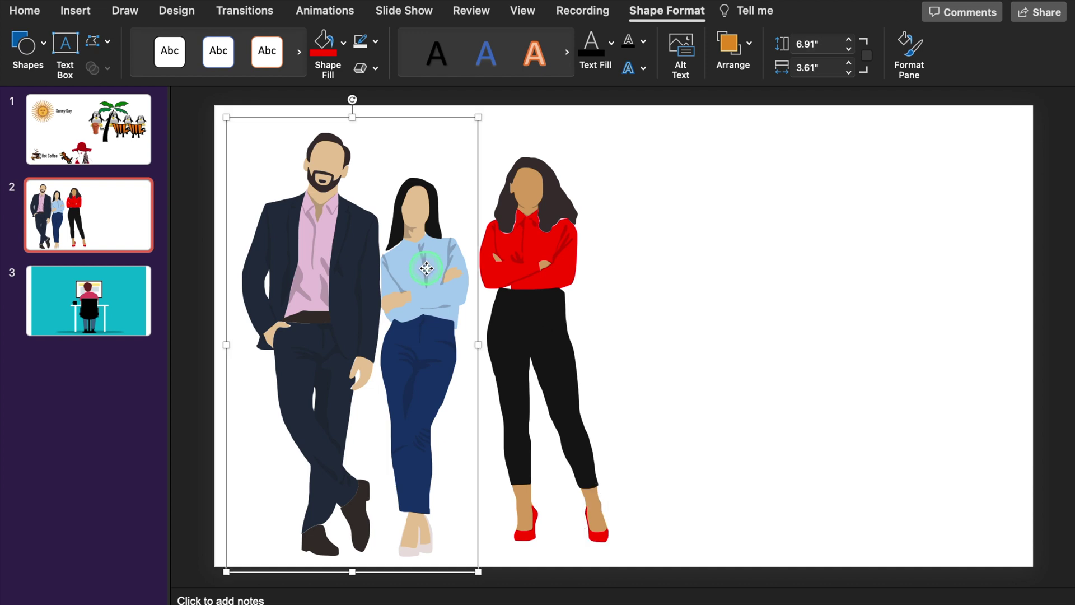
pyautogui.rightClick(427, 268)
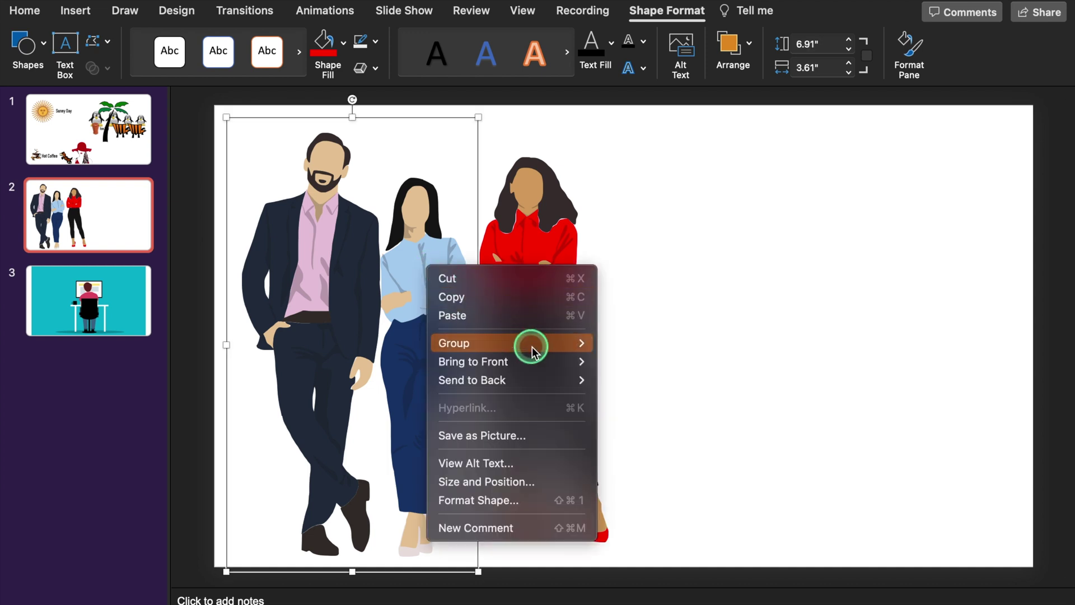
pyautogui.moveTo(528, 343)
pyautogui.click(666, 392)
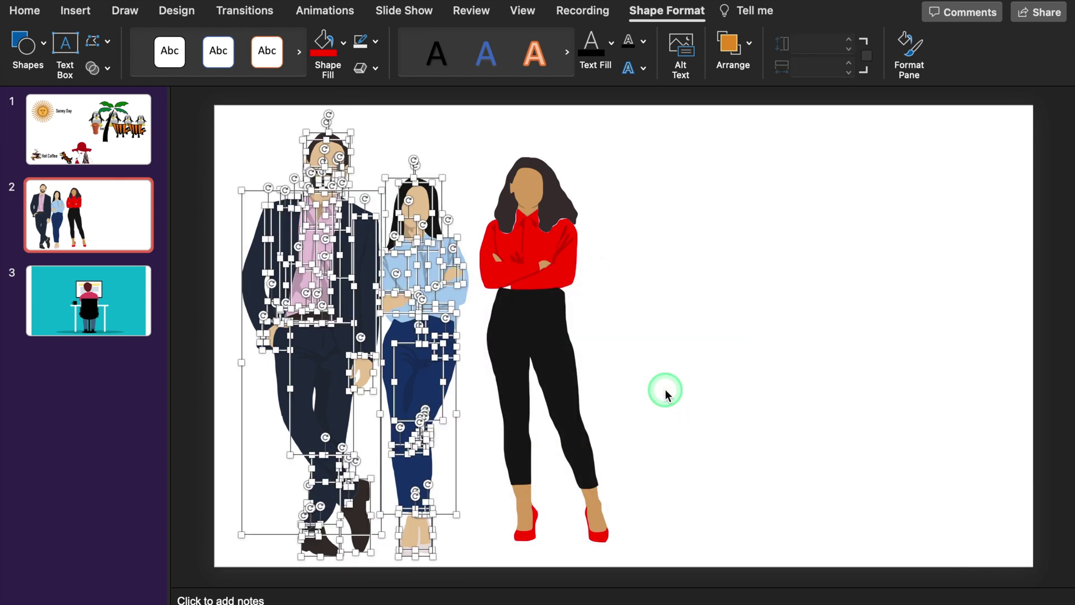
pyautogui.click(688, 282)
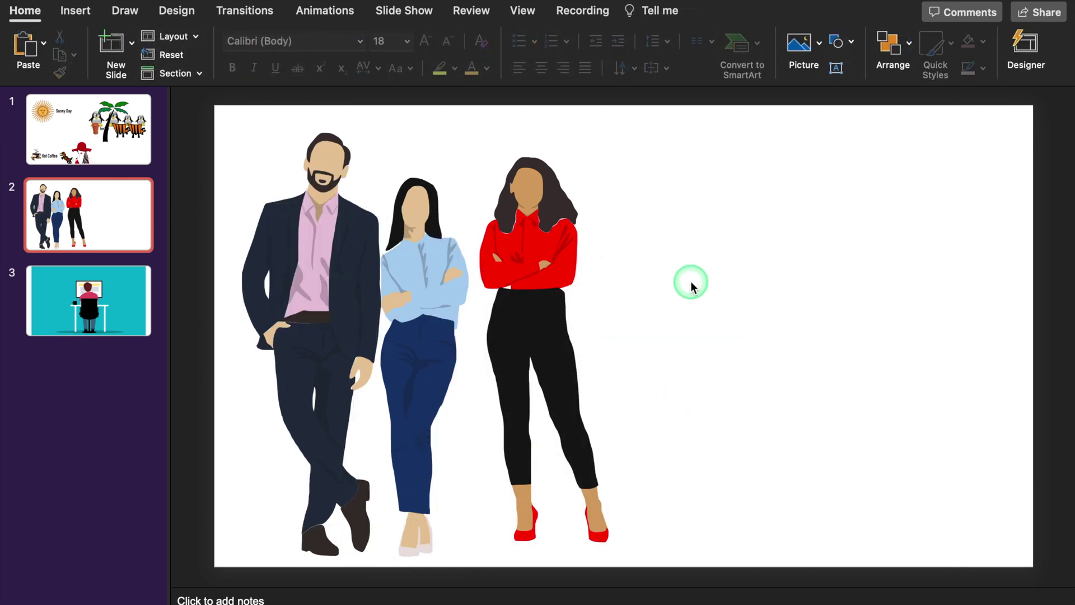
pyautogui.click(425, 267)
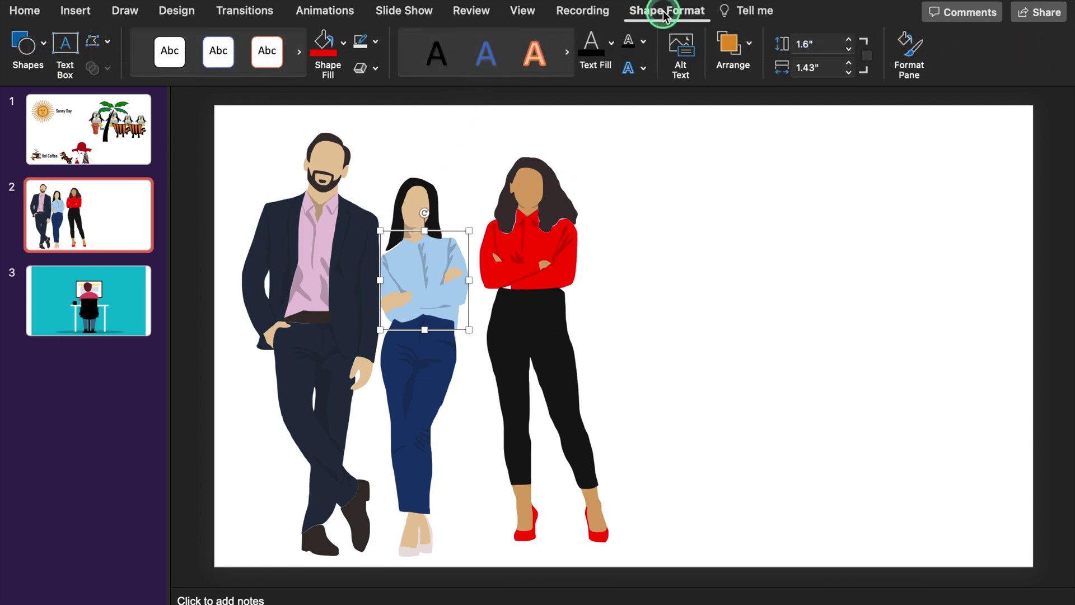
# - Make the middle woman's shirt purple and her trousers black
pyautogui.click(343, 43)
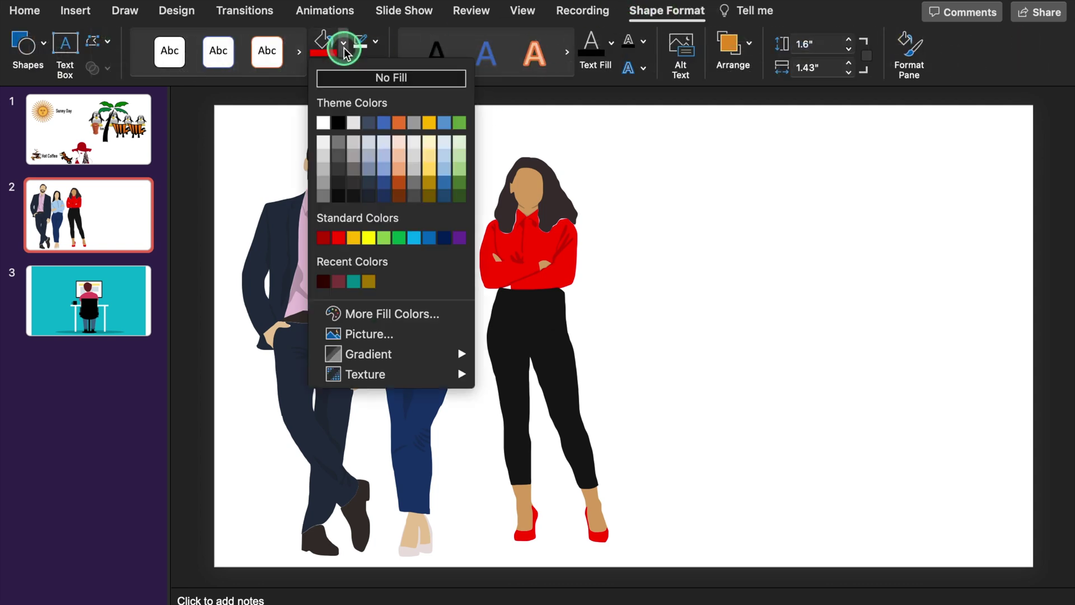
pyautogui.click(459, 237)
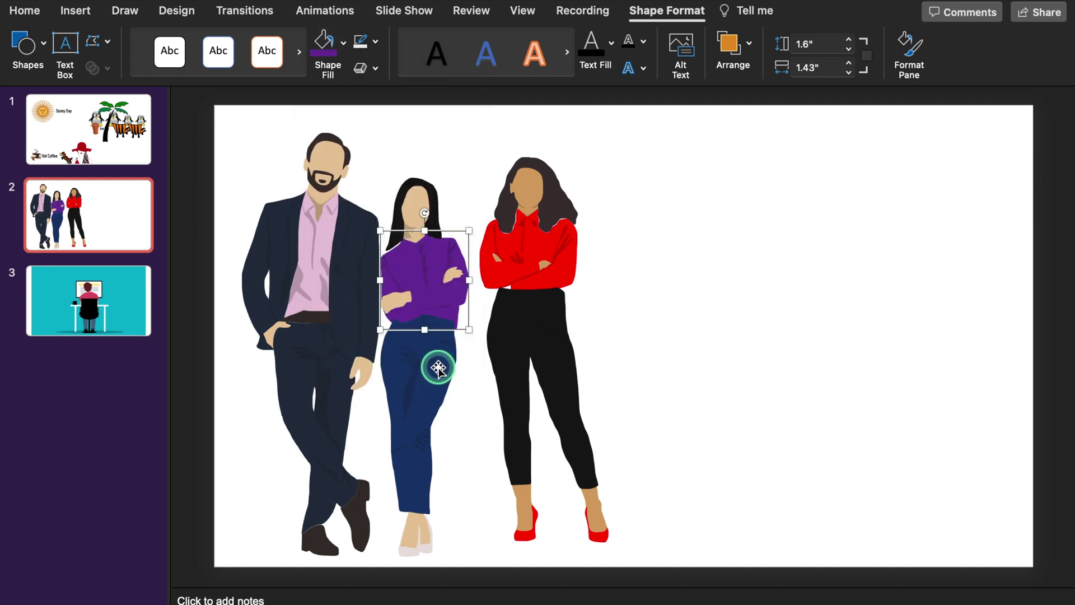
pyautogui.click(438, 368)
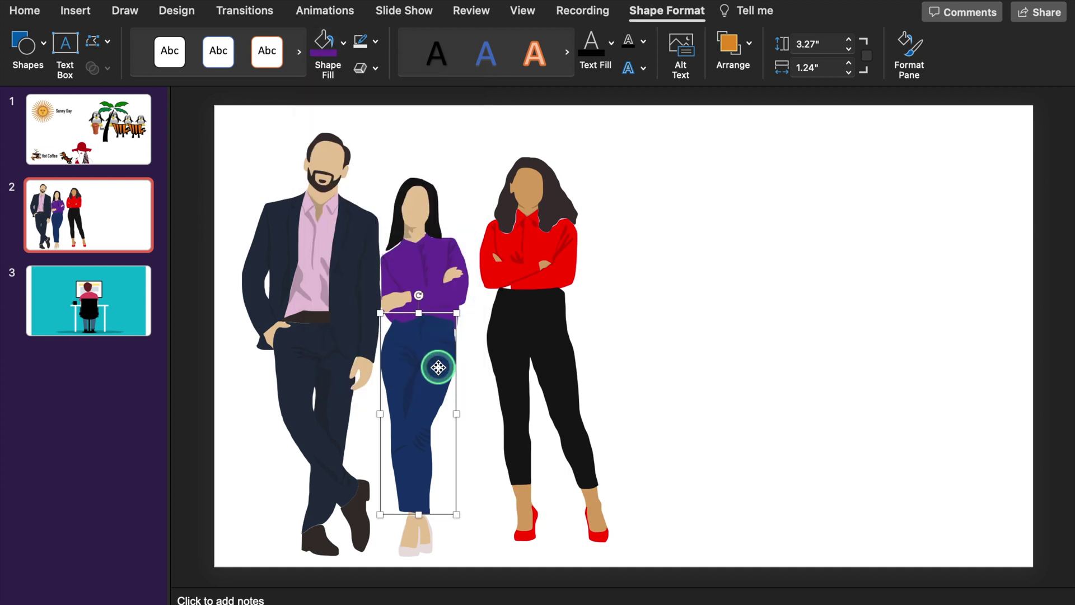
pyautogui.click(343, 43)
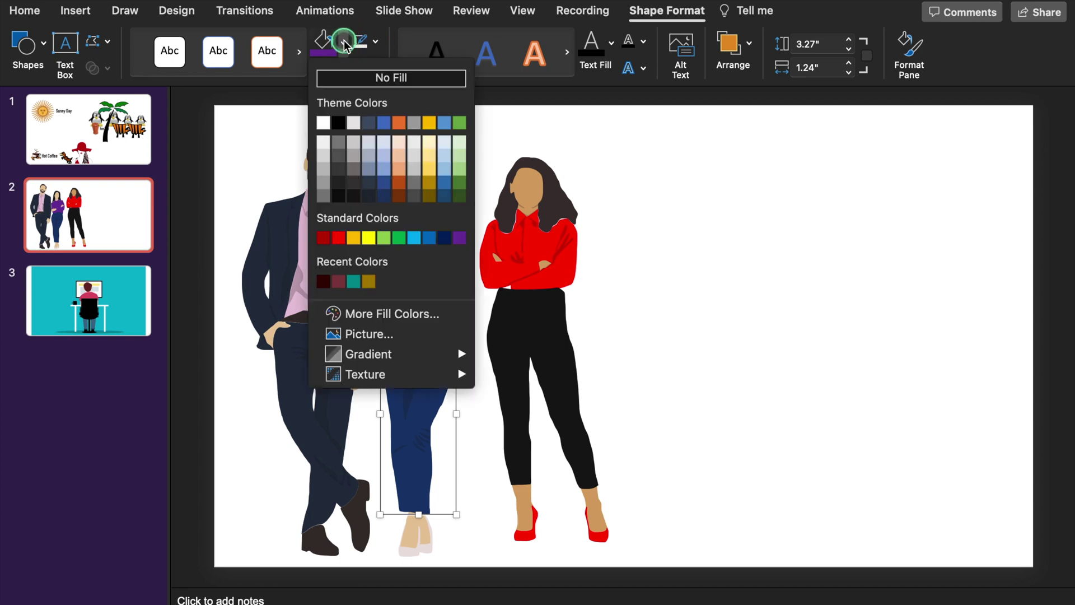
pyautogui.click(338, 123)
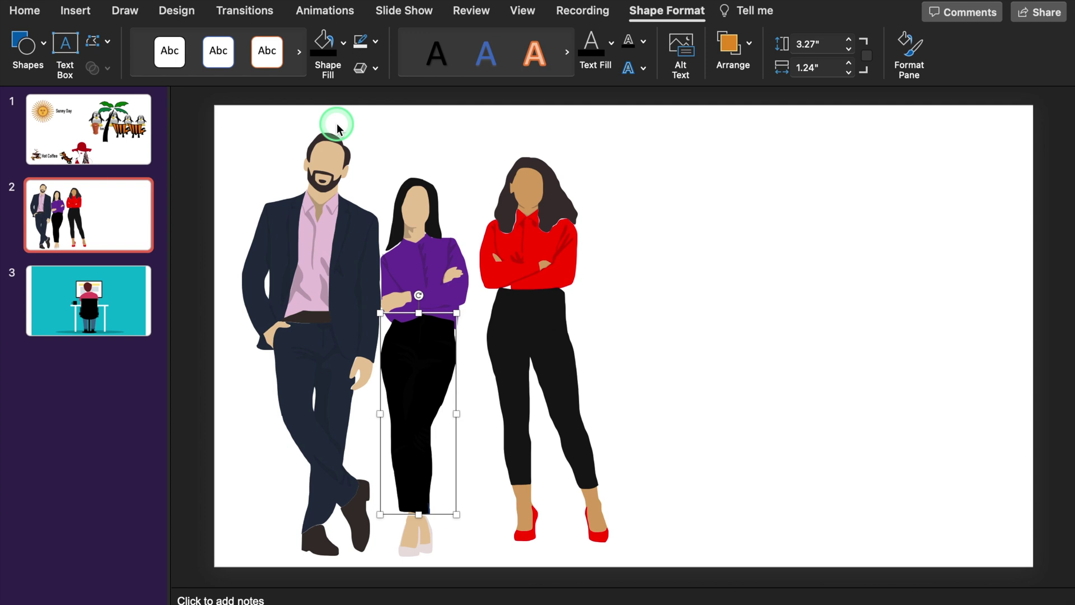
pyautogui.click(420, 547)
# - Fill the middle woman's shoes and shirt gold-yellow
pyautogui.click(414, 549)
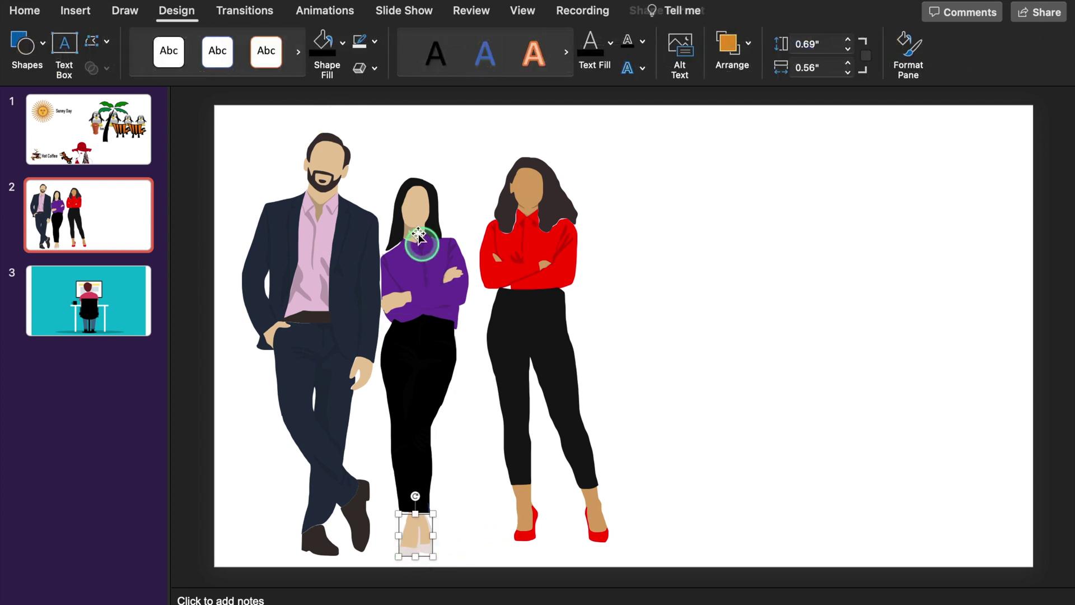
pyautogui.click(346, 44)
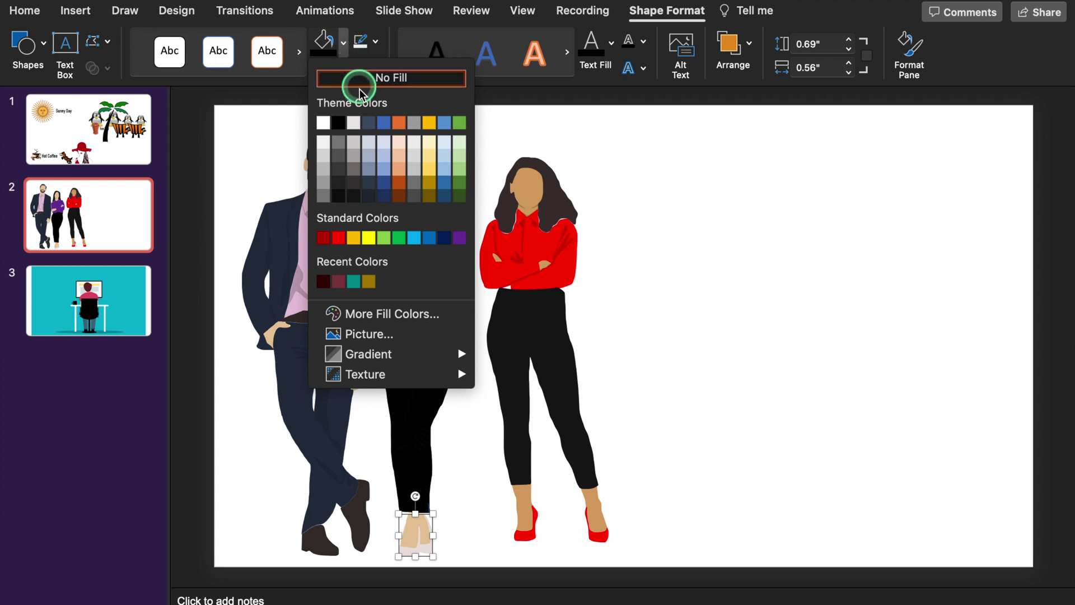
pyautogui.click(354, 238)
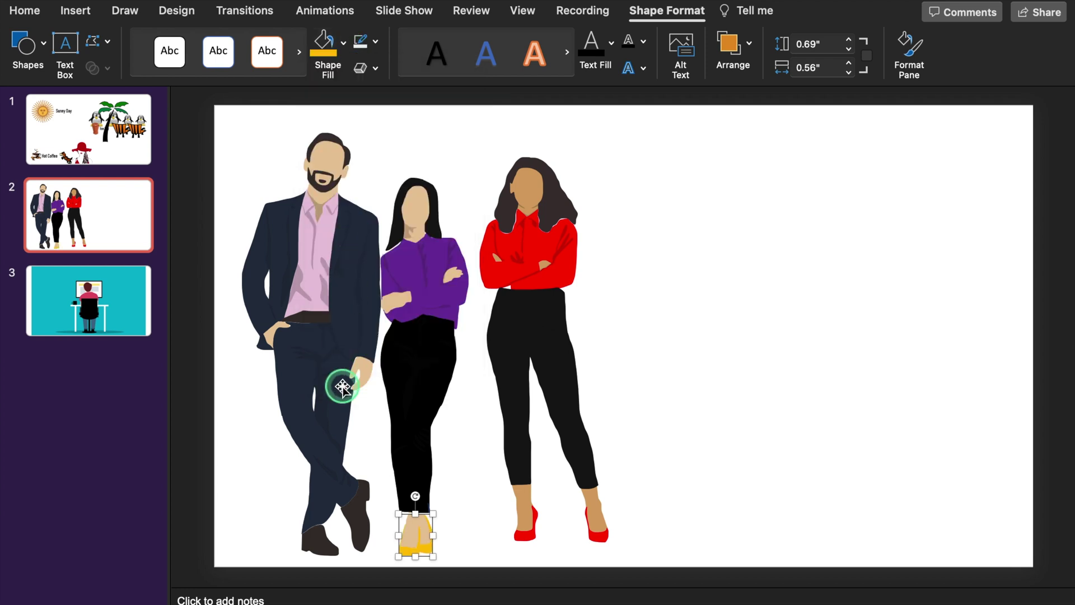
pyautogui.click(422, 264)
pyautogui.click(324, 52)
pyautogui.click(924, 250)
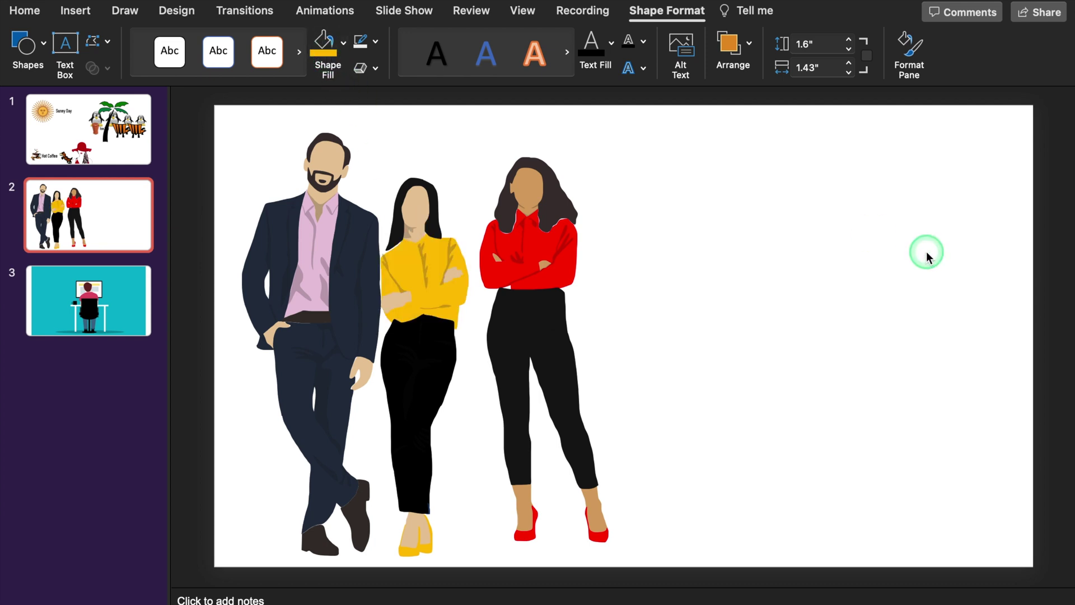
pyautogui.click(312, 283)
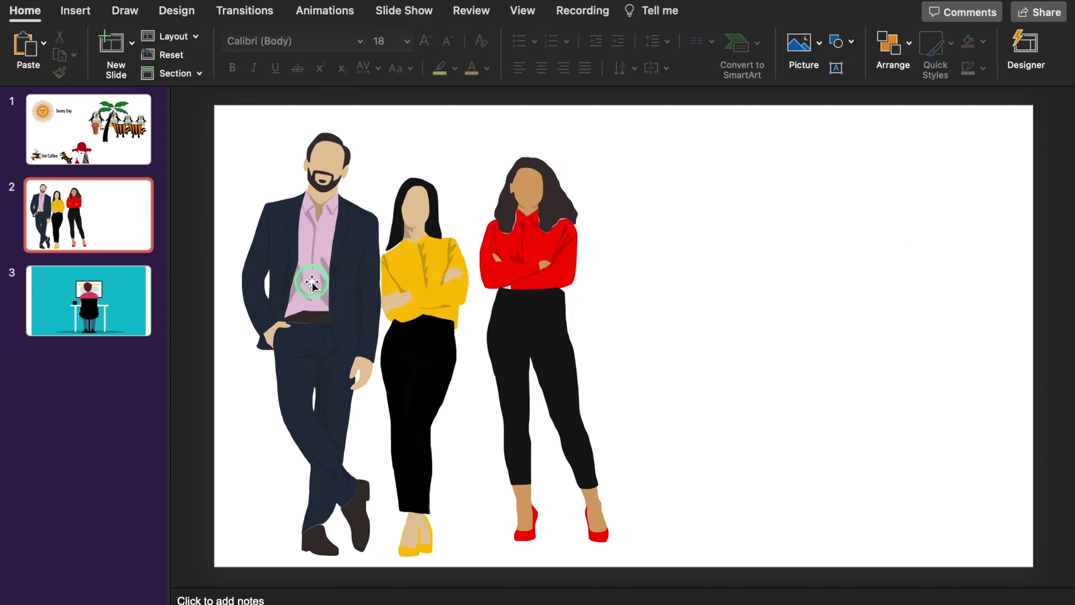
# - Make the man's shirt green and his shoes dark gold
pyautogui.click(312, 283)
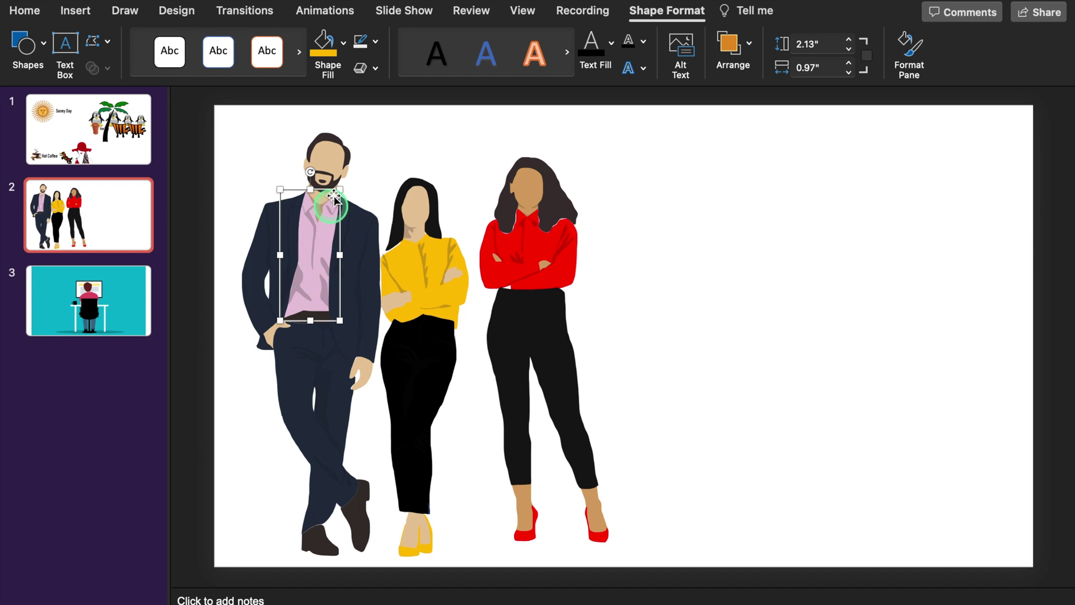
pyautogui.click(342, 55)
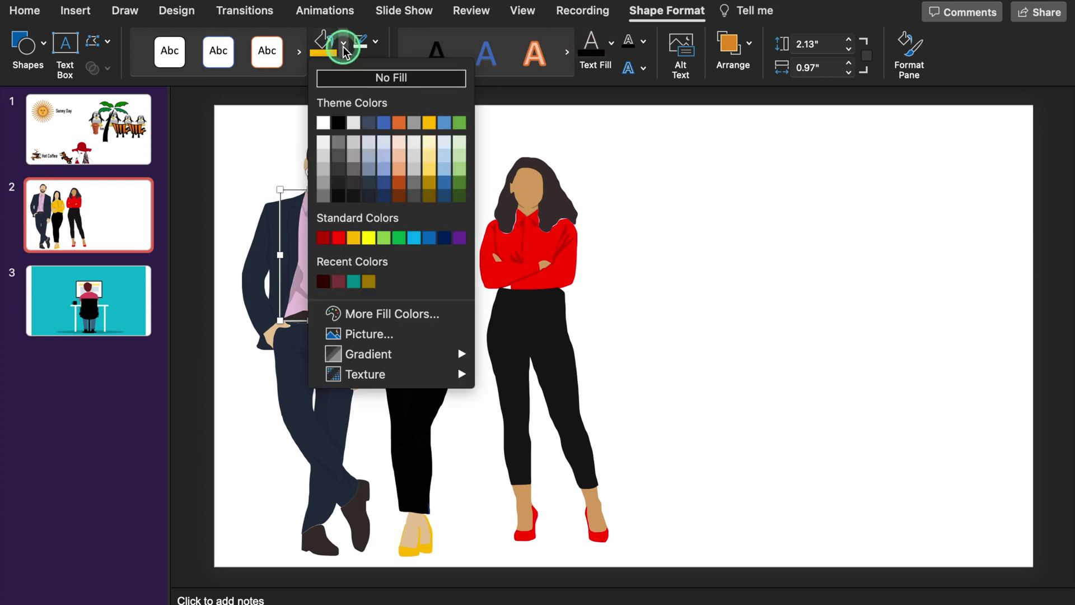
pyautogui.click(384, 240)
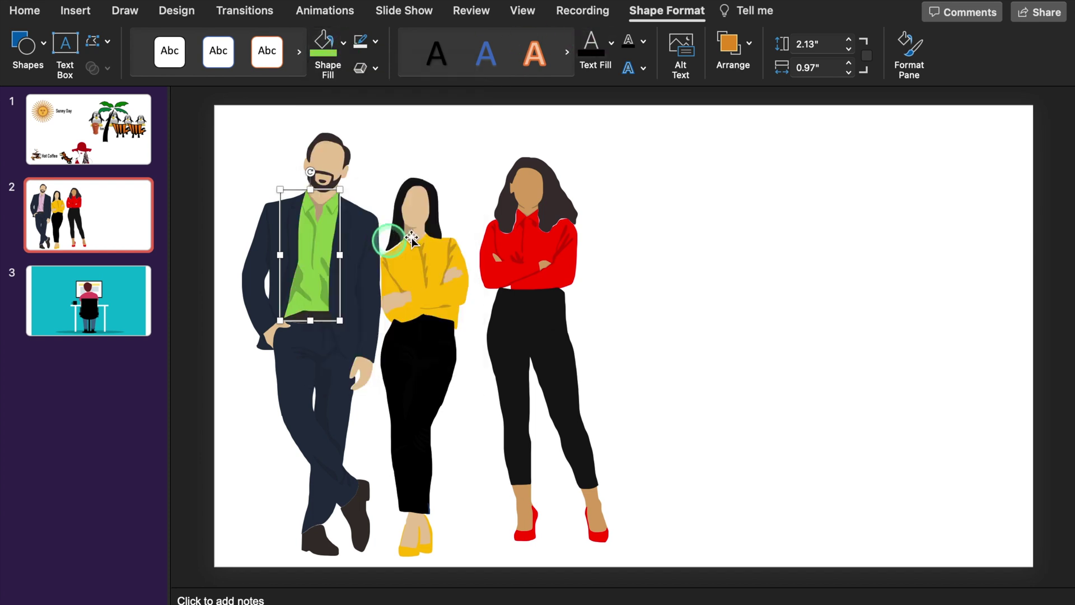
pyautogui.click(359, 521)
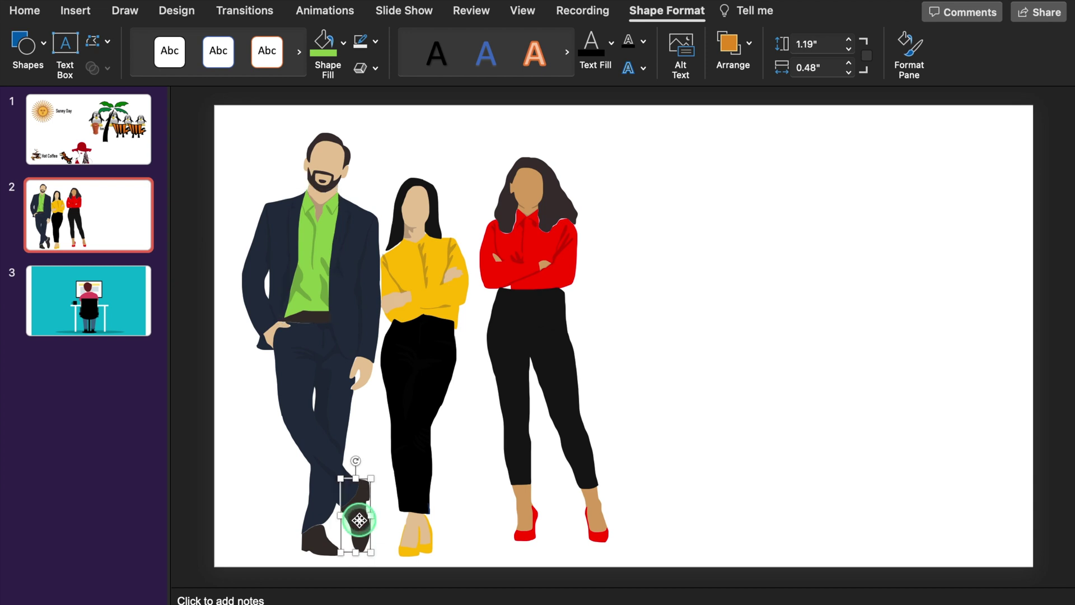
pyautogui.click(343, 56)
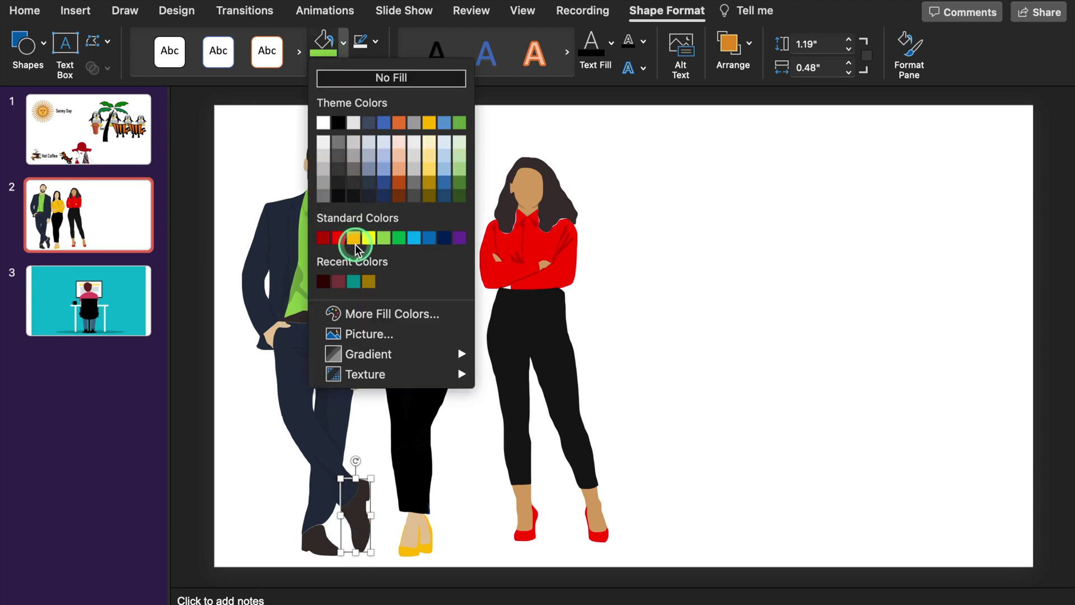
pyautogui.click(368, 282)
# - Fill the man's belt the same dark gold
pyautogui.click(312, 516)
pyautogui.click(326, 53)
pyautogui.click(305, 317)
pyautogui.click(739, 285)
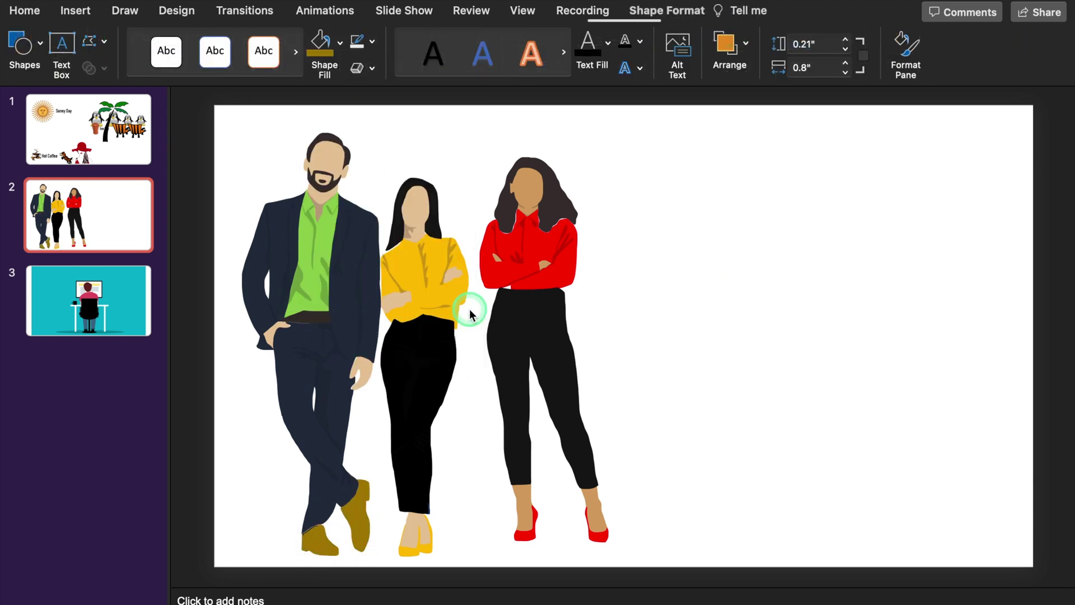
pyautogui.click(317, 317)
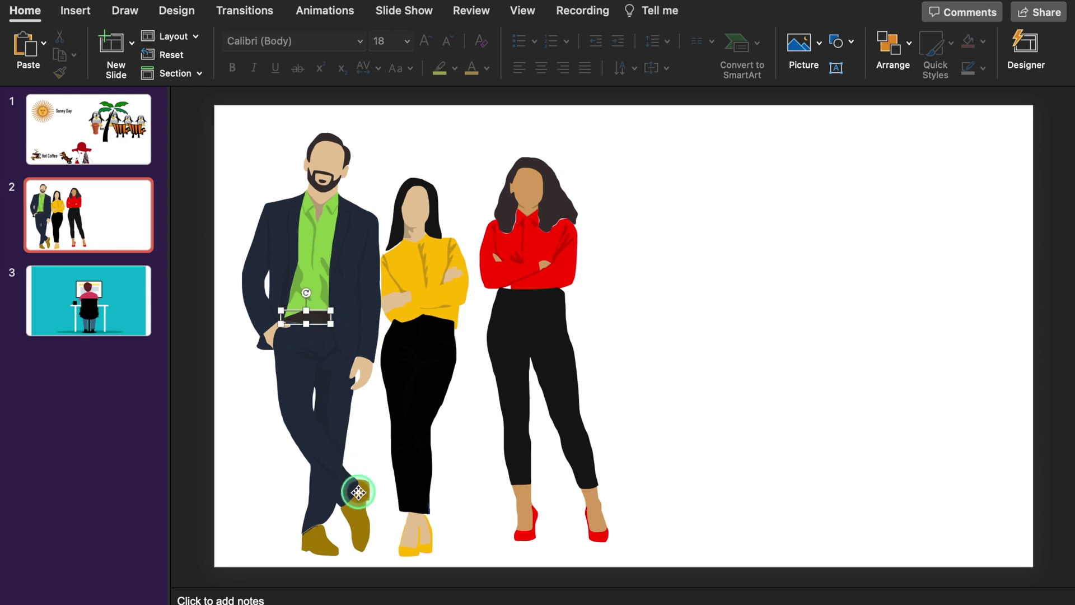
pyautogui.click(327, 65)
pyautogui.click(711, 220)
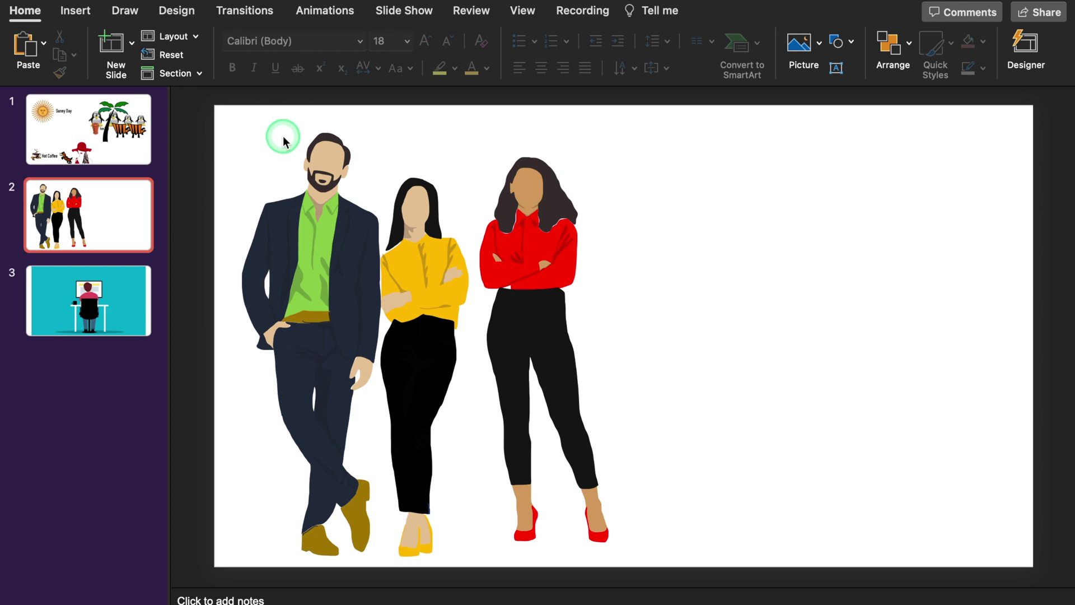
pyautogui.click(499, 295)
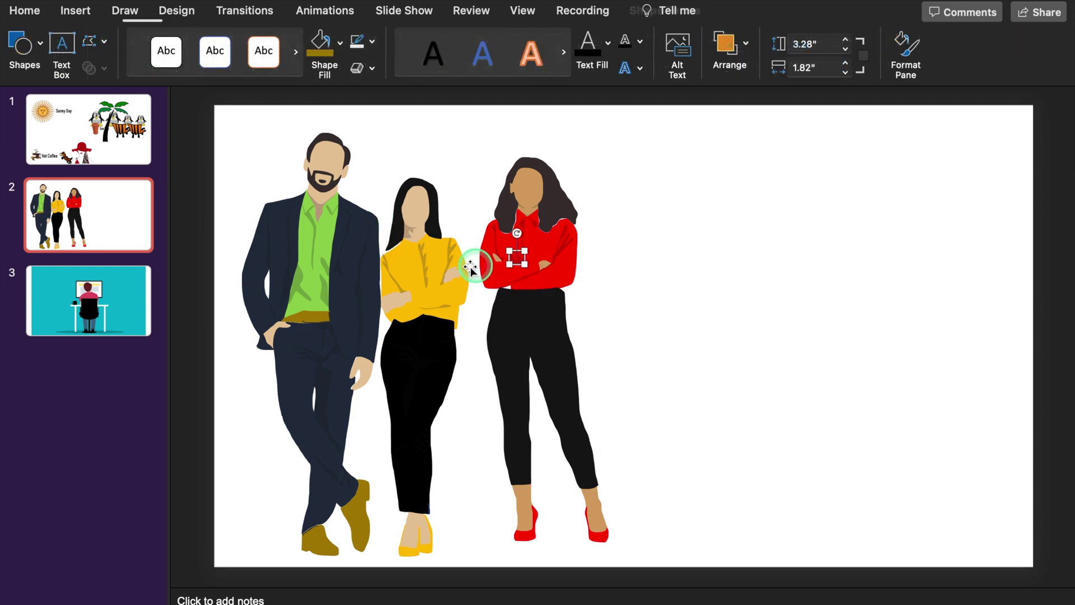
pyautogui.click(737, 233)
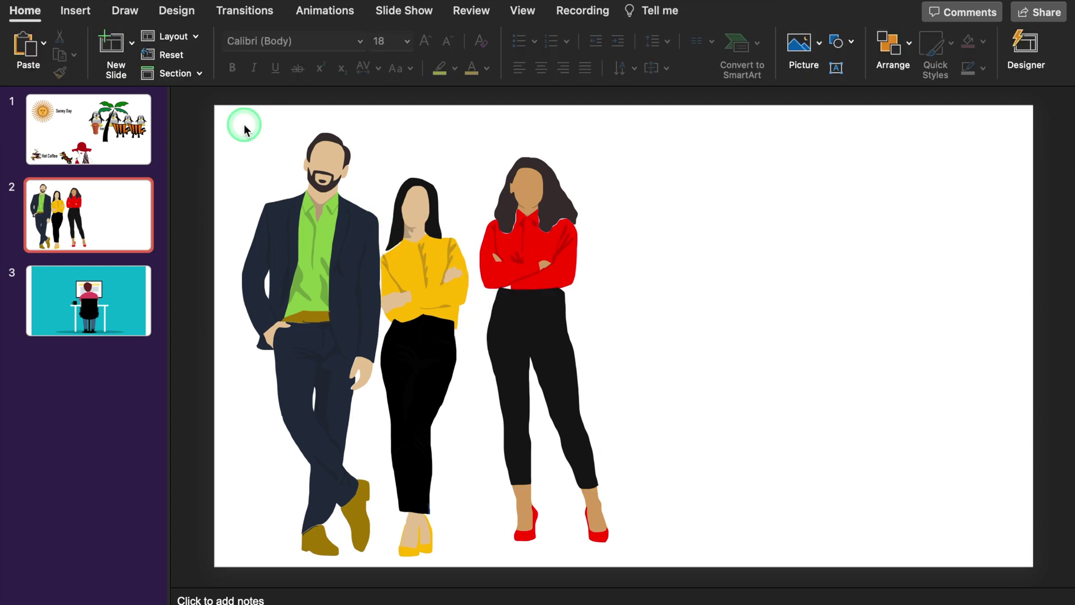
# - Group all shapes on slide 2 and drag the group right toward the centre
pyautogui.press('super+a')
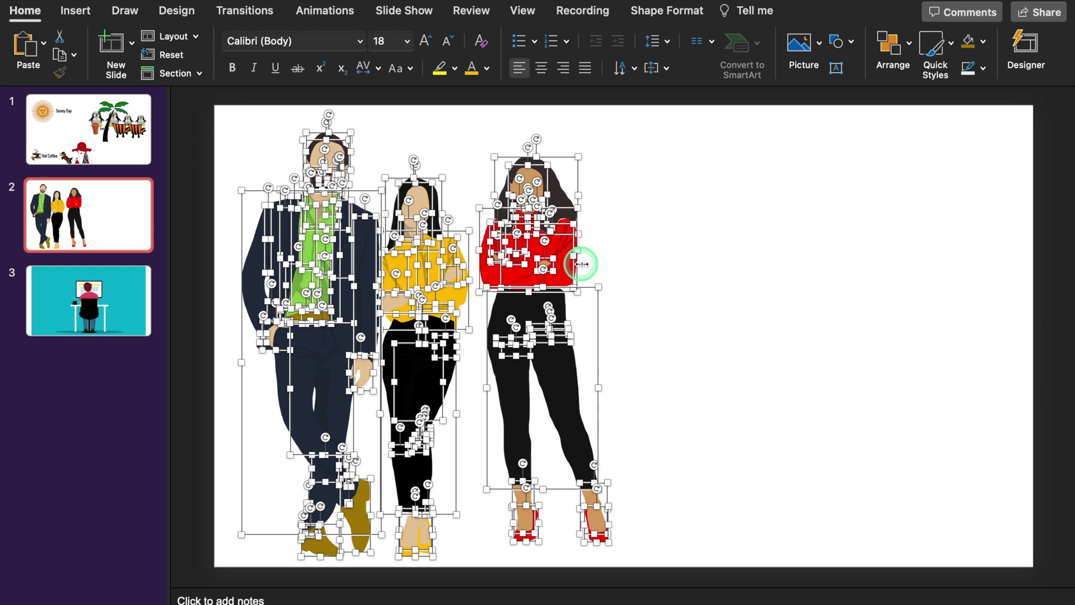
pyautogui.rightClick(574, 269)
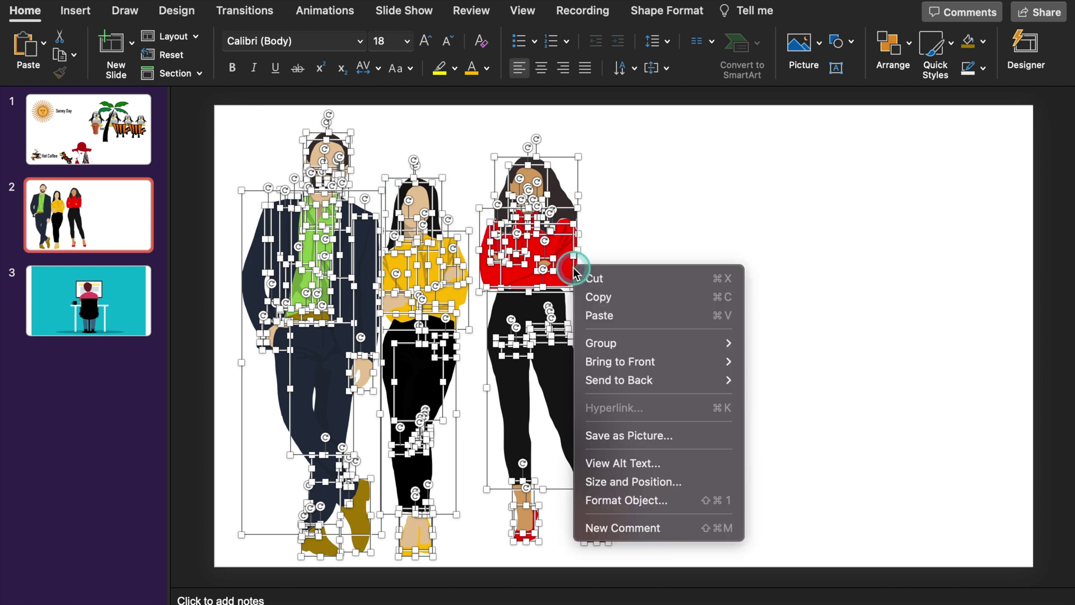
pyautogui.moveTo(710, 346)
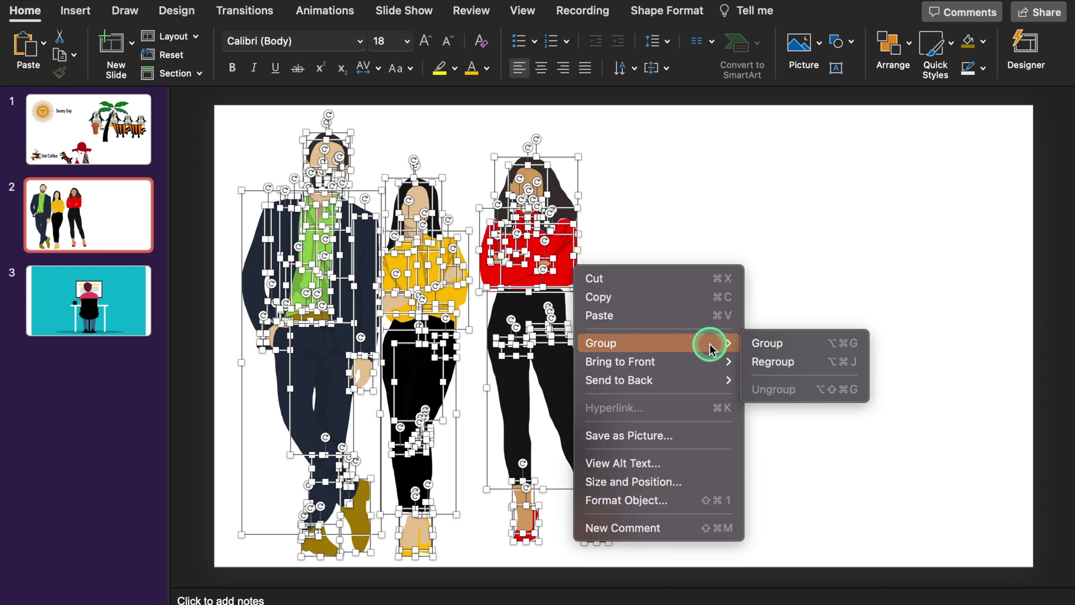
pyautogui.click(834, 343)
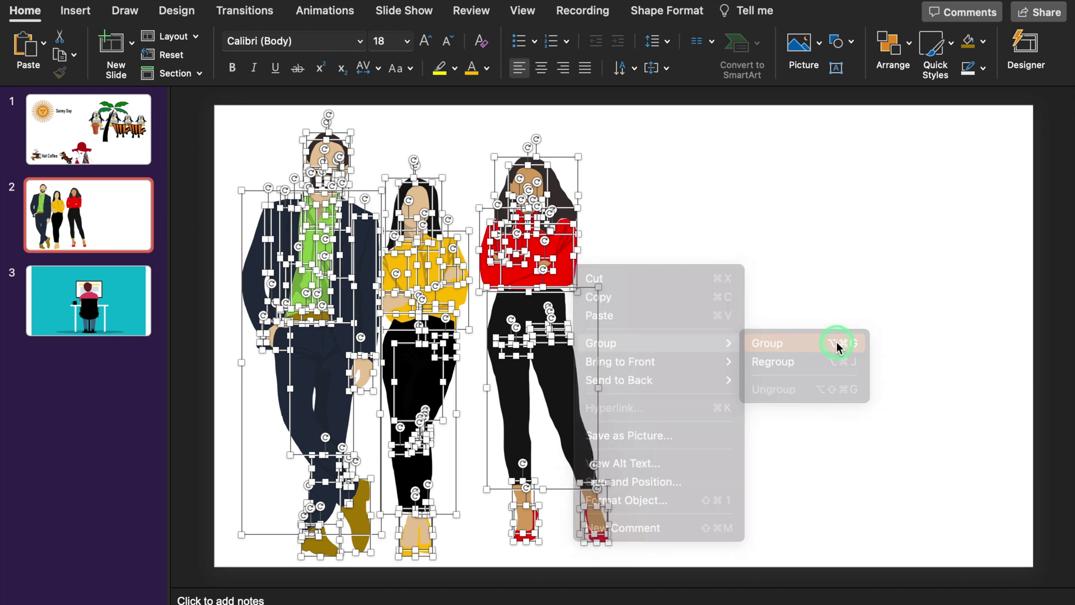
pyautogui.moveTo(624, 315); pyautogui.dragTo(821, 314)
pyautogui.click(885, 304)
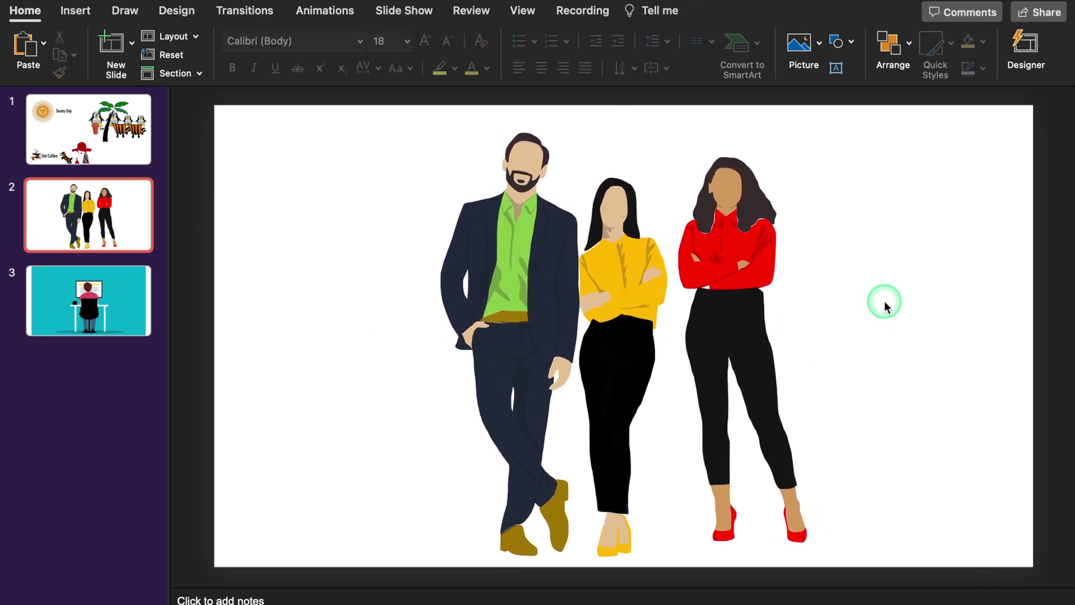
# - Nudge the slide 3 desk picture left, then browse slides 1–2 and return to slide 3
pyautogui.scroll(-1, 884, 301)
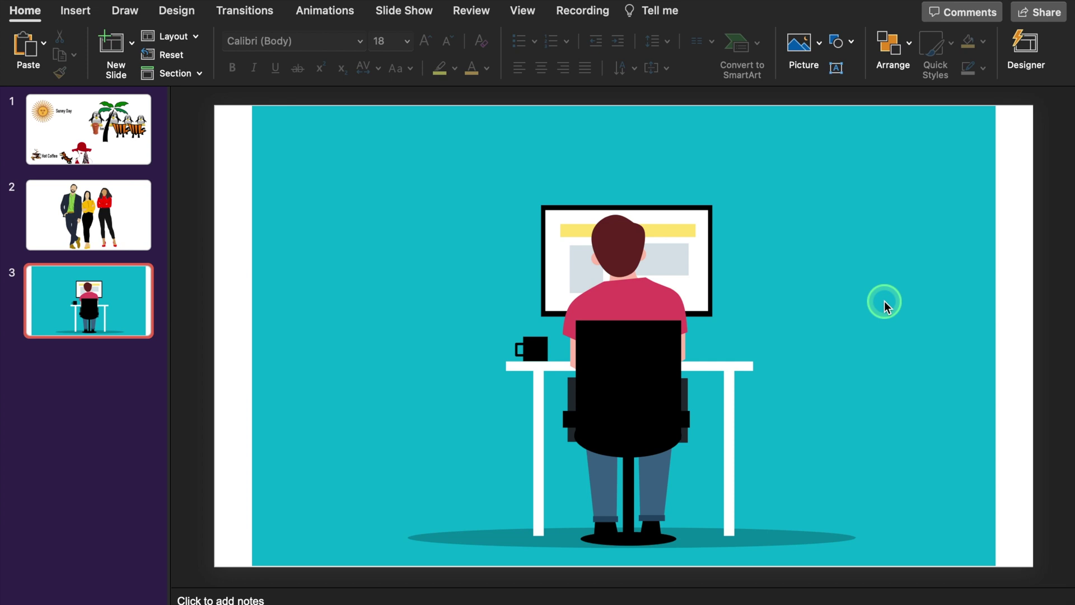
pyautogui.moveTo(885, 302); pyautogui.dragTo(827, 255)
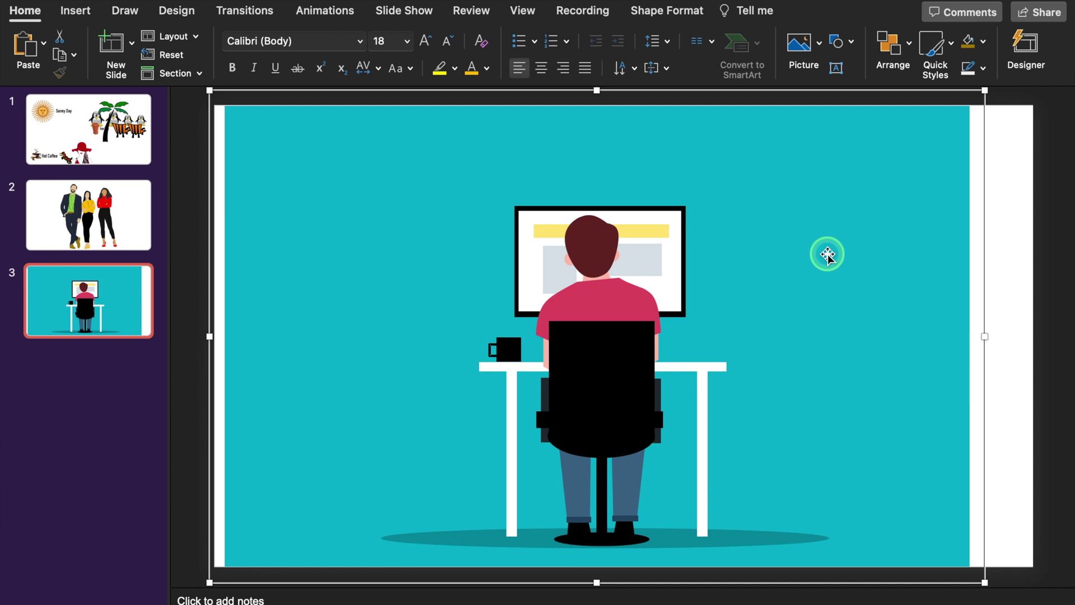
pyautogui.click(134, 241)
pyautogui.click(132, 307)
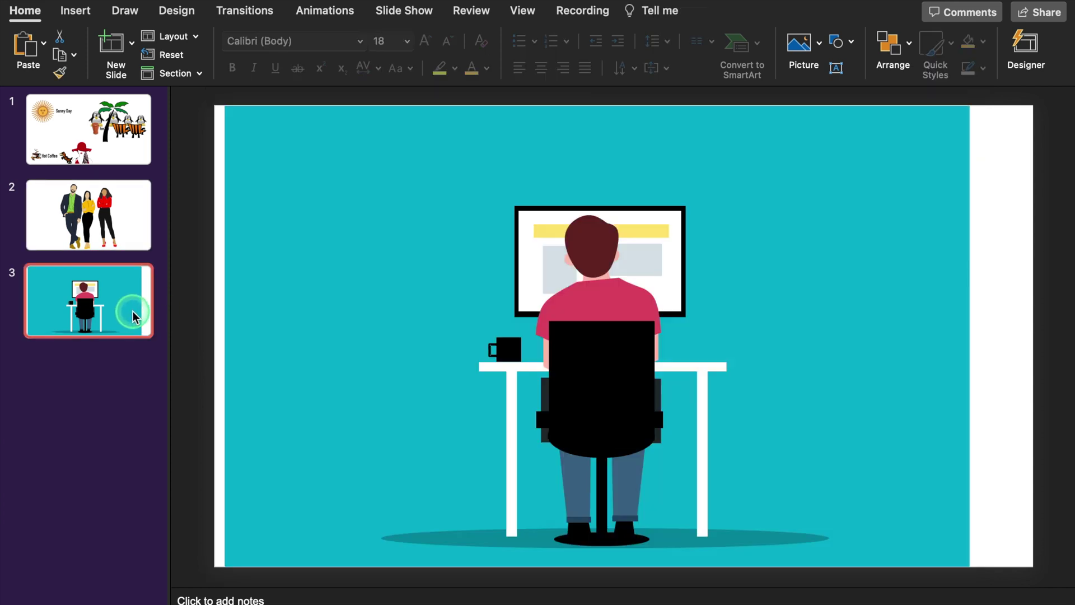
pyautogui.click(139, 228)
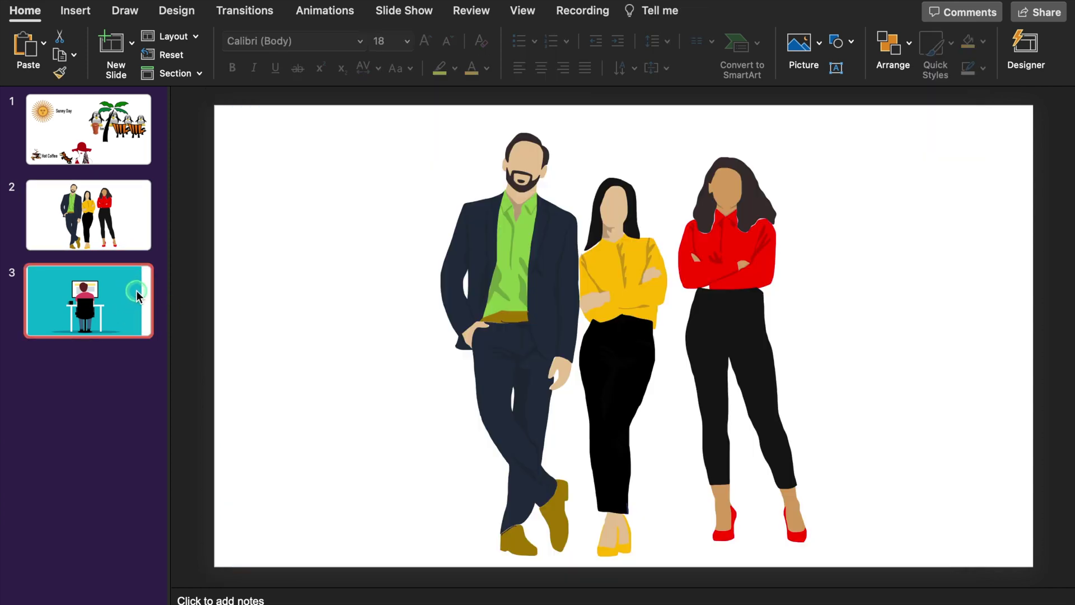
pyautogui.click(138, 295)
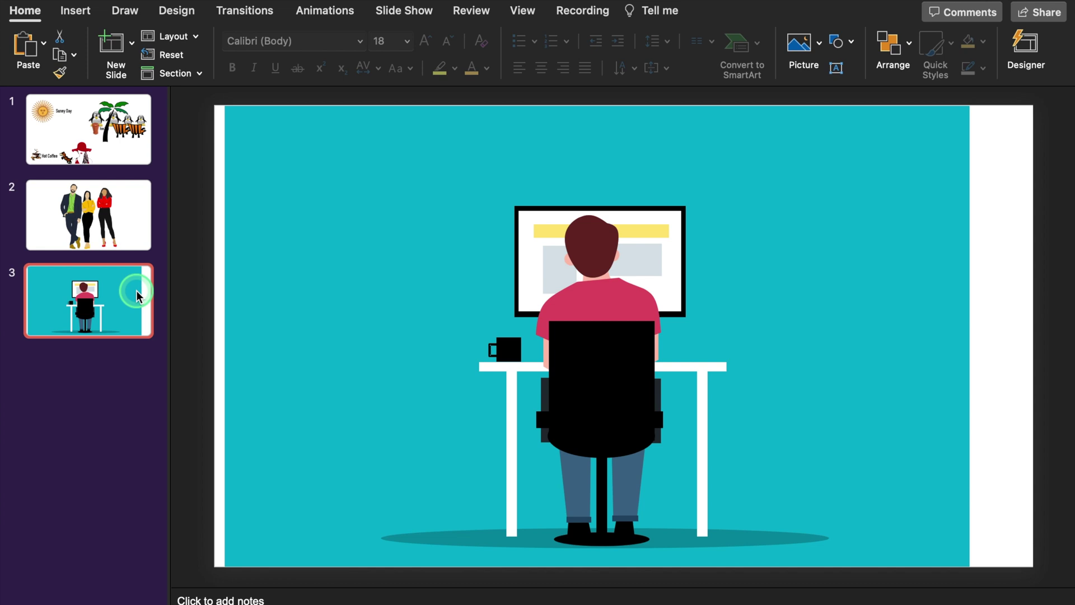
pyautogui.click(127, 162)
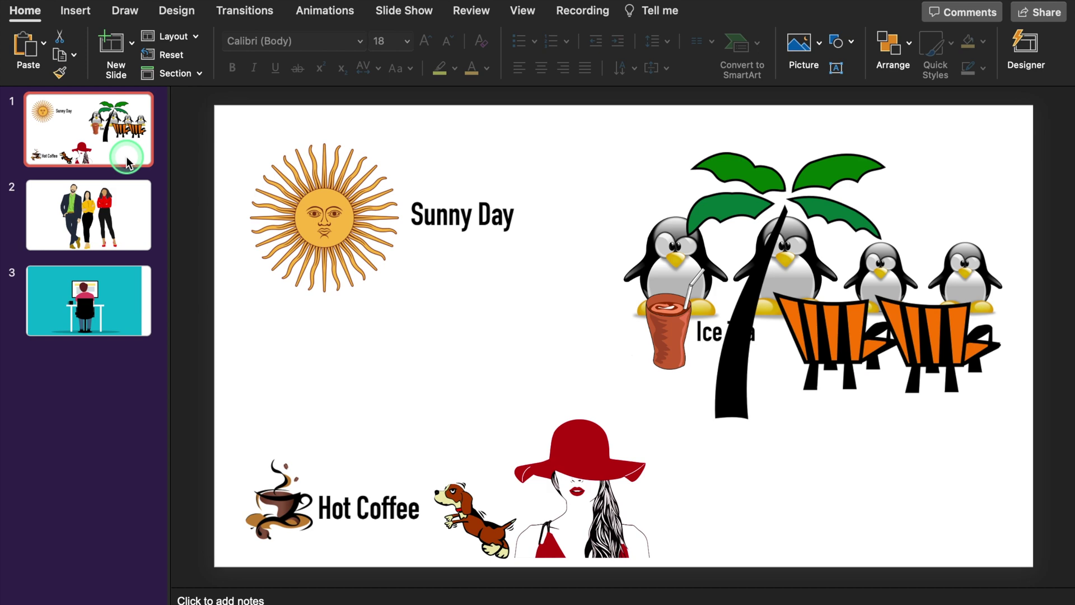
pyautogui.click(132, 218)
pyautogui.click(136, 289)
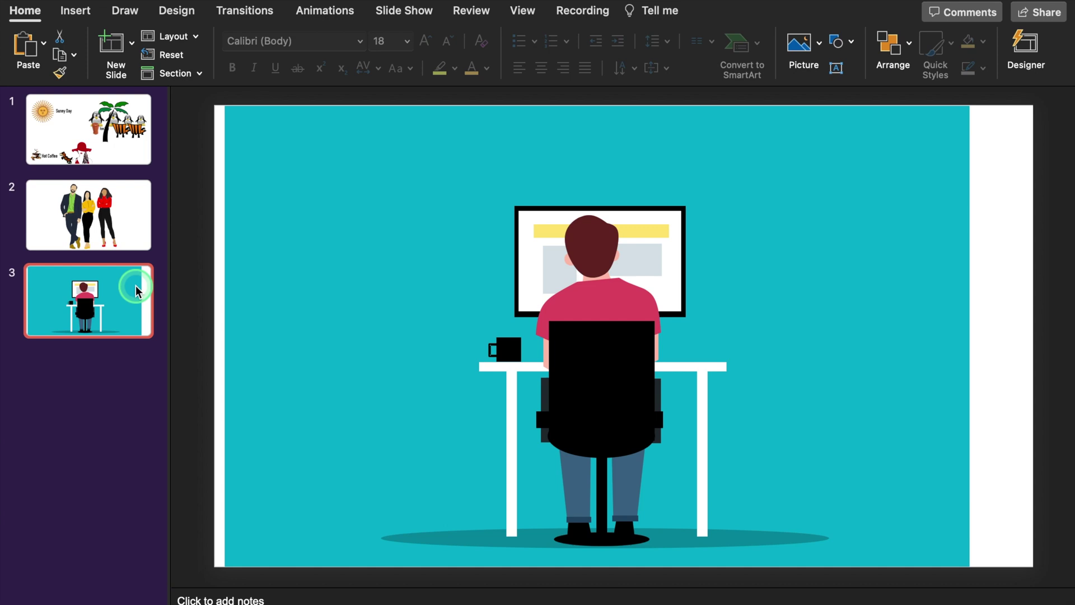
# - Re-centre the desk picture and convert it to editable shapes
pyautogui.moveTo(952, 152); pyautogui.dragTo(979, 148)
pyautogui.click(1012, 209)
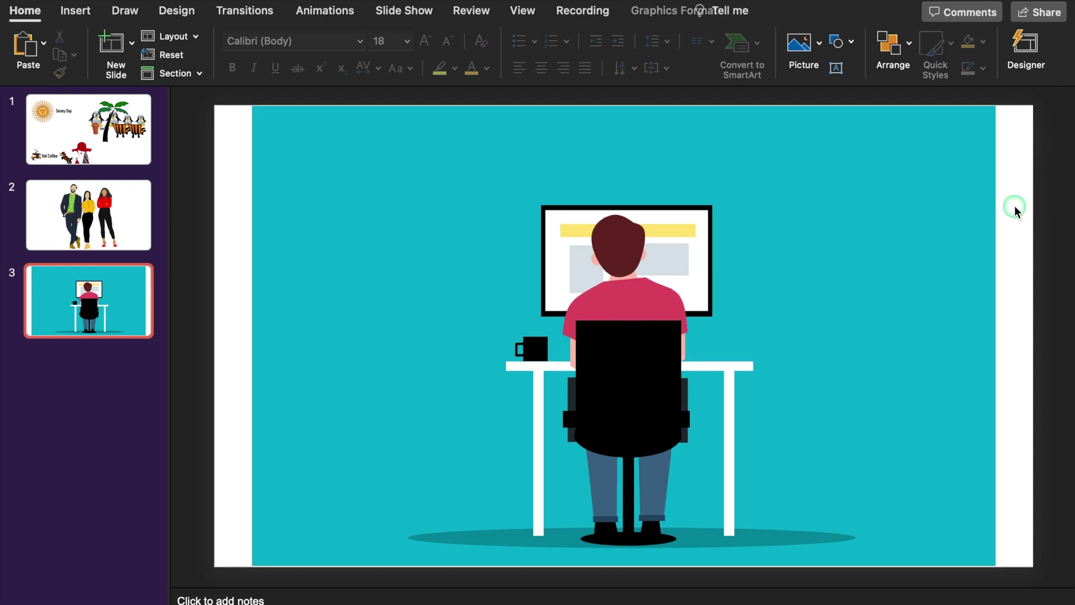
pyautogui.click(827, 230)
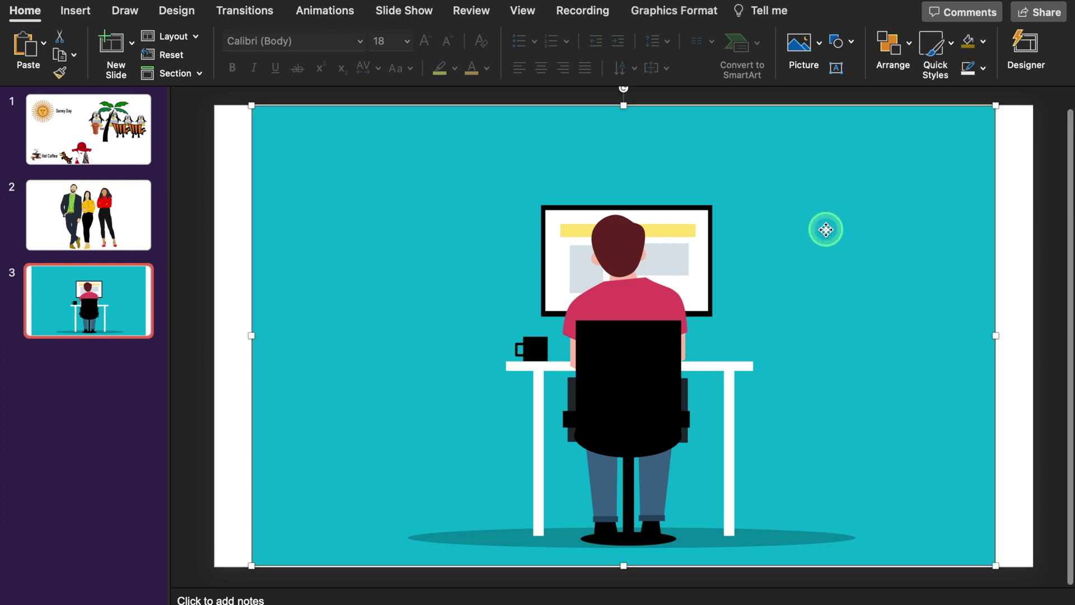
pyautogui.rightClick(825, 228)
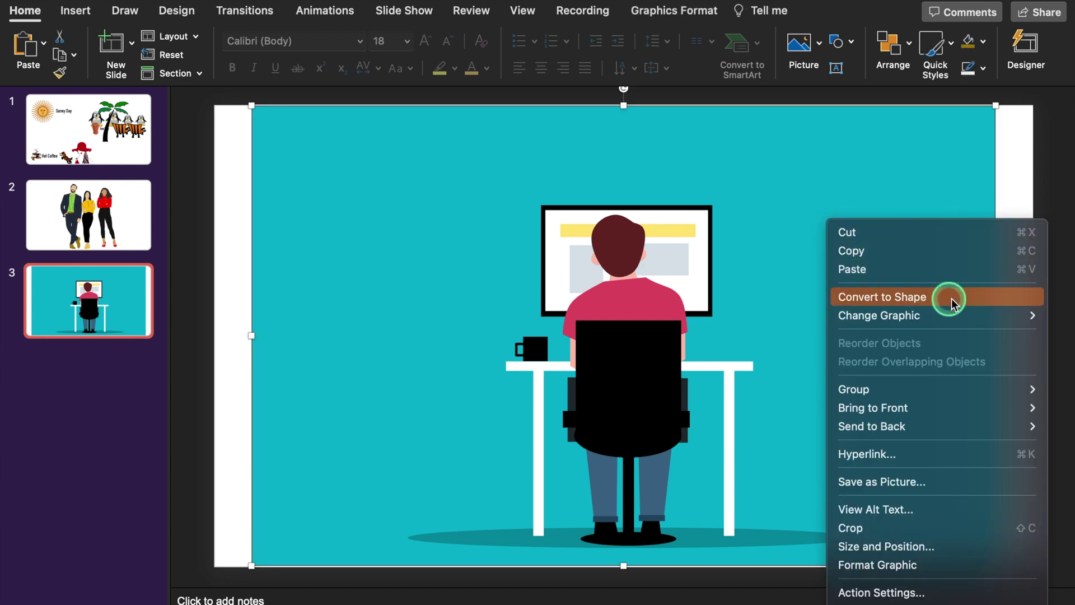
pyautogui.click(967, 298)
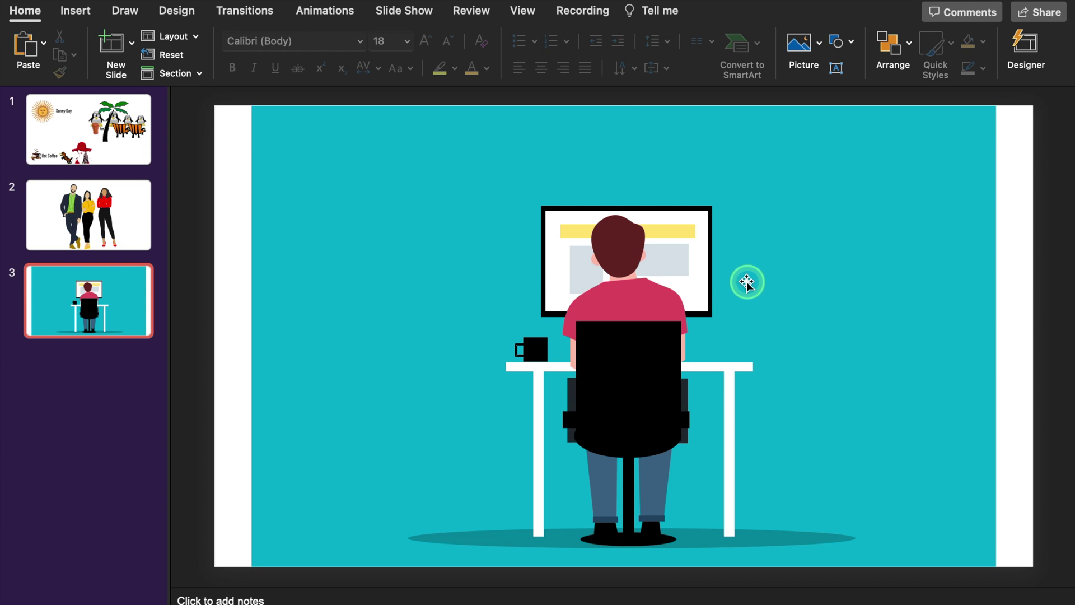
# - Ungroup the converted desk graphic into separate pieces
pyautogui.rightClick(745, 279)
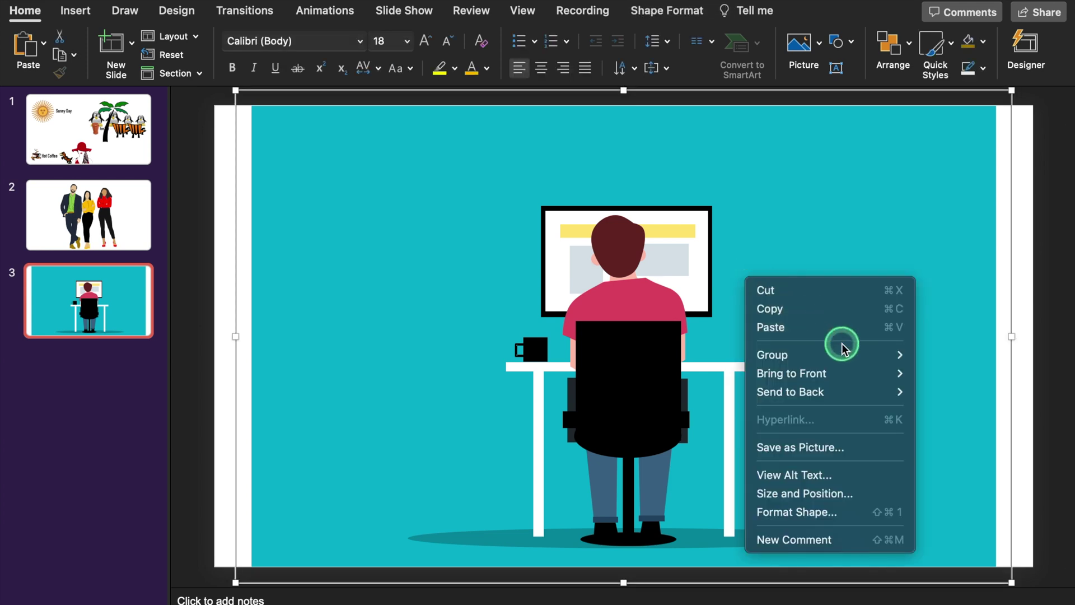
pyautogui.moveTo(847, 354)
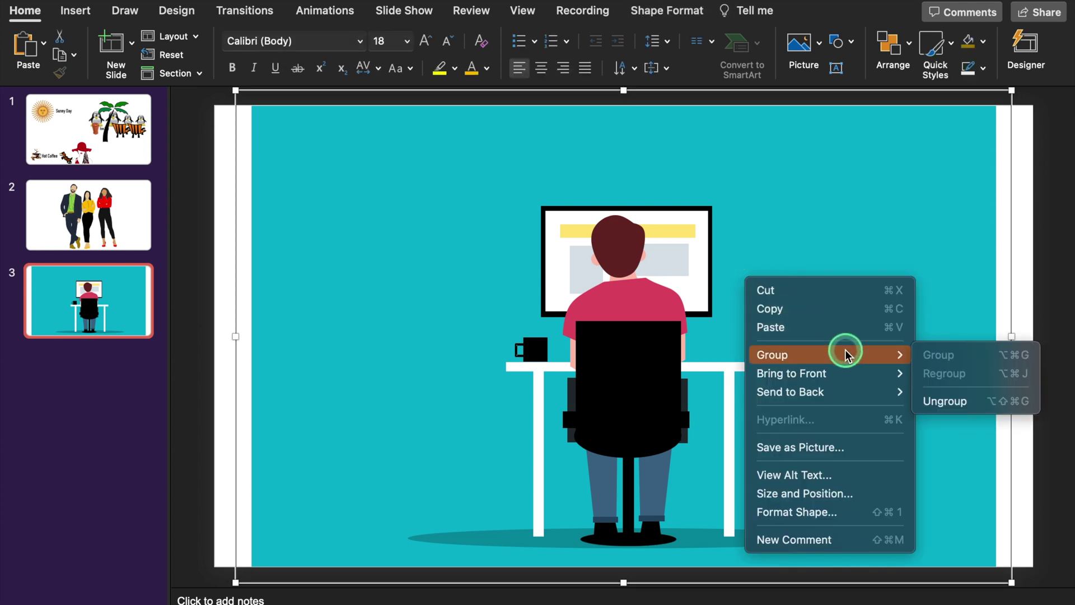
pyautogui.click(993, 401)
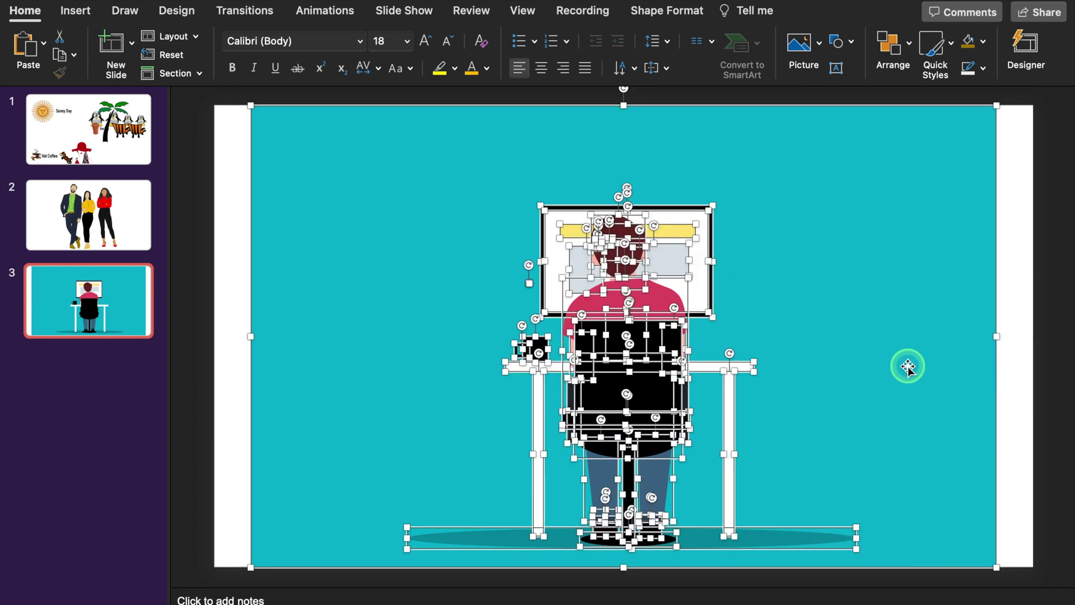
# - Delete slide 3's teal background rectangle
pyautogui.click(1008, 305)
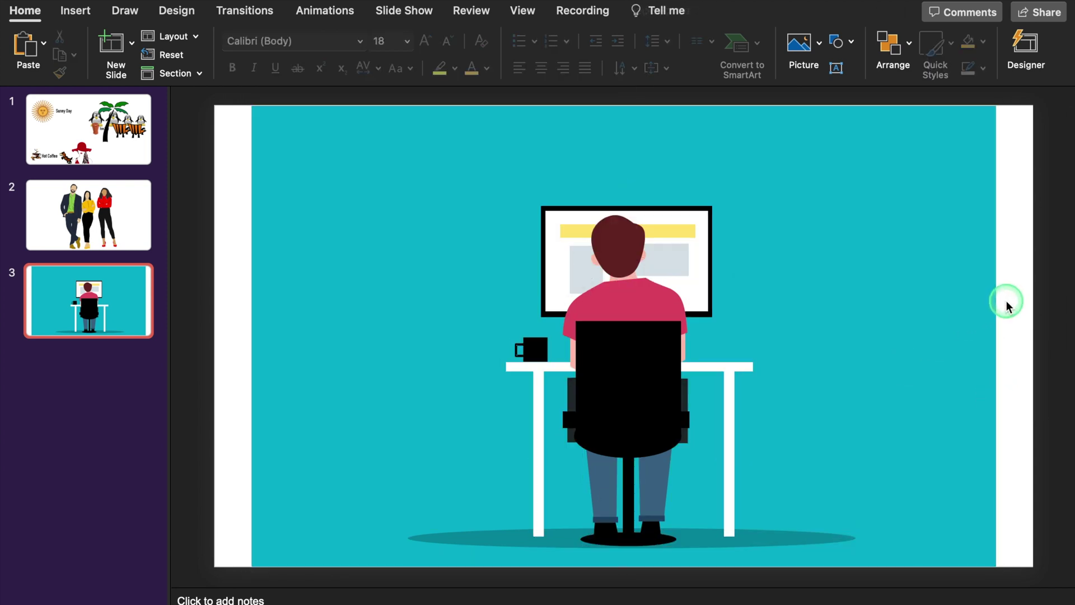
pyautogui.click(884, 287)
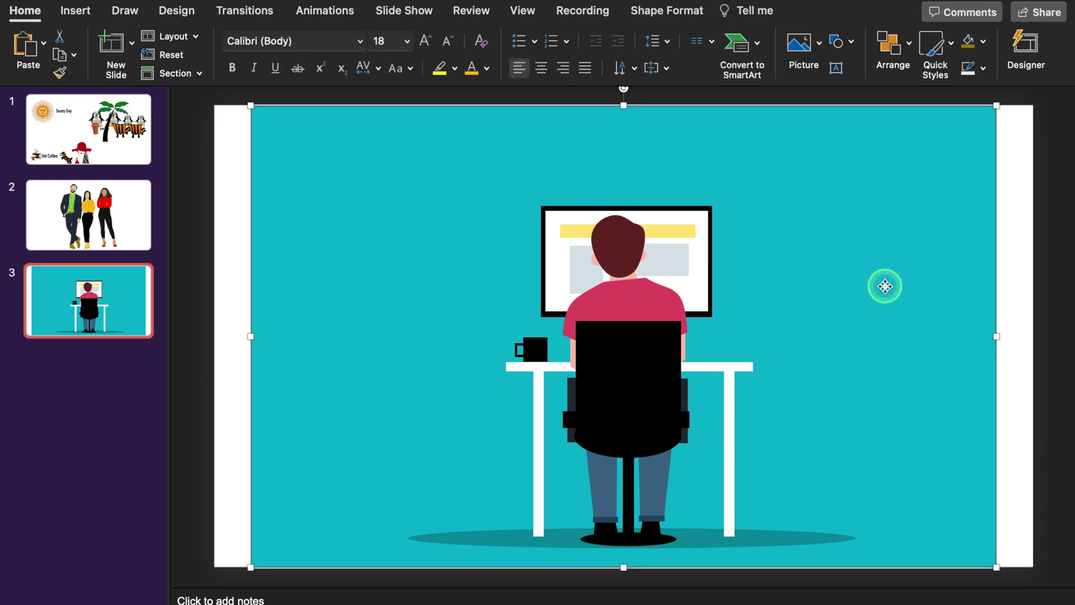
pyautogui.press('Delete')
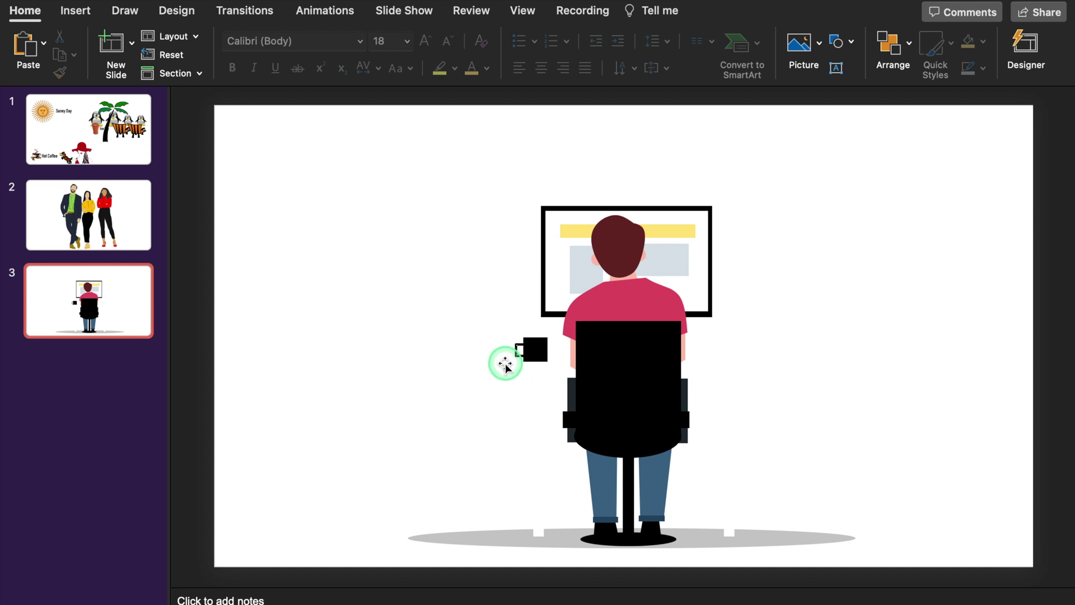
# - Fill the desk top and the left desk leg dark maroon
pyautogui.click(715, 370)
pyautogui.click(440, 68)
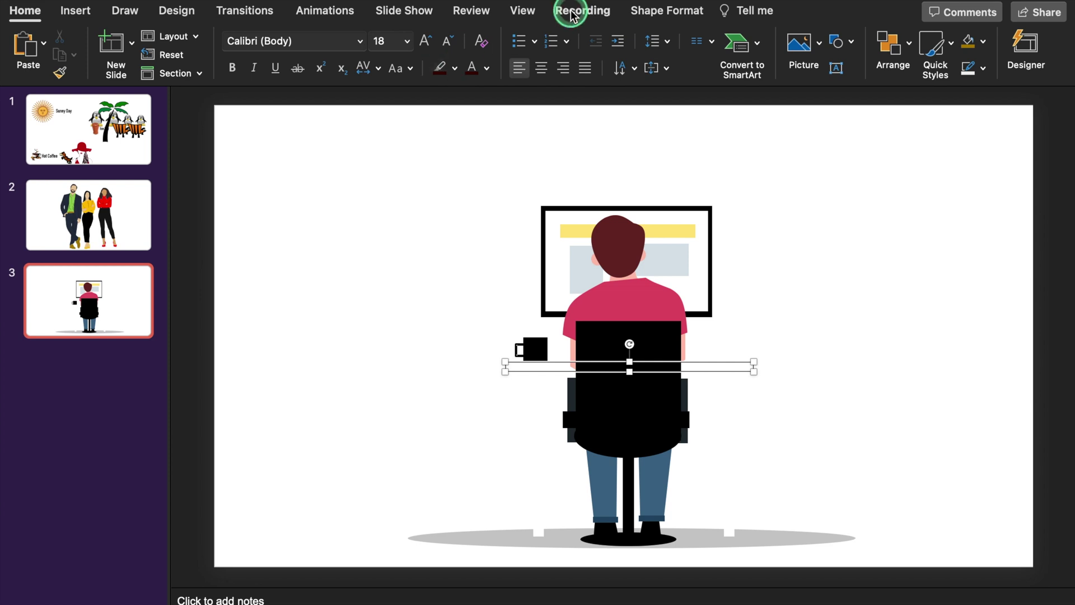
pyautogui.click(662, 13)
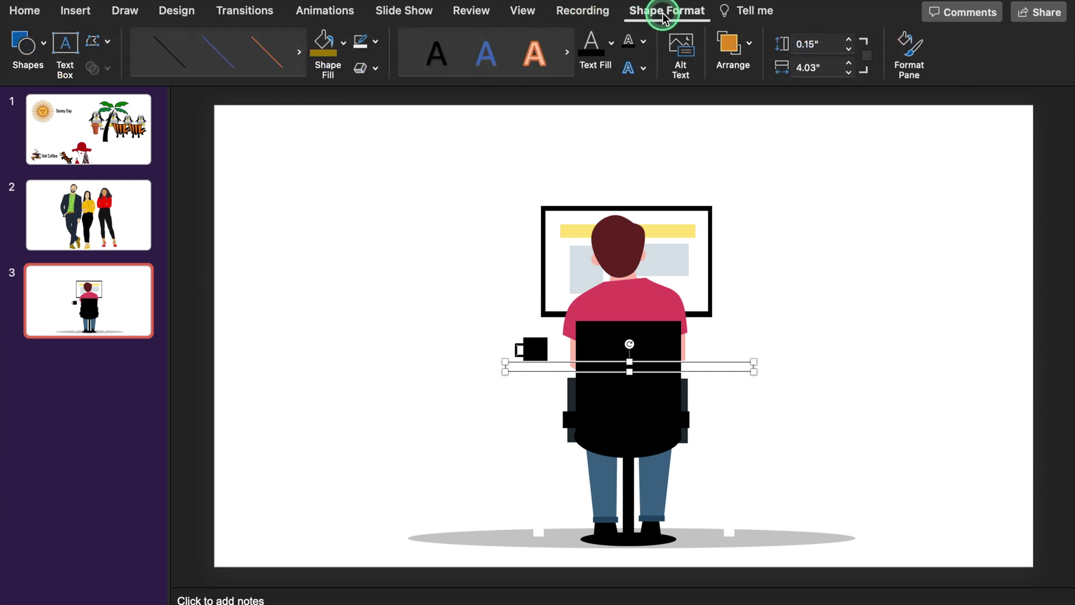
pyautogui.click(343, 45)
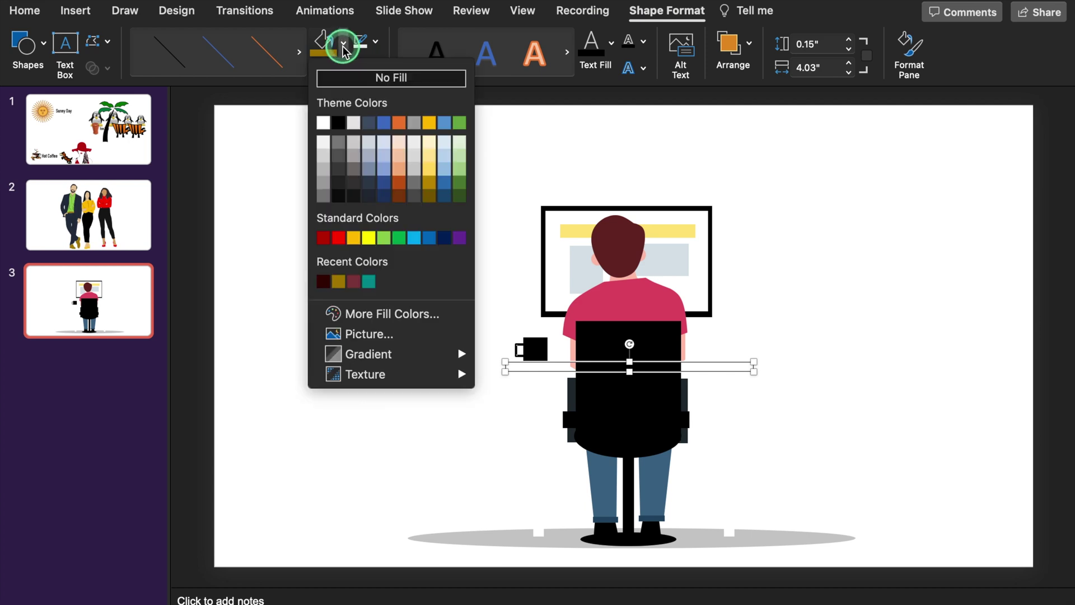
pyautogui.click(325, 281)
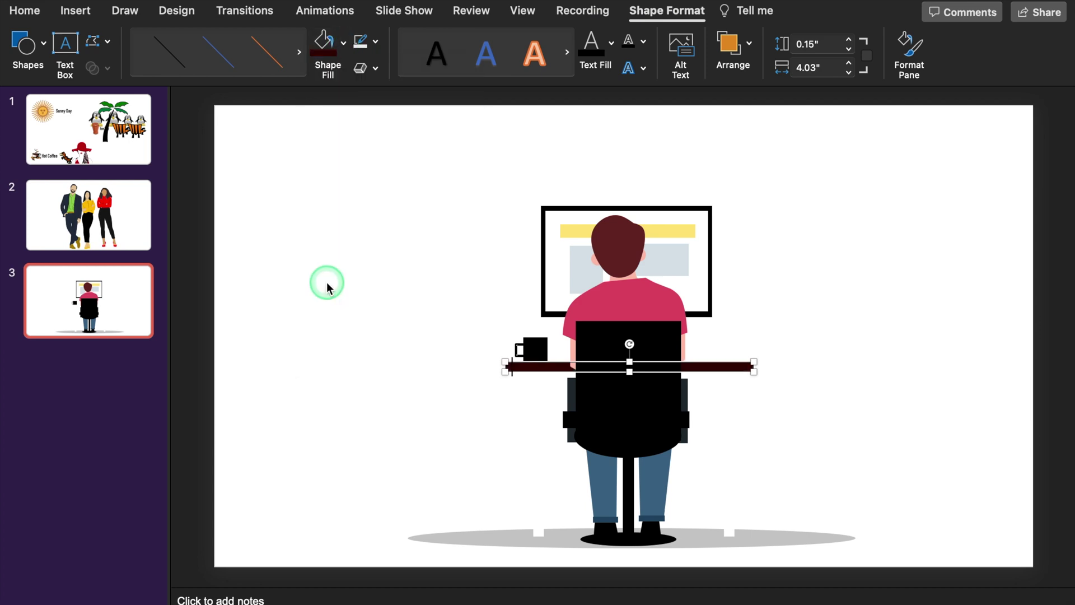
pyautogui.click(543, 407)
pyautogui.click(324, 50)
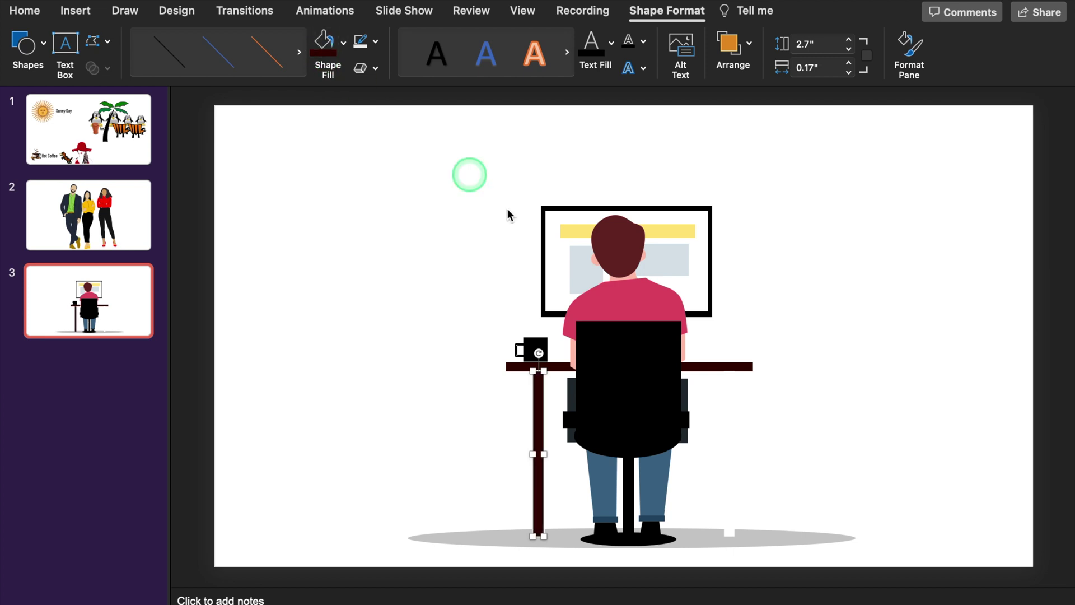
pyautogui.click(728, 426)
pyautogui.click(619, 244)
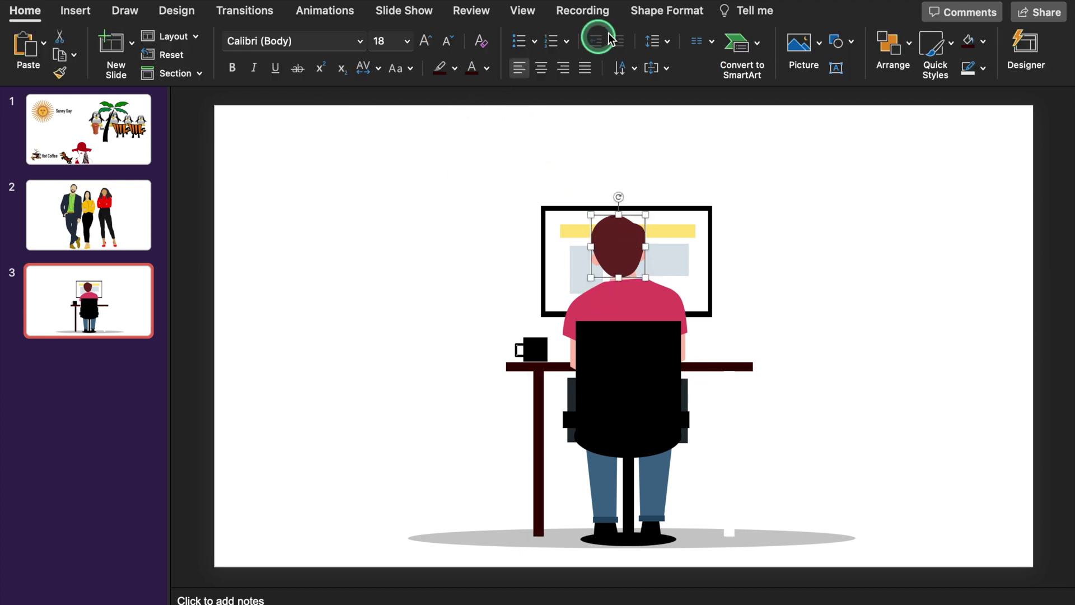
# - Fill the man's head black and his shirt blue
pyautogui.click(666, 12)
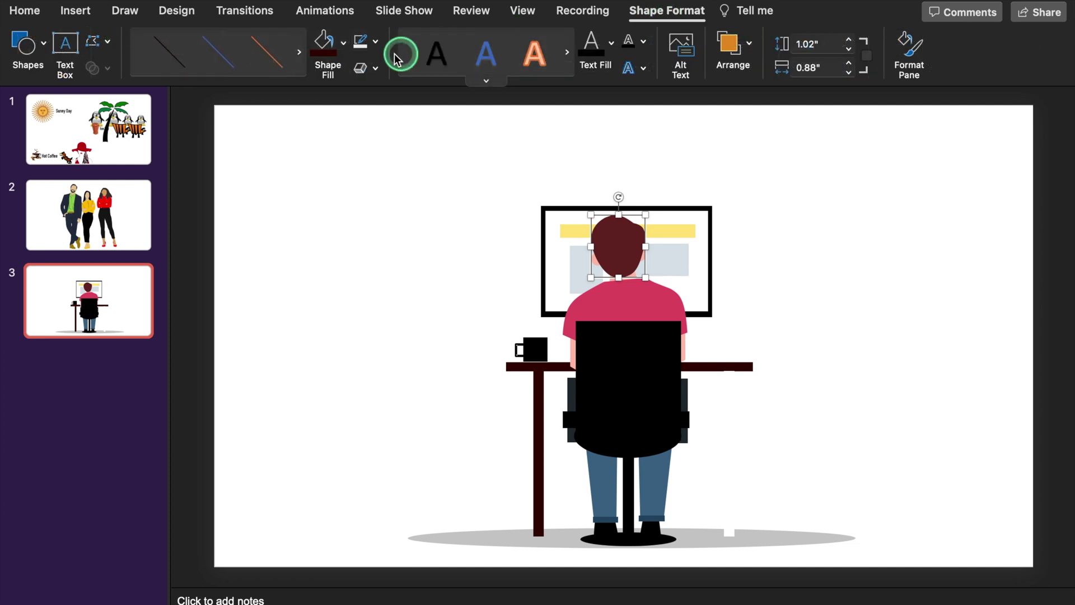
pyautogui.click(344, 43)
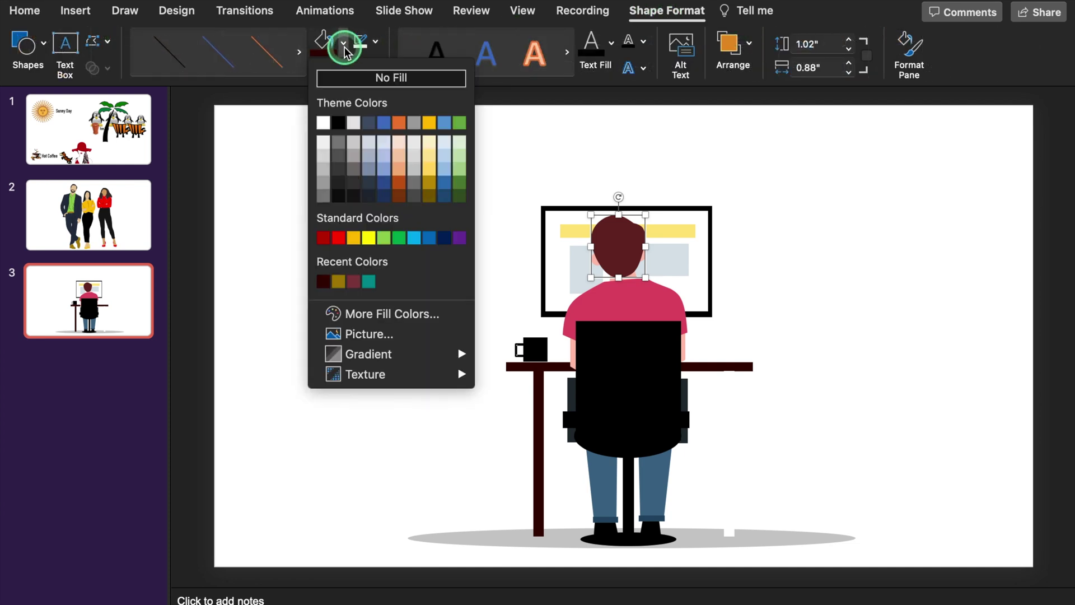
pyautogui.click(337, 122)
pyautogui.click(655, 305)
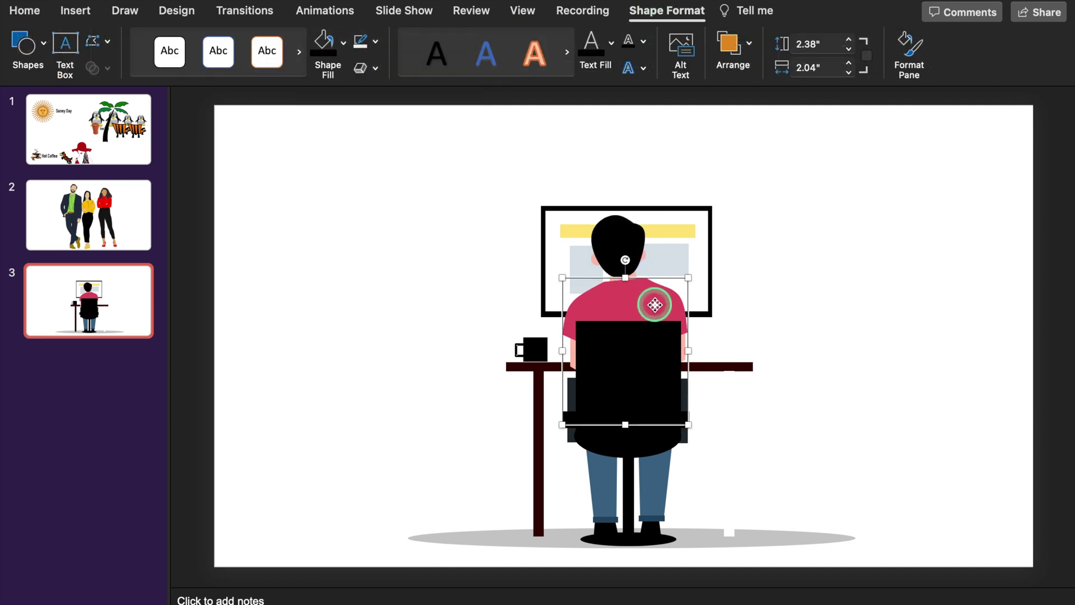
pyautogui.click(344, 43)
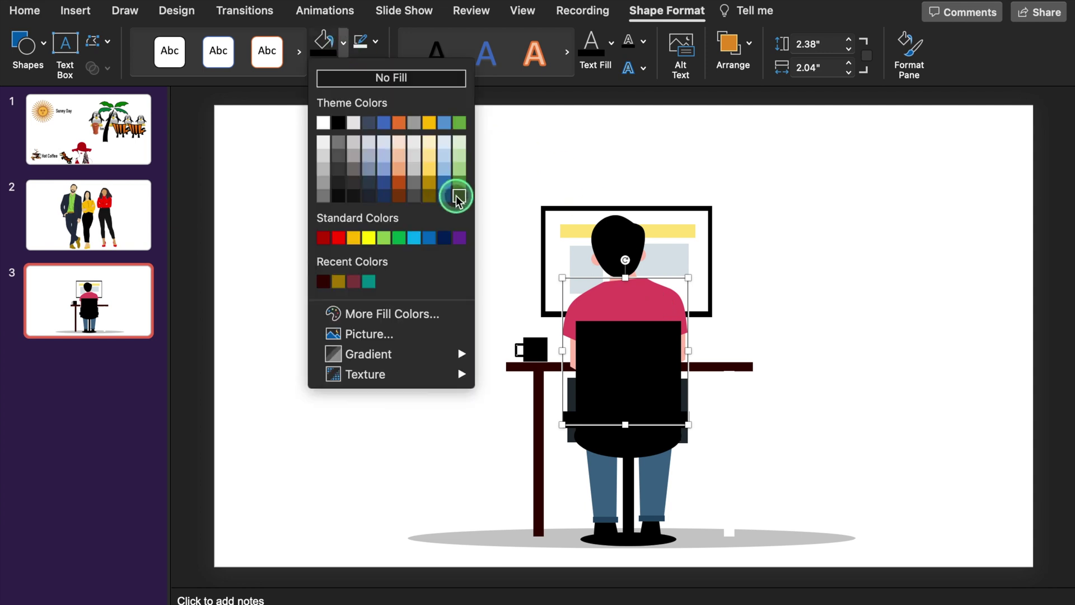
pyautogui.click(429, 238)
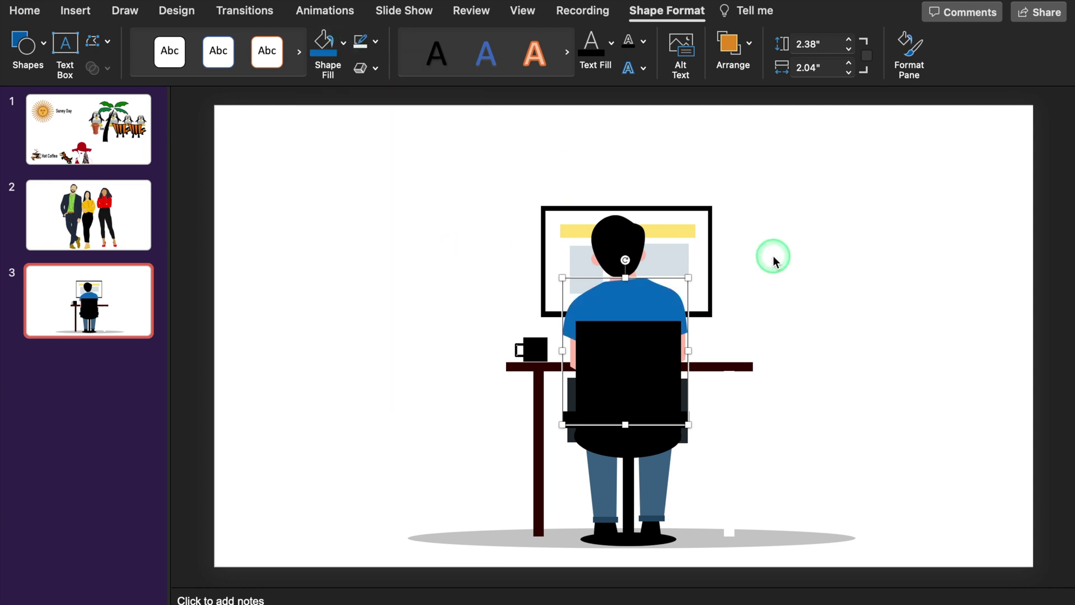
# - Fill the right desk leg dark maroon to match the left one
pyautogui.click(730, 424)
pyautogui.click(343, 43)
pyautogui.click(319, 282)
pyautogui.click(845, 271)
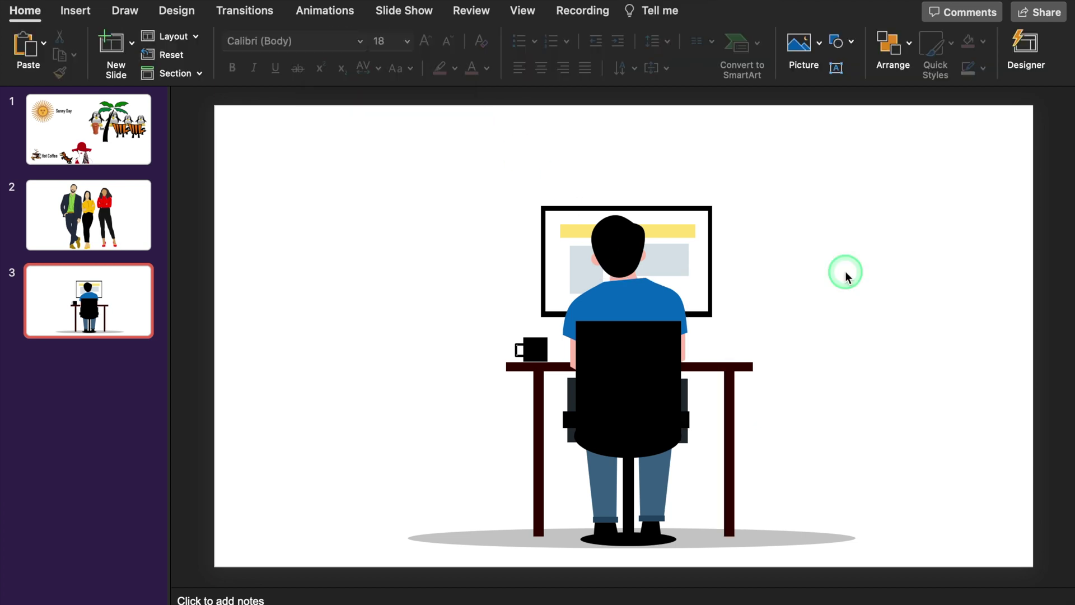
pyautogui.click(840, 340)
pyautogui.click(634, 357)
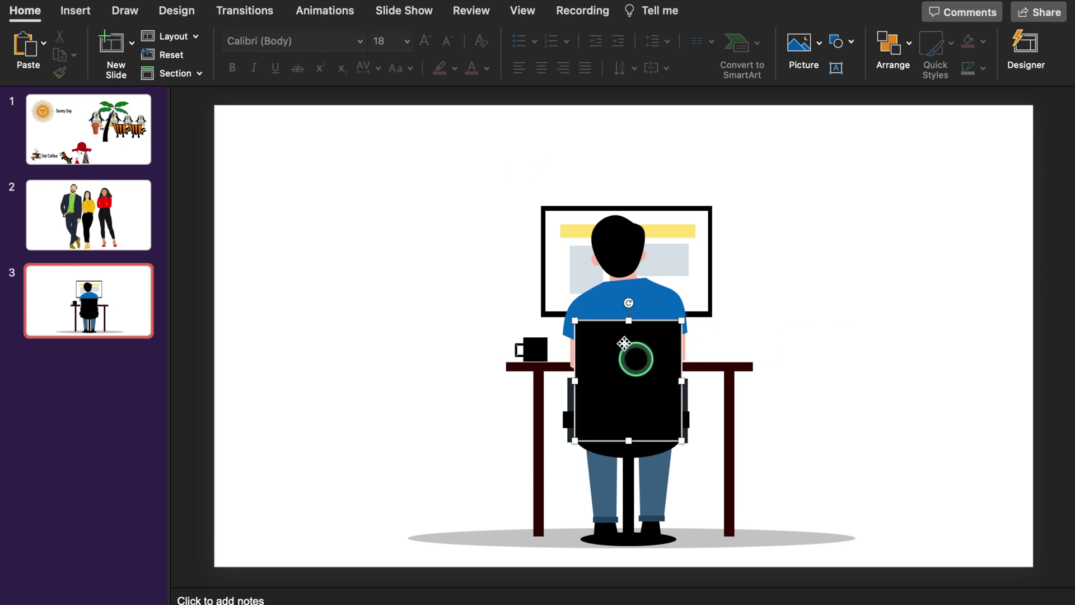
# - Fill the chair back and both side strips orange
pyautogui.click(343, 43)
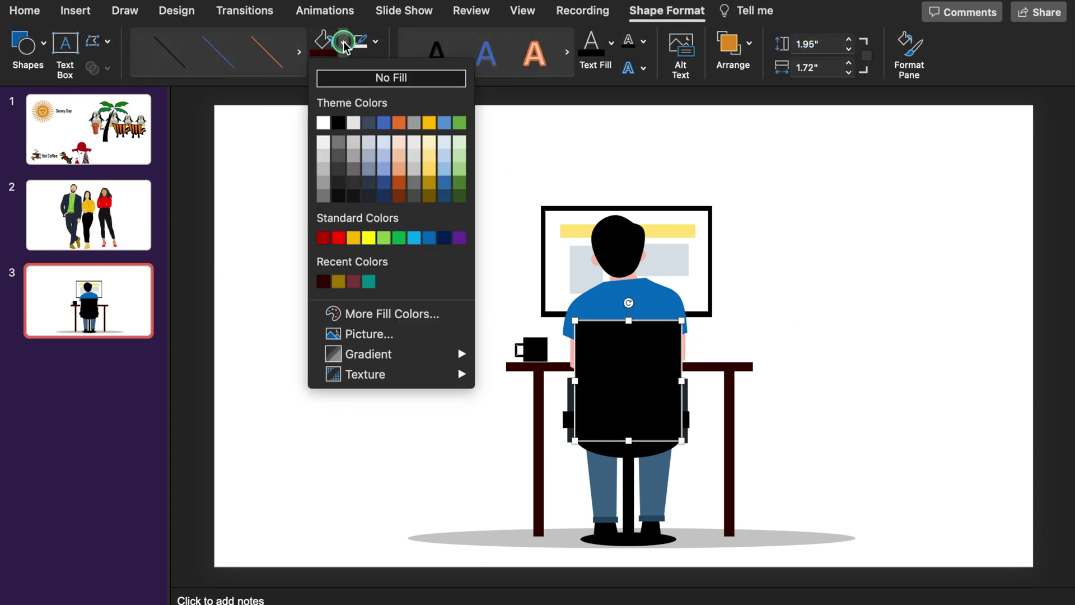
pyautogui.click(401, 180)
pyautogui.click(567, 412)
pyautogui.click(324, 45)
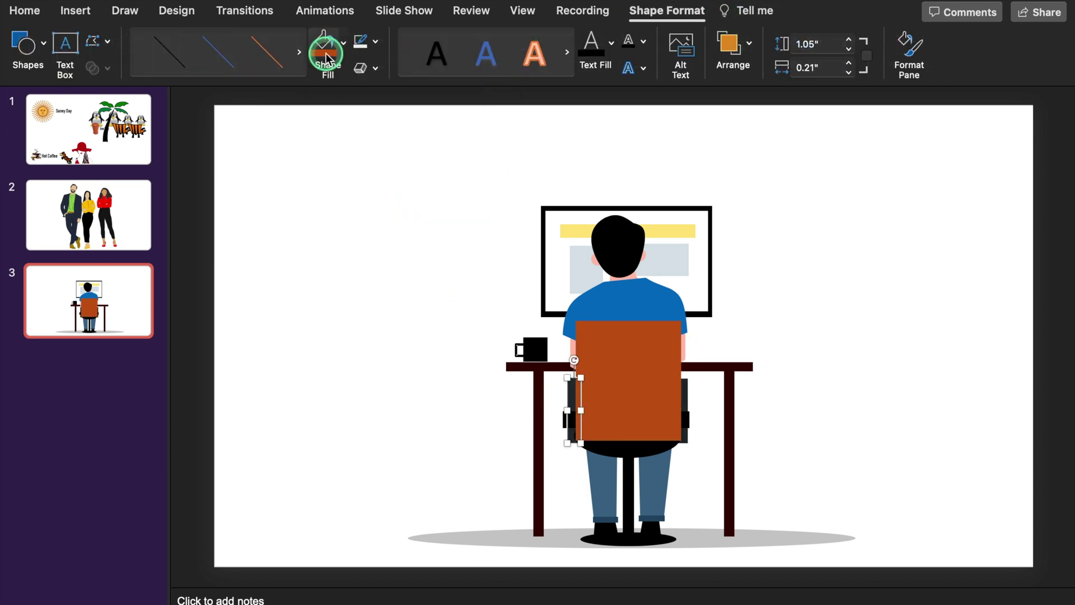
pyautogui.click(448, 241)
pyautogui.click(511, 372)
pyautogui.click(324, 45)
# - Fill the chair seat, post and base orange, and delete the grey floor shadow
pyautogui.click(679, 384)
pyautogui.click(324, 45)
pyautogui.click(547, 403)
pyautogui.click(322, 61)
pyautogui.click(620, 539)
pyautogui.click(324, 52)
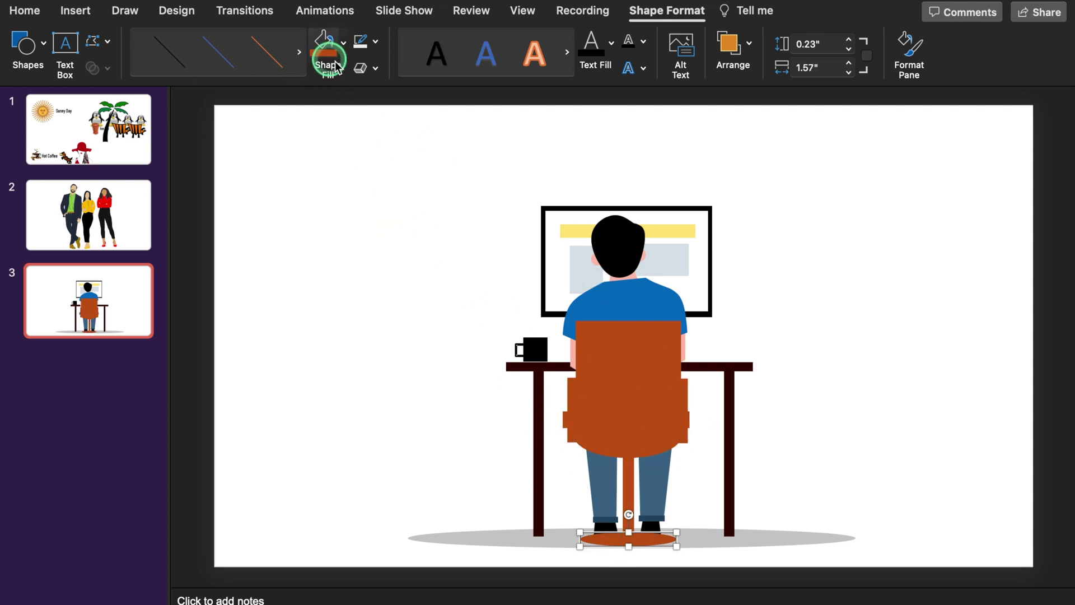
pyautogui.click(823, 453)
pyautogui.click(805, 537)
pyautogui.press('Delete')
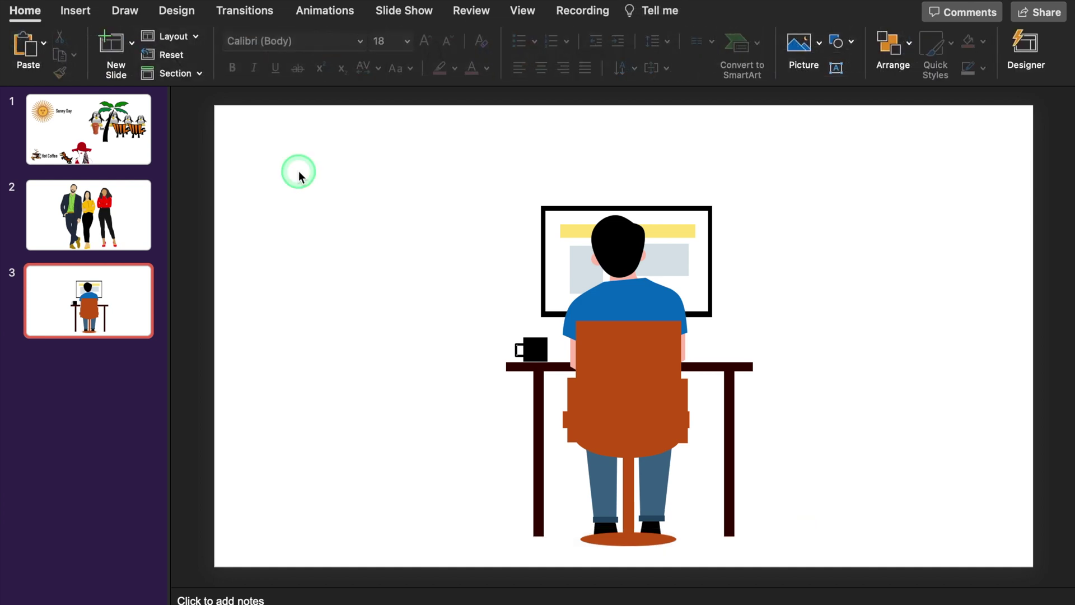
# - Draw a large blue rectangle covering most of slide 3
pyautogui.click(84, 12)
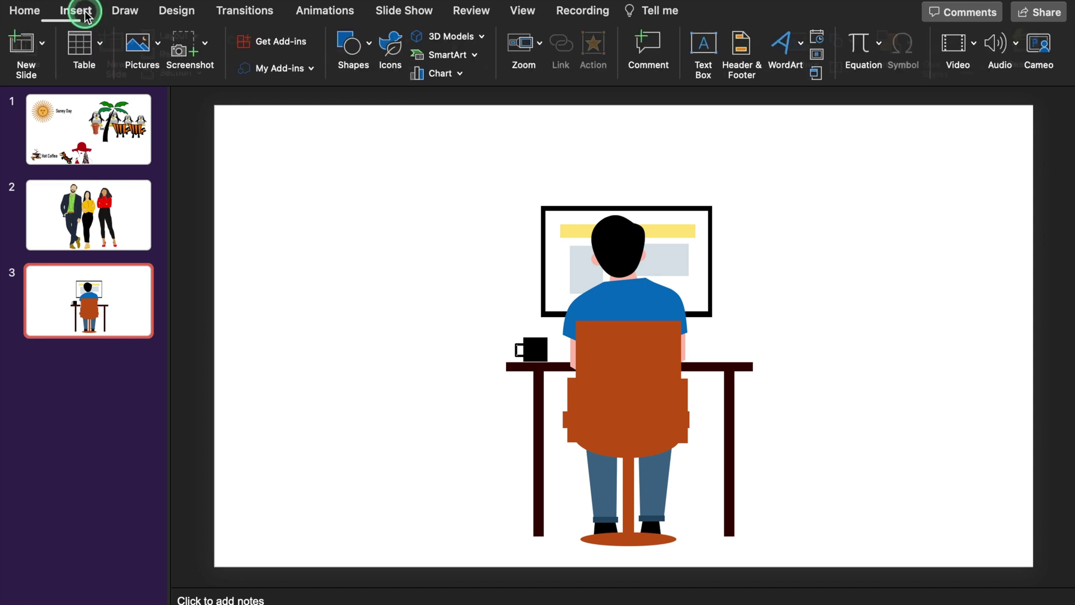
pyautogui.click(370, 45)
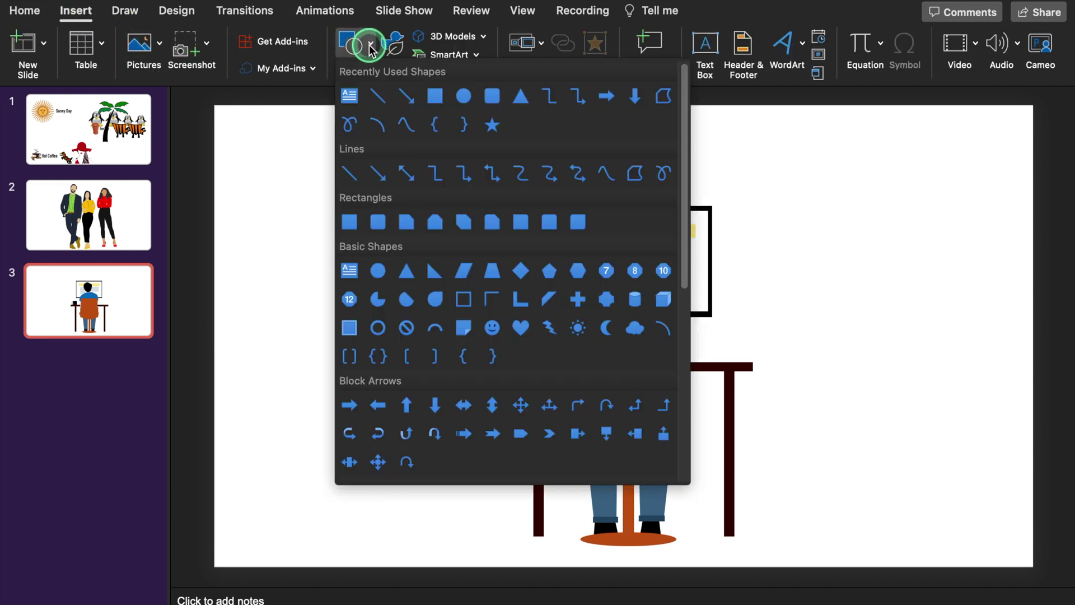
pyautogui.click(434, 96)
pyautogui.moveTo(291, 117); pyautogui.dragTo(963, 564)
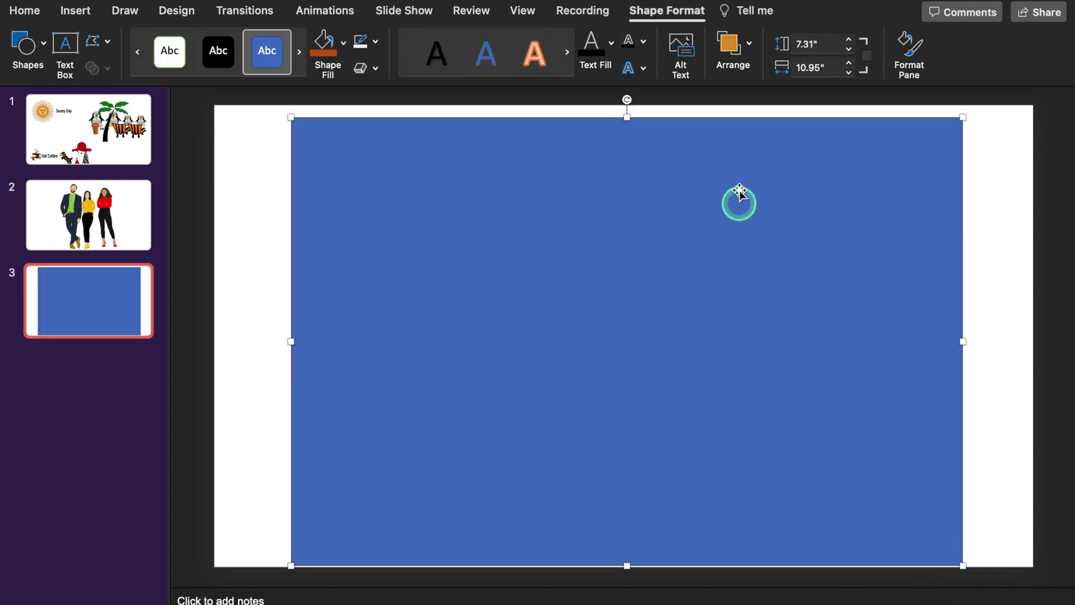
# - Send the blue rectangle backward repeatedly until it sits behind the whole desk illustration
pyautogui.click(751, 45)
pyautogui.click(660, 109)
pyautogui.click(661, 109)
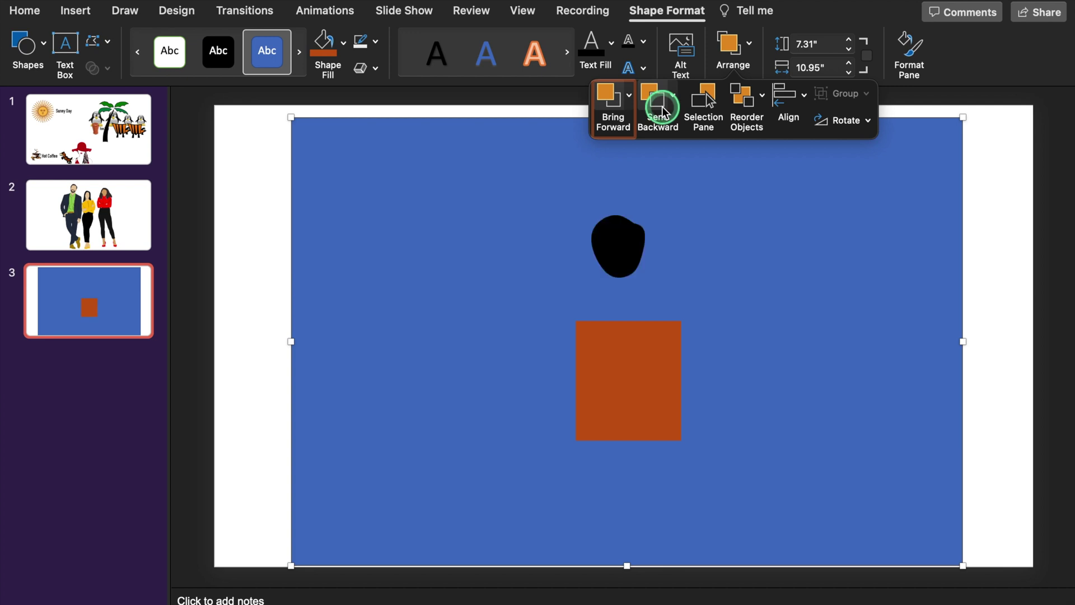
pyautogui.click(660, 109)
pyautogui.click(661, 109)
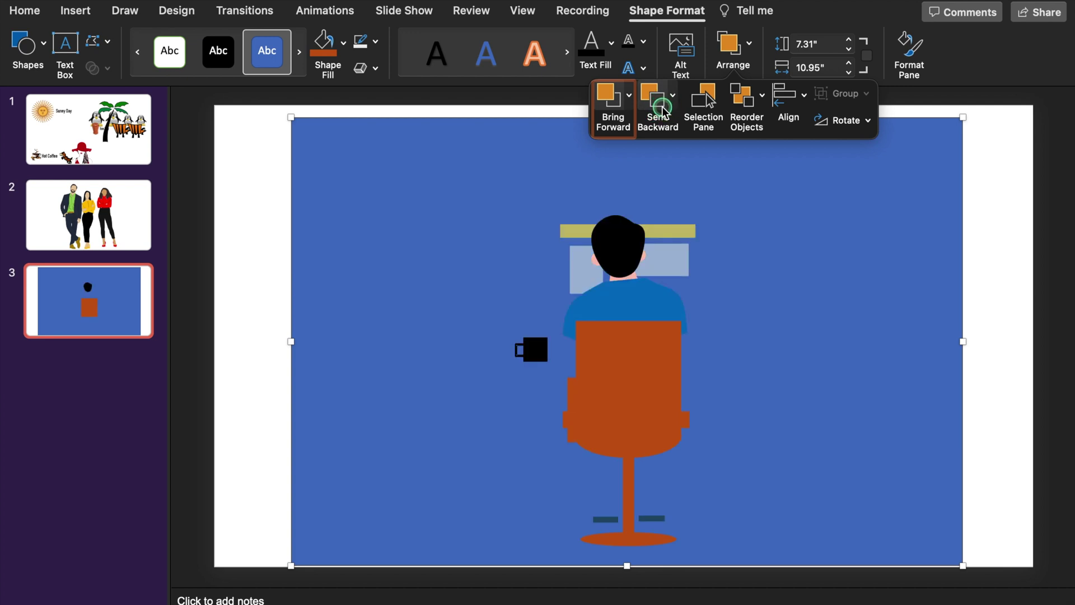
pyautogui.click(661, 110)
pyautogui.click(661, 109)
pyautogui.click(661, 109)
pyautogui.click(661, 109)
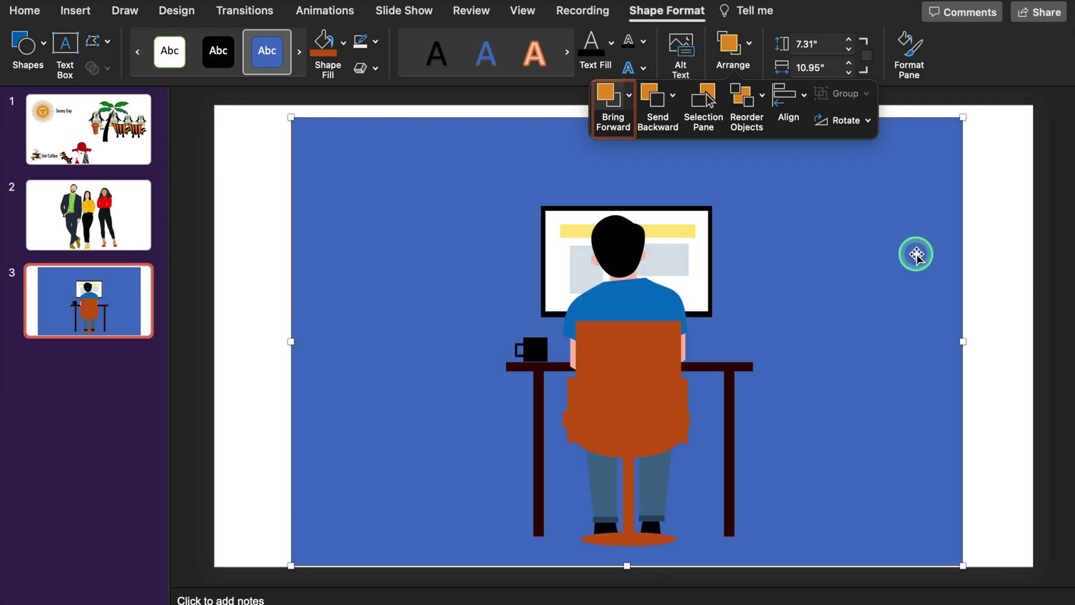
pyautogui.click(986, 291)
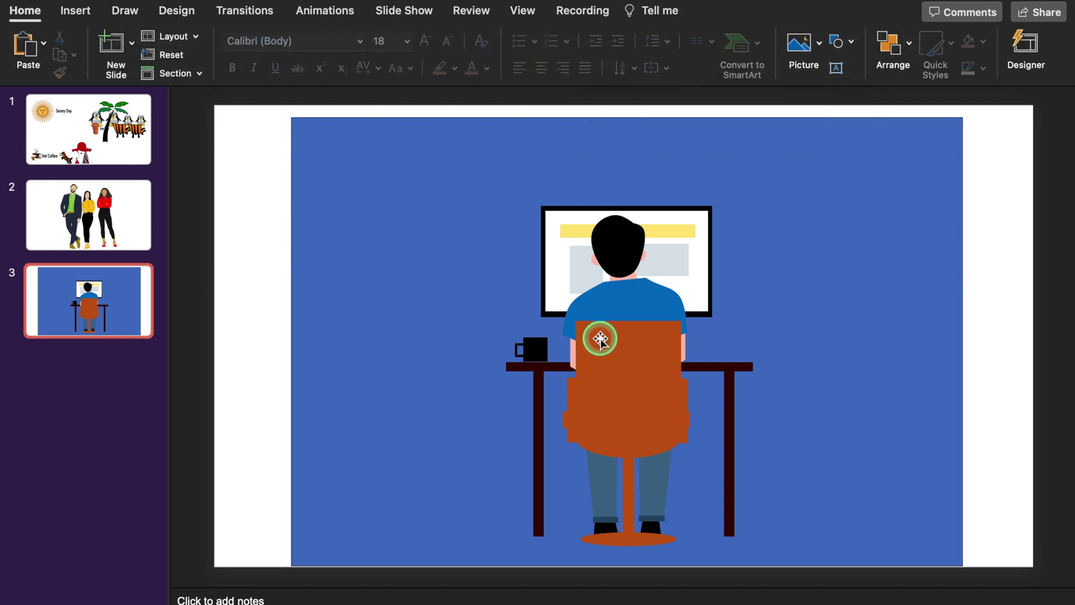
# - Fill the coffee mug red, then select the mug handle, blue rectangle and every shape
pyautogui.click(539, 347)
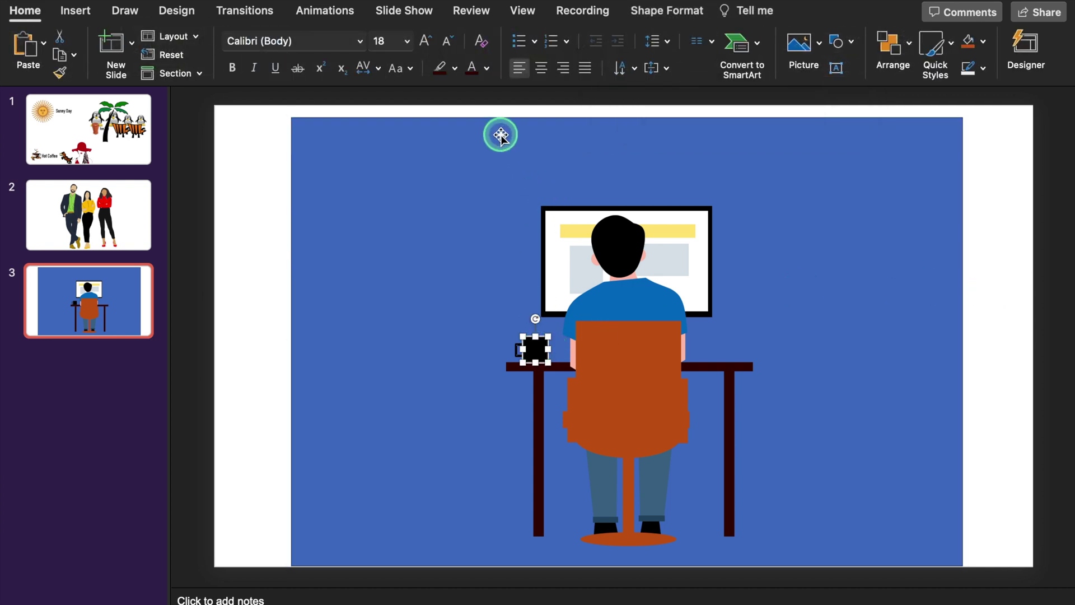
pyautogui.click(344, 42)
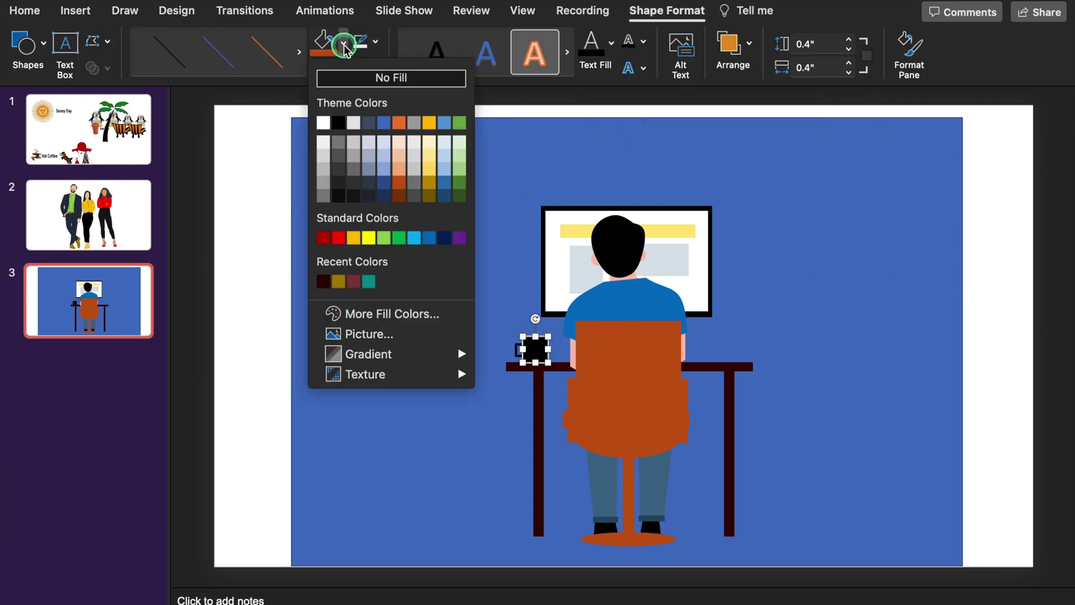
pyautogui.click(337, 235)
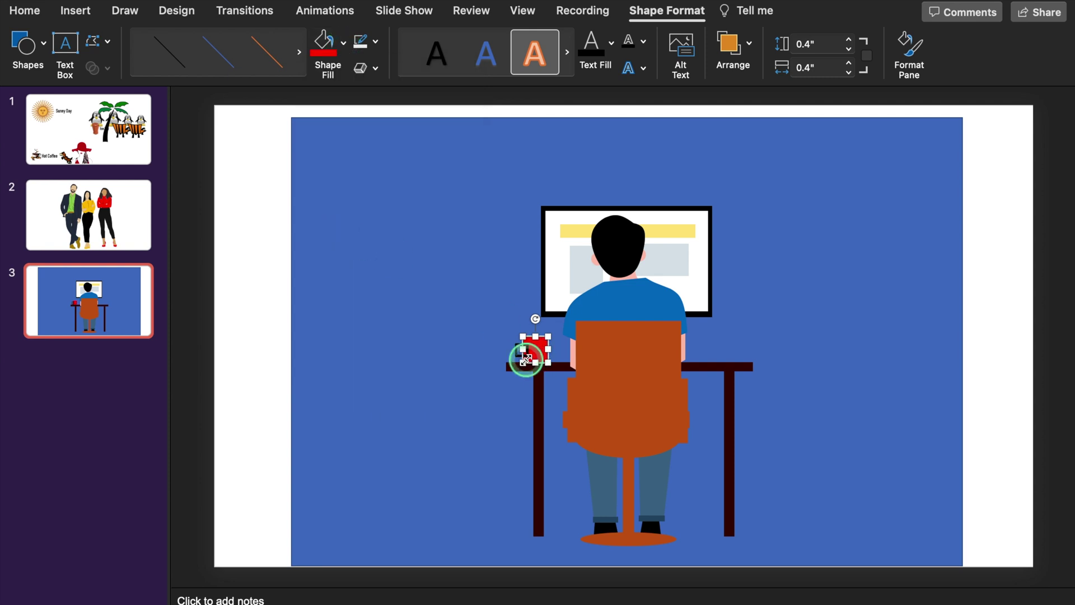
pyautogui.click(525, 358)
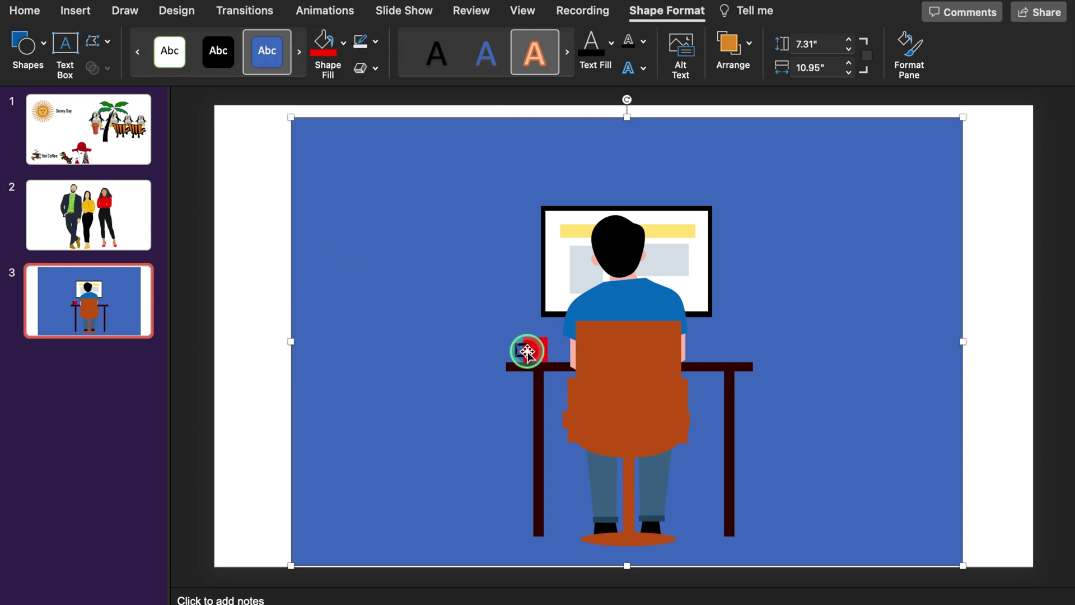
pyautogui.click(521, 350)
pyautogui.click(865, 309)
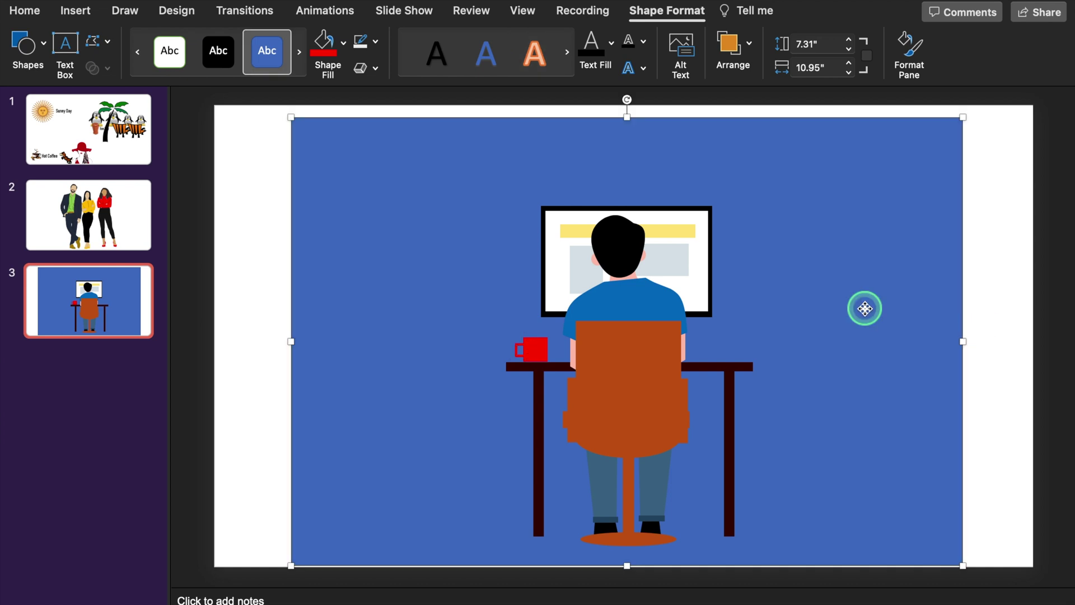
pyautogui.press('super+alt+shift+g')
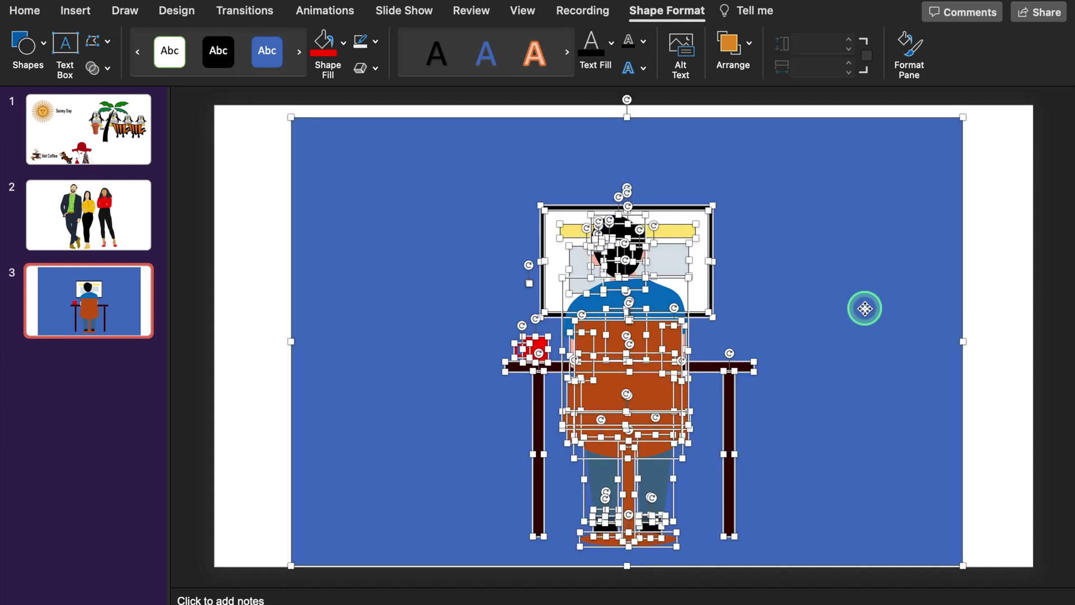
# - Group the blue rectangle with all desk-scene shapes and nudge the group slightly left
pyautogui.rightClick(833, 298)
pyautogui.moveTo(922, 375)
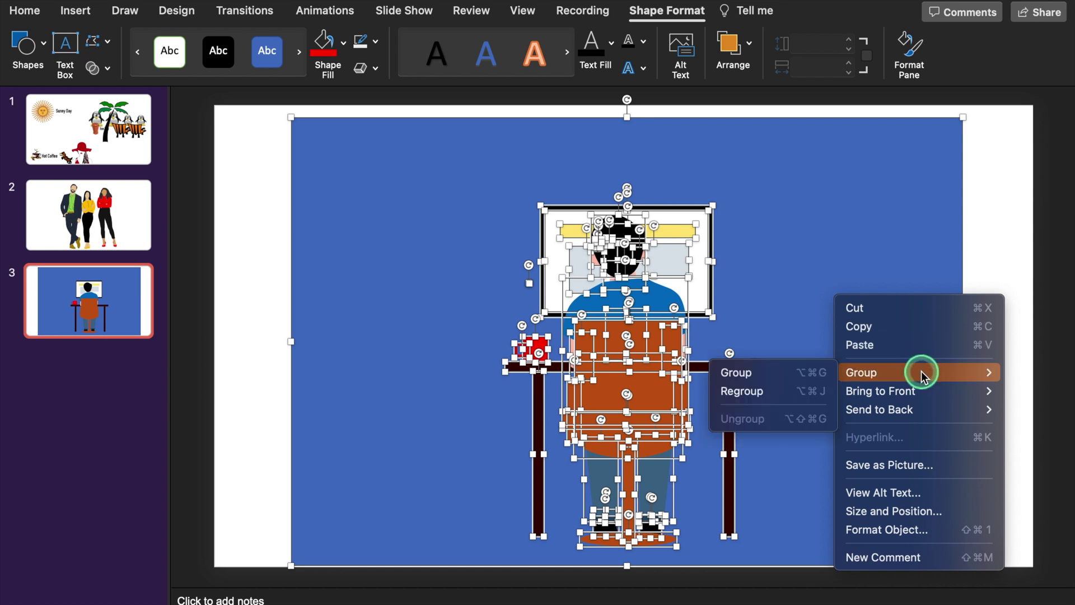
pyautogui.click(816, 372)
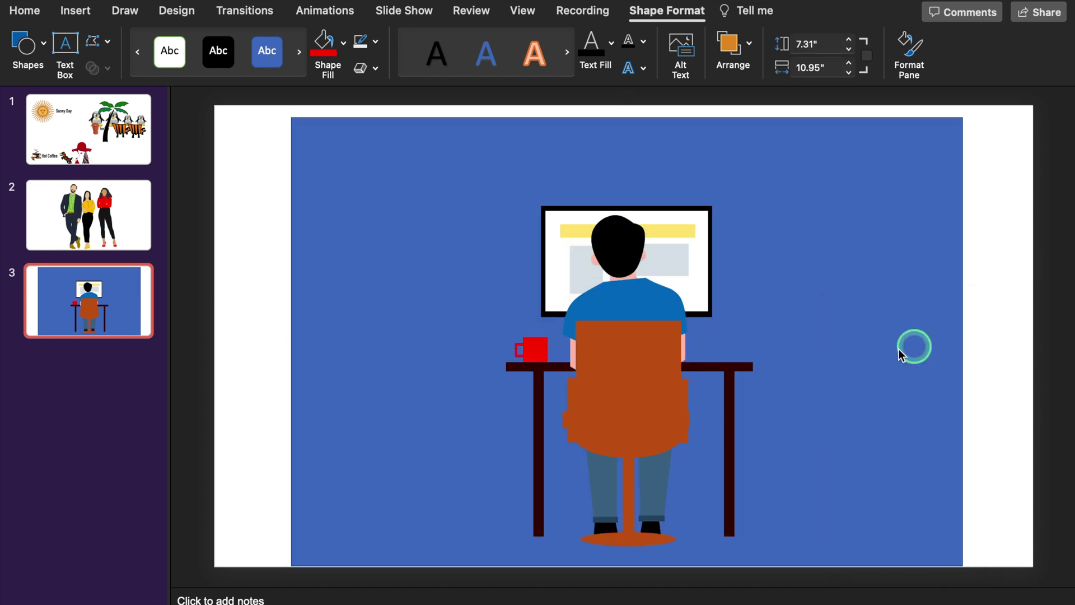
pyautogui.click(873, 353)
pyautogui.moveTo(873, 353)
pyautogui.mouseDown()
pyautogui.moveTo(755, 347)
pyautogui.moveTo(1008, 314)
pyautogui.moveTo(867, 348)
pyautogui.mouseUp()
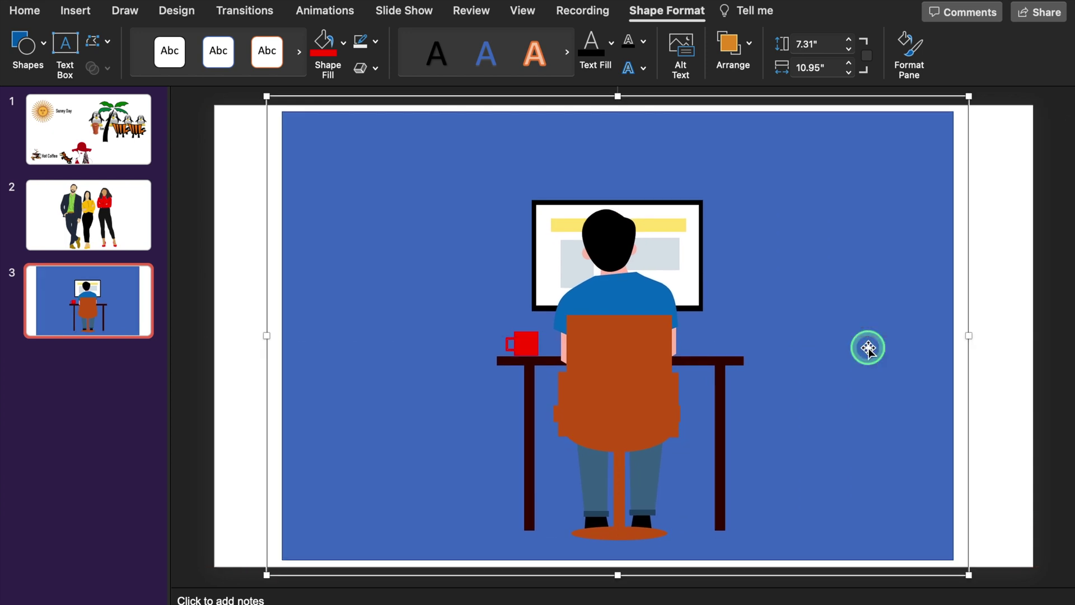